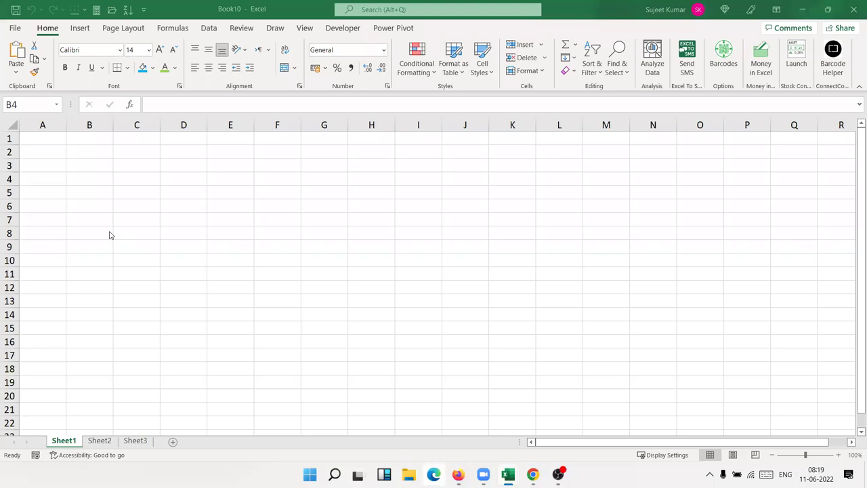
# Rename the Sheet1 tab to 'Opr'.
pyautogui.doubleClick(63, 441)
pyautogui.write('Opr')
pyautogui.click(113, 179)
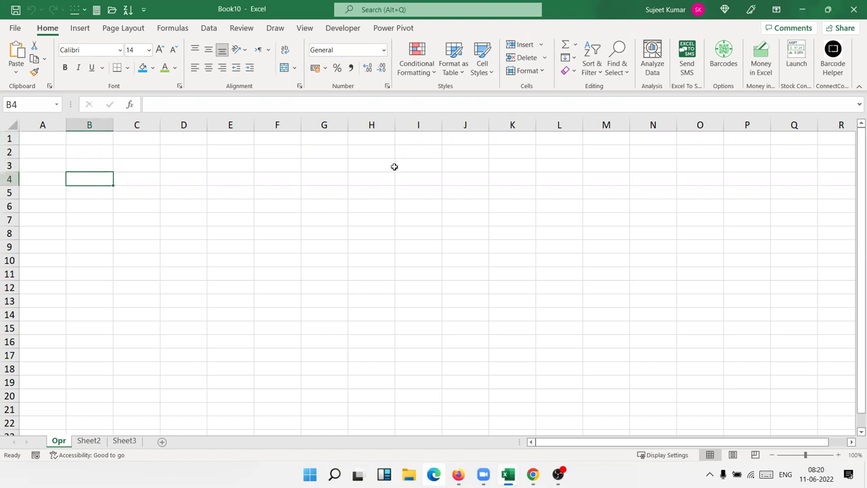
# Enter the * and - operator symbols in H1 and H2.
pyautogui.click(379, 145)
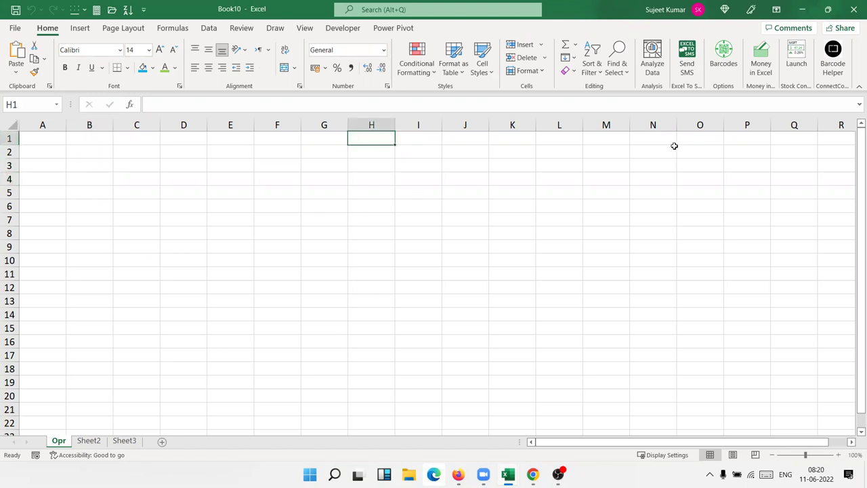
pyautogui.write('*')
pyautogui.press('BackSpace')
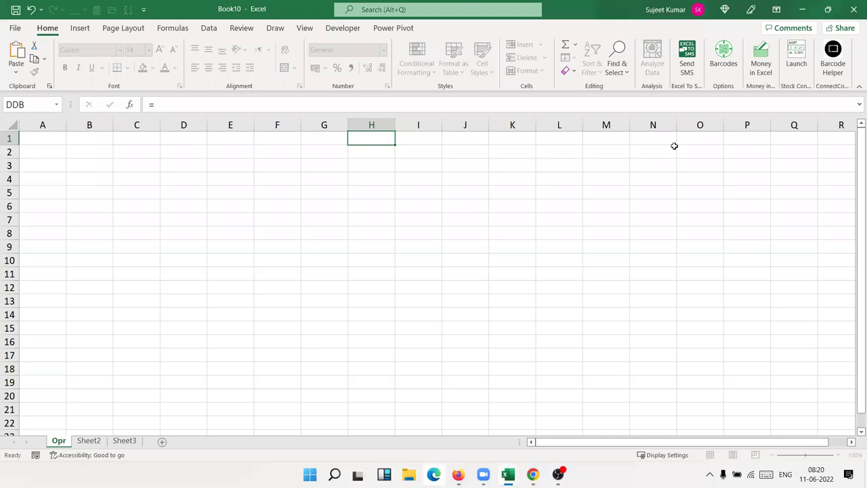
pyautogui.press('Escape')
pyautogui.write('*')
pyautogui.press('Return')
pyautogui.write('-')
pyautogui.press('Return')
# Add the +, / and ^ symbols in H3 through H5.
pyautogui.write('+')
pyautogui.press('Return')
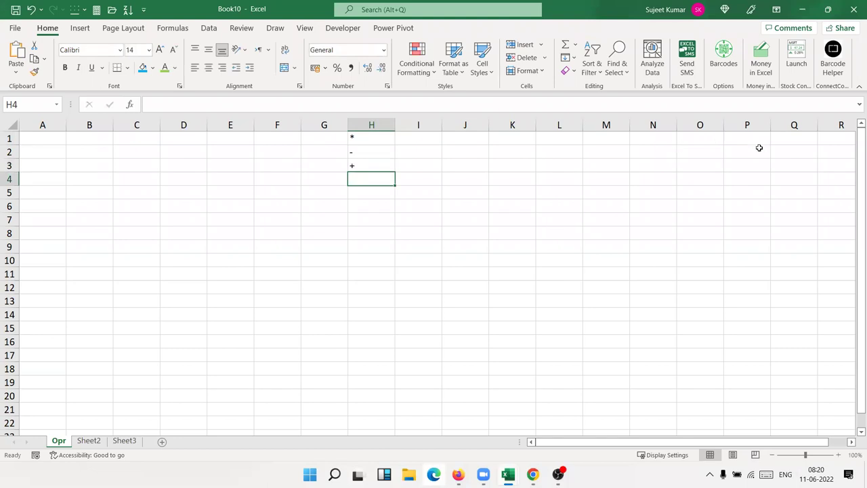
pyautogui.write('/')
pyautogui.press('Return')
pyautogui.write('^')
pyautogui.press('Return')
pyautogui.press('Up')
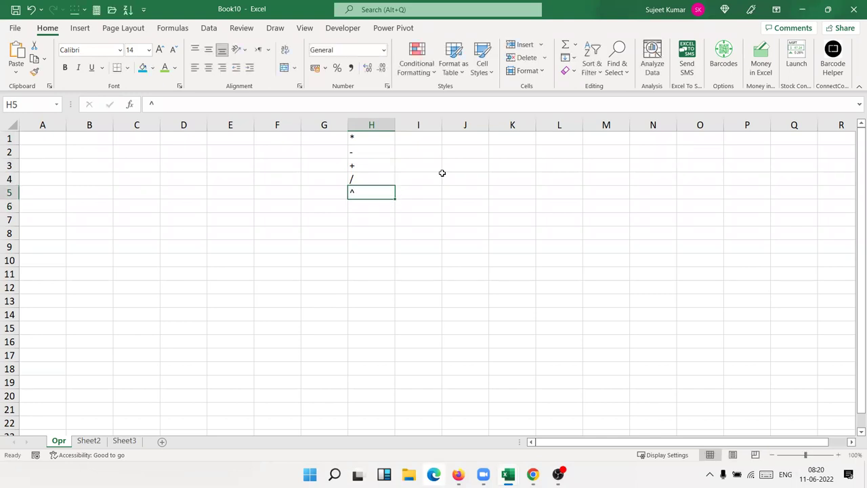
pyautogui.keyDown('ctrl'); pyautogui.scroll(4, 318, 188); pyautogui.keyUp('ctrl')
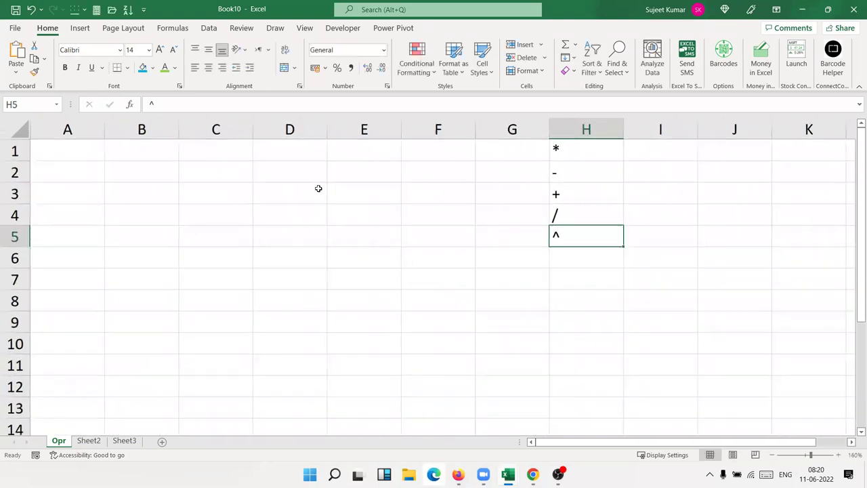
pyautogui.keyDown('ctrl'); pyautogui.scroll(2, 318, 187); pyautogui.keyUp('ctrl')
# Enter 20 in B2 and 30 in C2.
pyautogui.click(143, 176)
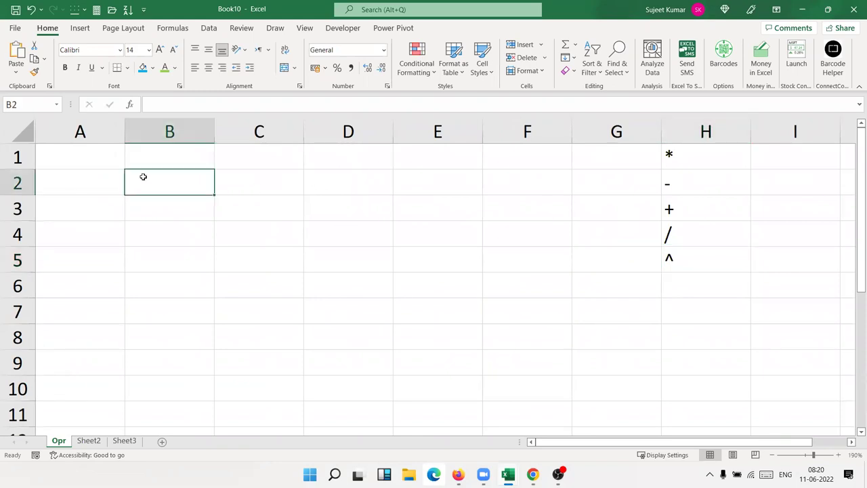
pyautogui.write('20')
pyautogui.press('Tab')
pyautogui.write('30')
pyautogui.press('Return')
pyautogui.press('Up')
pyautogui.press('Right')
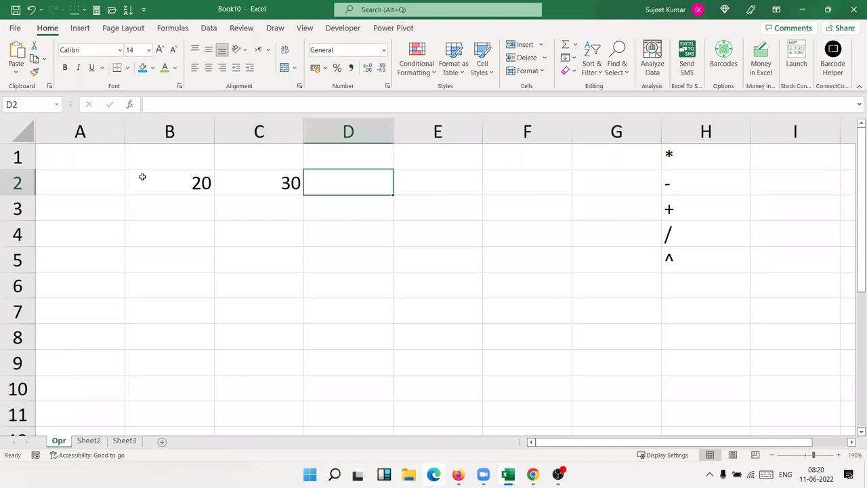
# Total them in D2 with =SUM(B2:C2), showing 50.
pyautogui.write('=sum')
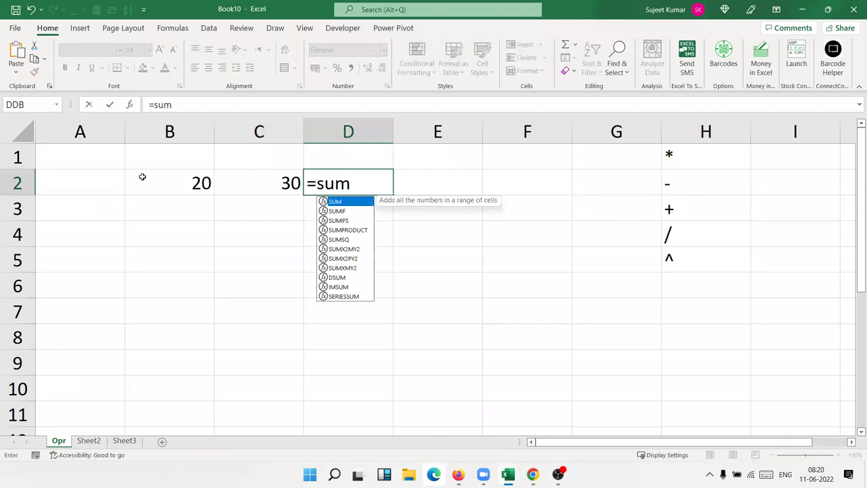
pyautogui.press('Tab')
pyautogui.press('Left')
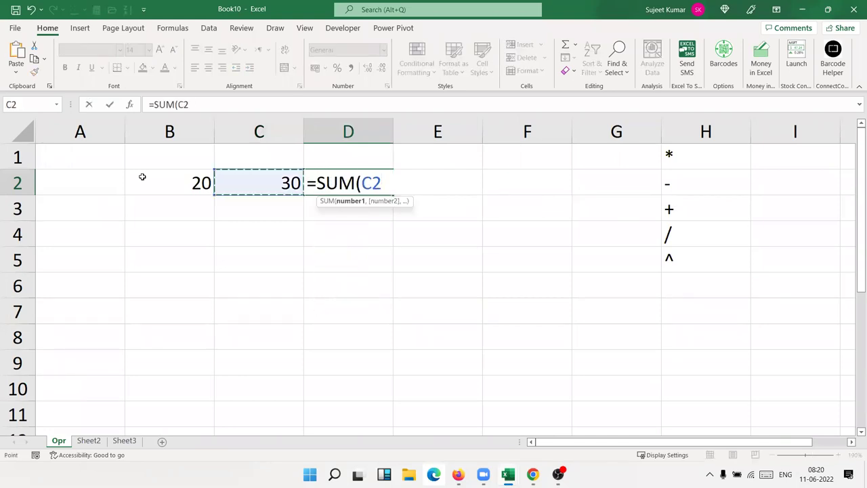
pyautogui.hotkey('shift', 'Left')
pyautogui.press('Return')
pyautogui.press('Up')
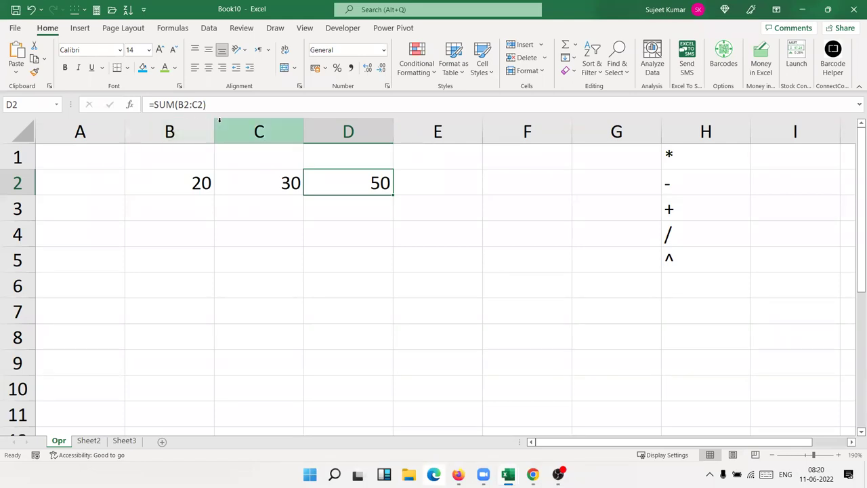
pyautogui.doubleClick(364, 183)
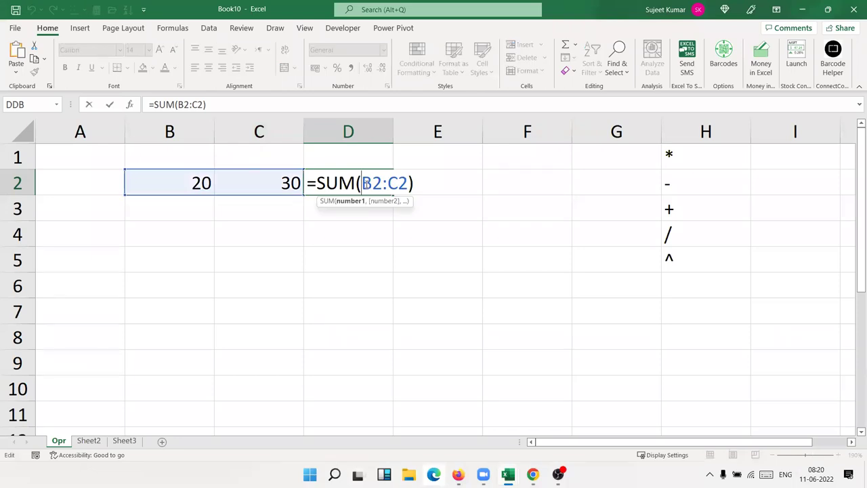
pyautogui.press('Escape')
# Browse the Financial and More Functions lists on the Formulas ribbon.
pyautogui.click(173, 28)
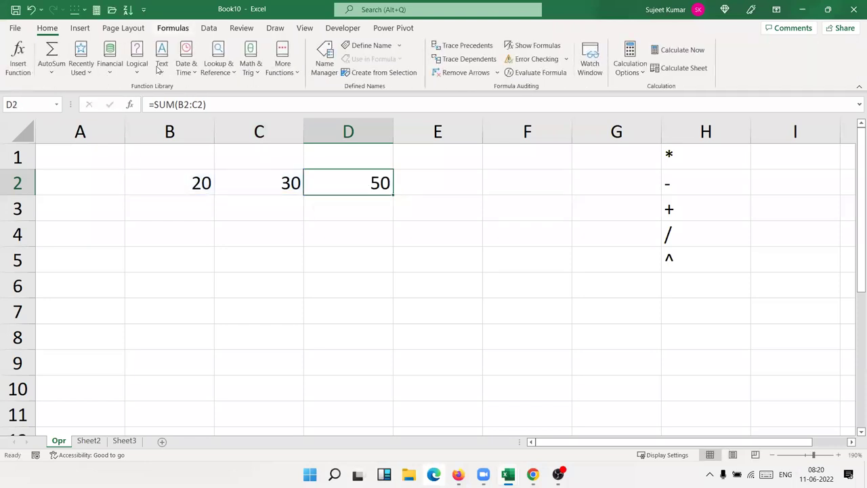
pyautogui.click(110, 64)
pyautogui.click(137, 67)
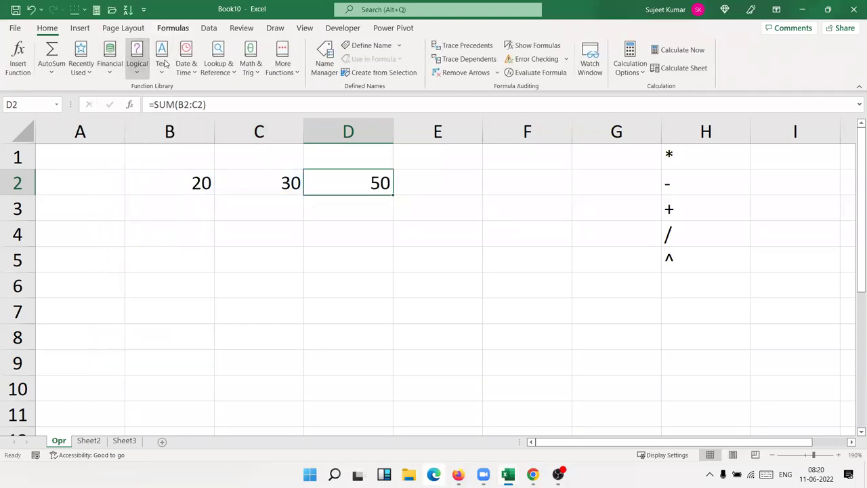
pyautogui.click(293, 63)
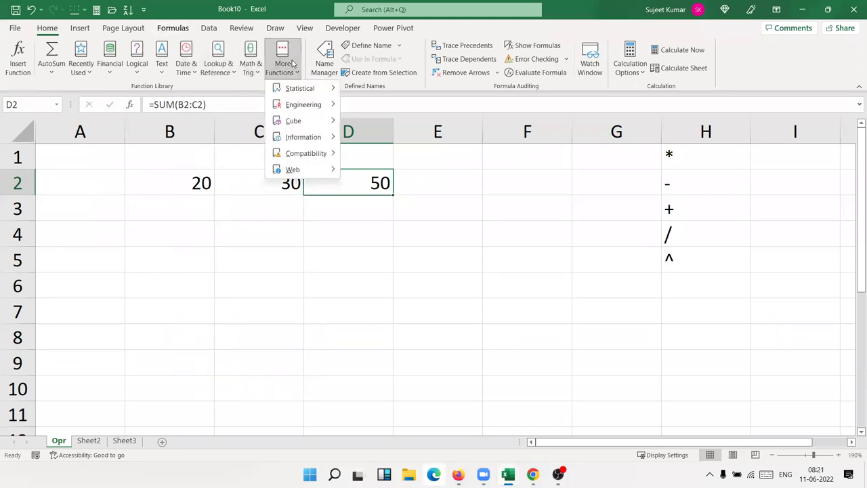
pyautogui.click(379, 217)
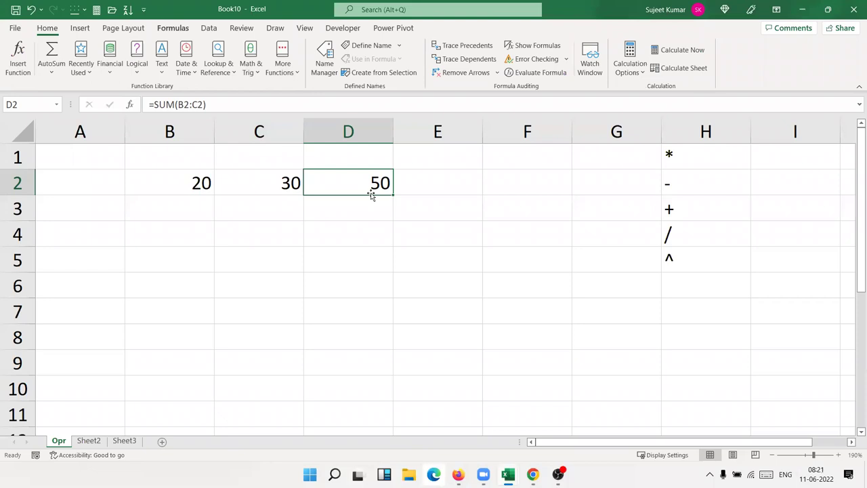
pyautogui.click(166, 240)
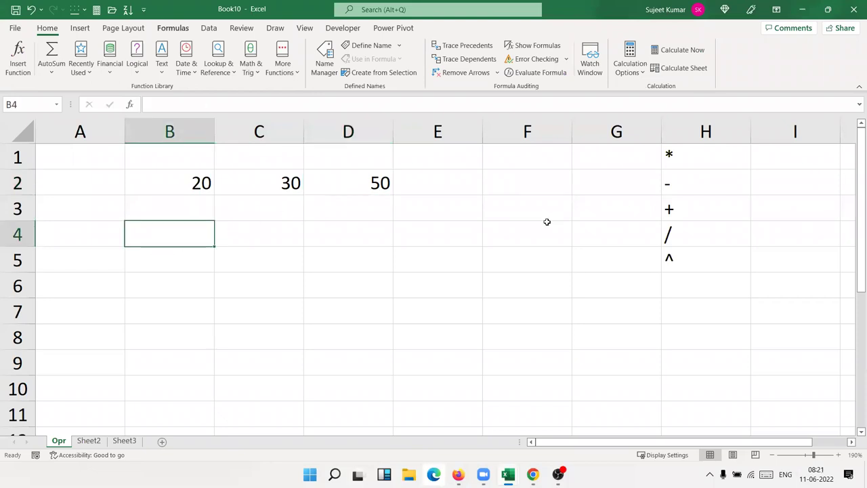
# Enter Buy with 500 in B4:B5 and Sale with 560 in C4:C5.
pyautogui.write('Bu')
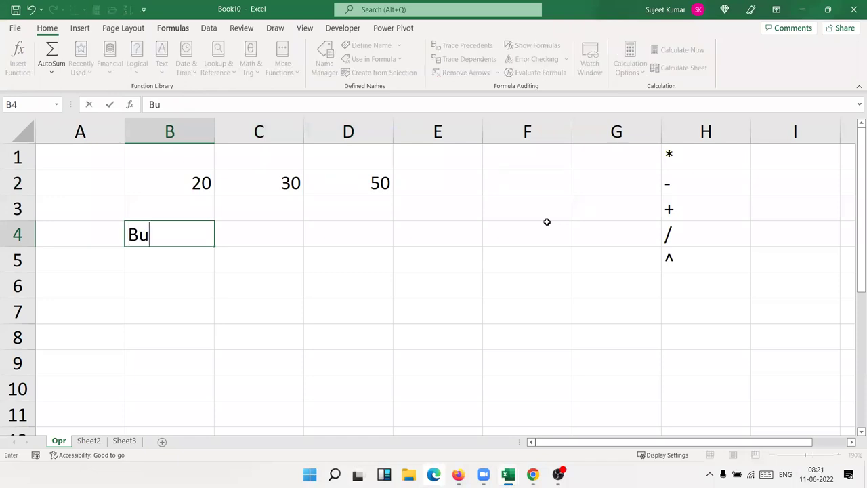
pyautogui.write('y')
pyautogui.press('Return')
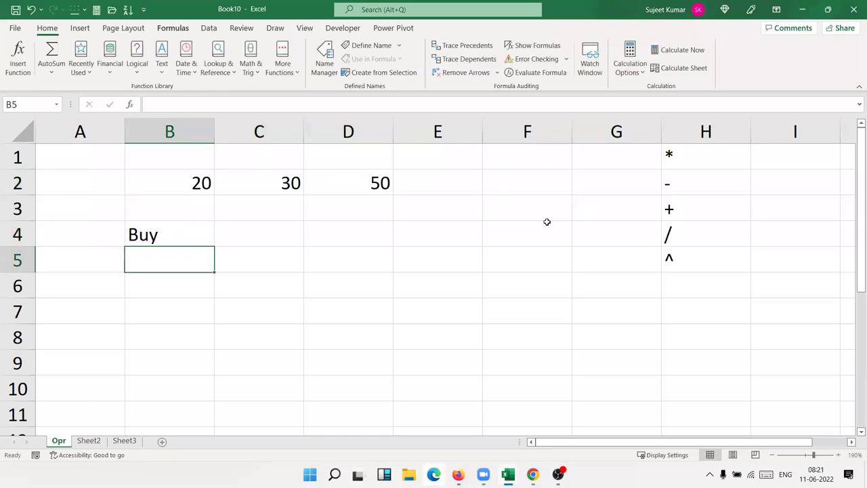
pyautogui.write('500')
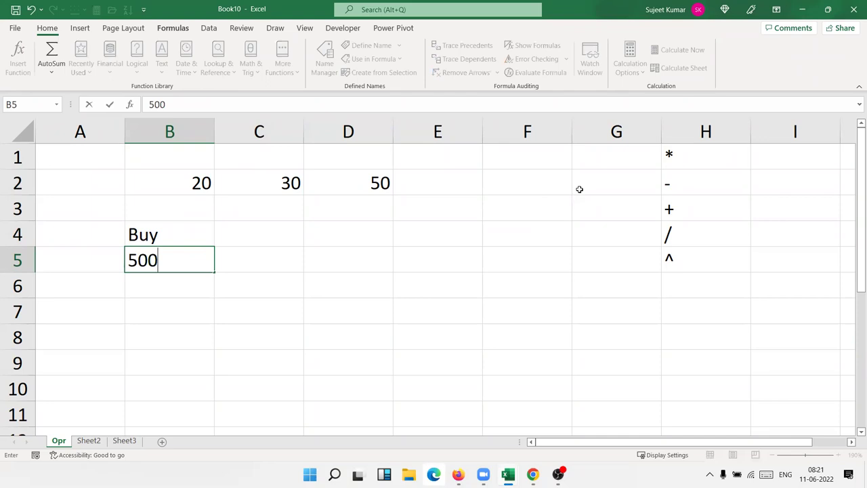
pyautogui.press('Right')
pyautogui.press('Up')
pyautogui.write('Sale')
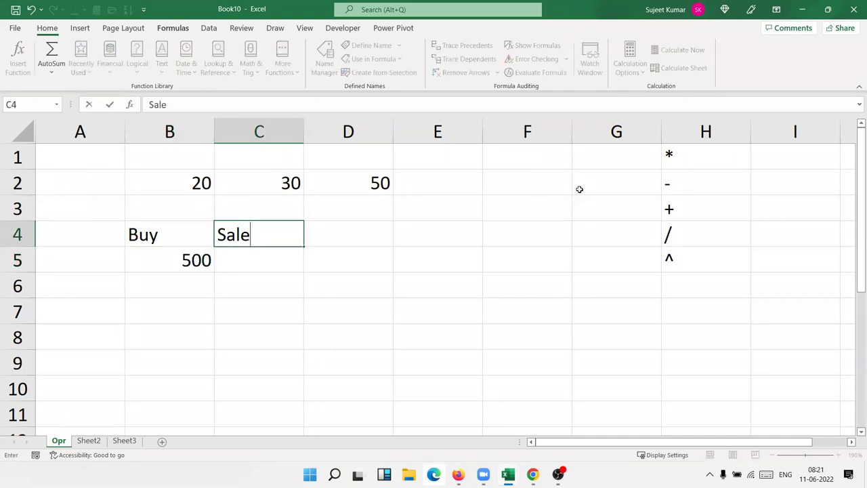
pyautogui.press('Return')
pyautogui.write('560')
pyautogui.press('Return')
# Add the 'Profit %' heading in D4.
pyautogui.press('Right')
pyautogui.press('Up')
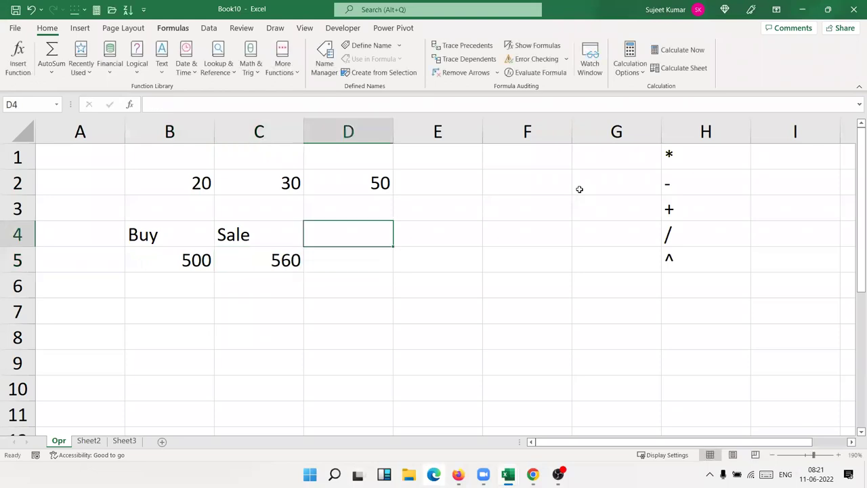
pyautogui.write('Profit %')
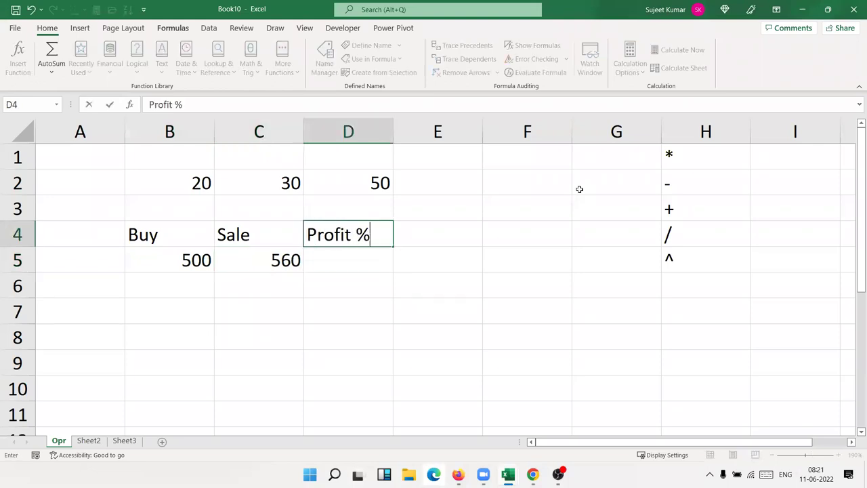
pyautogui.press('Return')
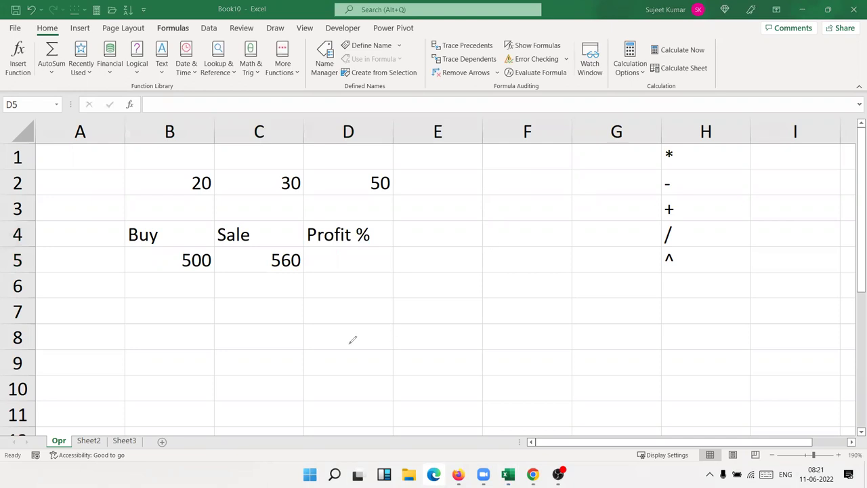
# Hand-draw the sketch (S − B) / B below the data.
pyautogui.moveTo(300, 317)
pyautogui.mouseDown()
pyautogui.moveTo(296, 358)
pyautogui.moveTo(276, 363)
pyautogui.mouseUp()
pyautogui.moveTo(329, 340); pyautogui.dragTo(365, 333)
pyautogui.moveTo(400, 309); pyautogui.dragTo(401, 346)
pyautogui.moveTo(409, 295); pyautogui.dragTo(390, 349)
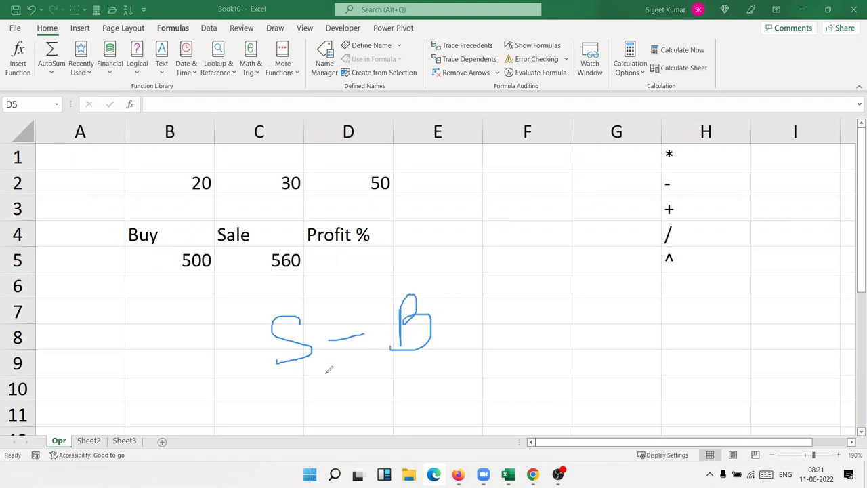
pyautogui.moveTo(287, 382); pyautogui.dragTo(482, 363)
pyautogui.moveTo(398, 416)
pyautogui.mouseDown()
pyautogui.moveTo(397, 389)
pyautogui.moveTo(426, 411)
pyautogui.mouseUp()
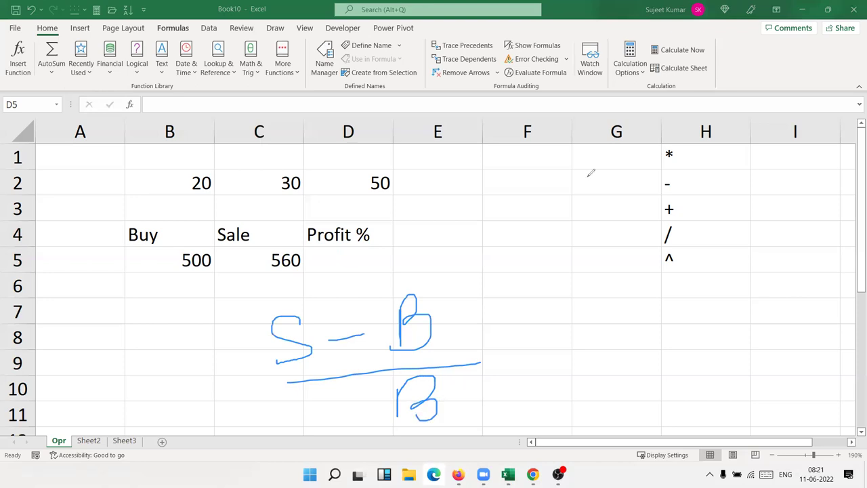
# Enter =(C5-B5)/B5 in D5, giving 0.12.
pyautogui.doubleClick(364, 258)
pyautogui.write('=')
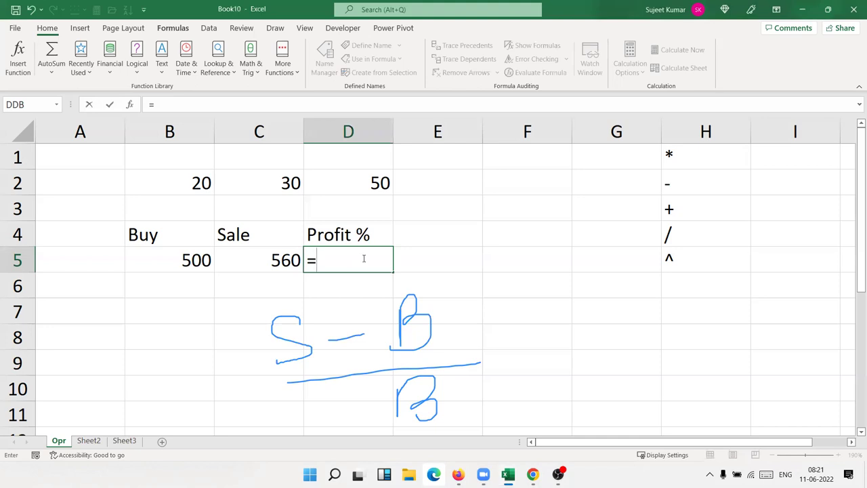
pyautogui.write('(')
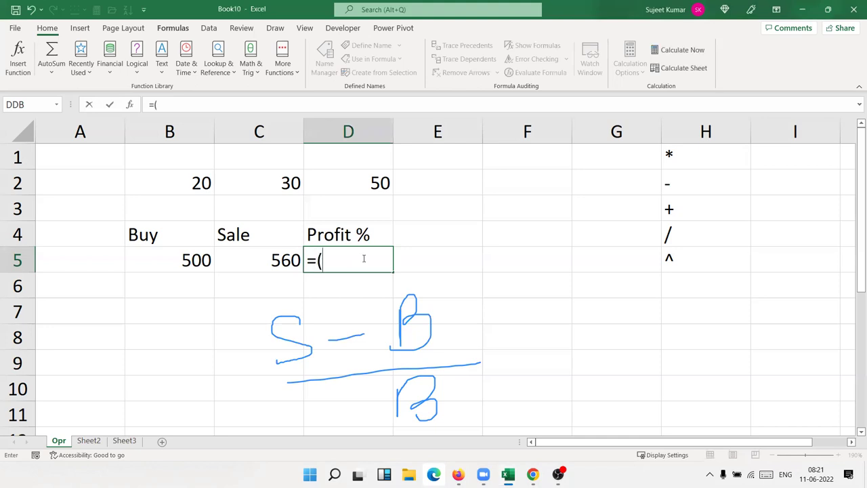
pyautogui.press('Left')
pyautogui.write('-')
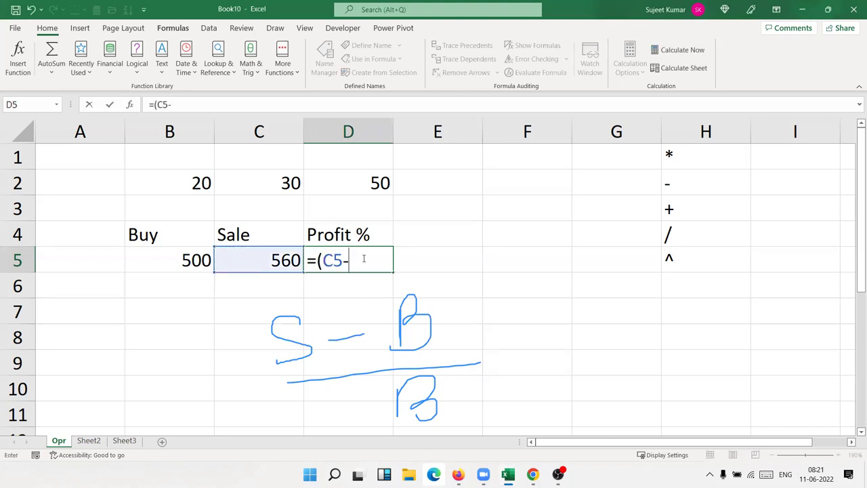
pyautogui.press('Left')
pyautogui.press('Left')
pyautogui.write(')')
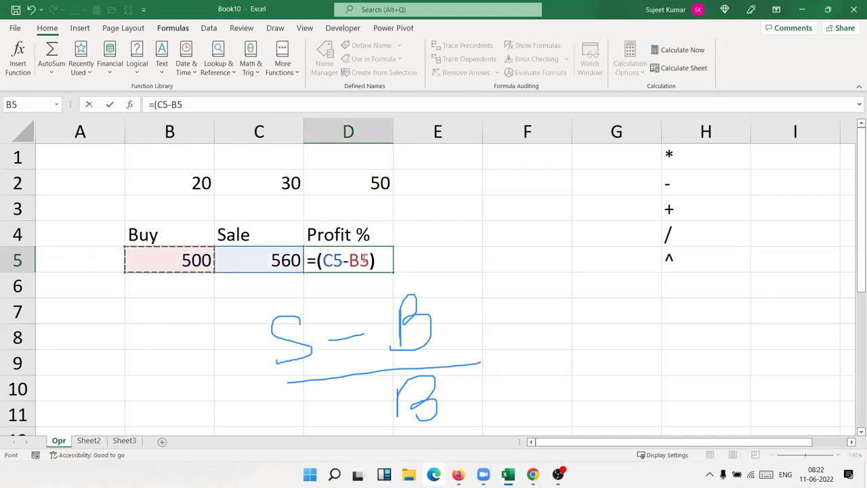
pyautogui.write('/')
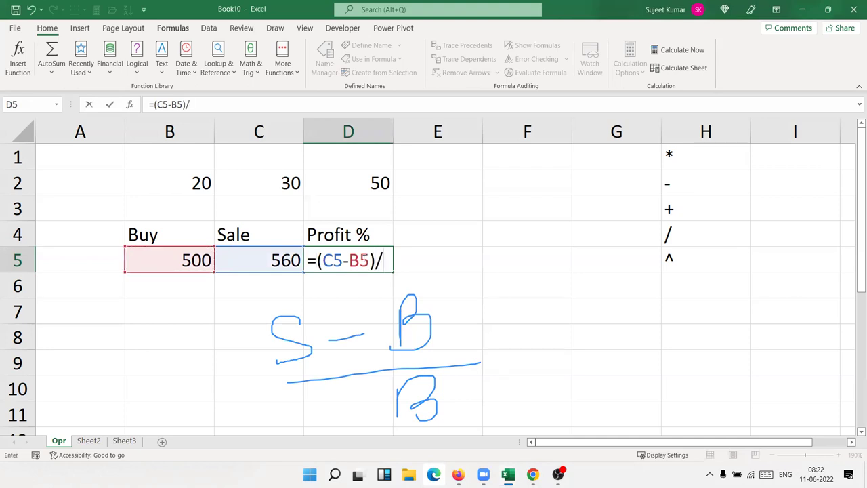
pyautogui.press('Left')
pyautogui.press('Left')
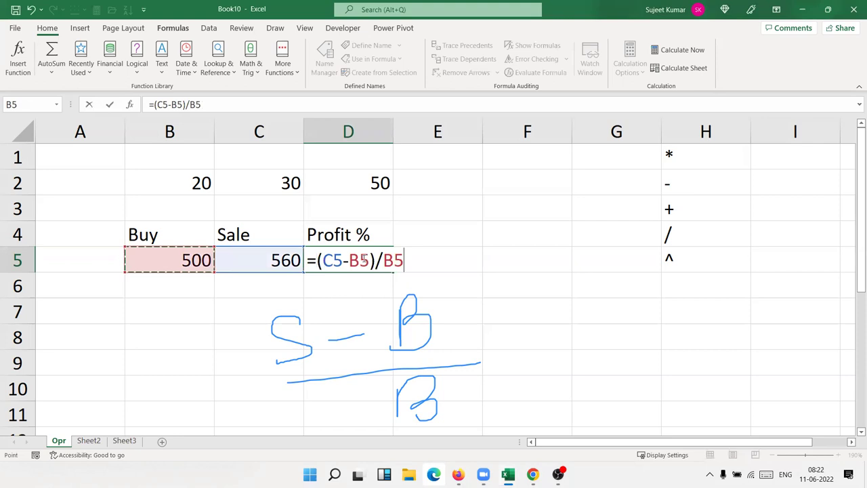
pyautogui.press('Return')
pyautogui.click(363, 259)
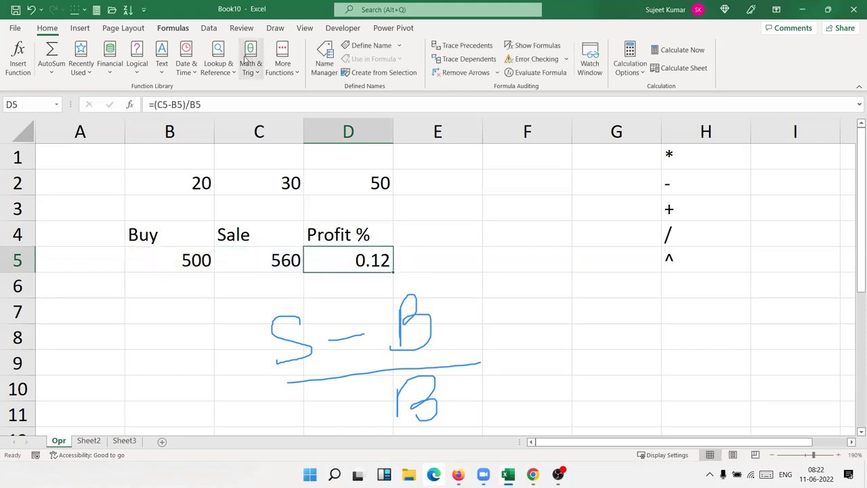
# Format D5 in Percent Style to show 12% and erase the ink sketch.
pyautogui.click(47, 28)
pyautogui.click(336, 68)
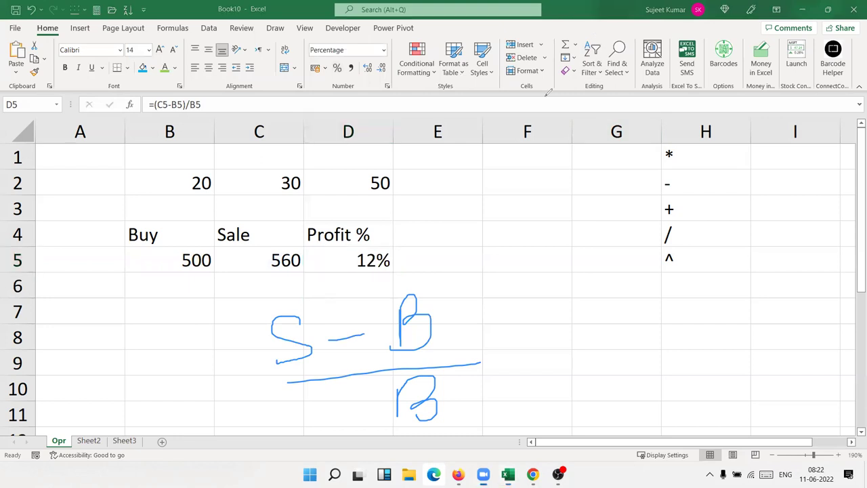
pyautogui.press('Escape')
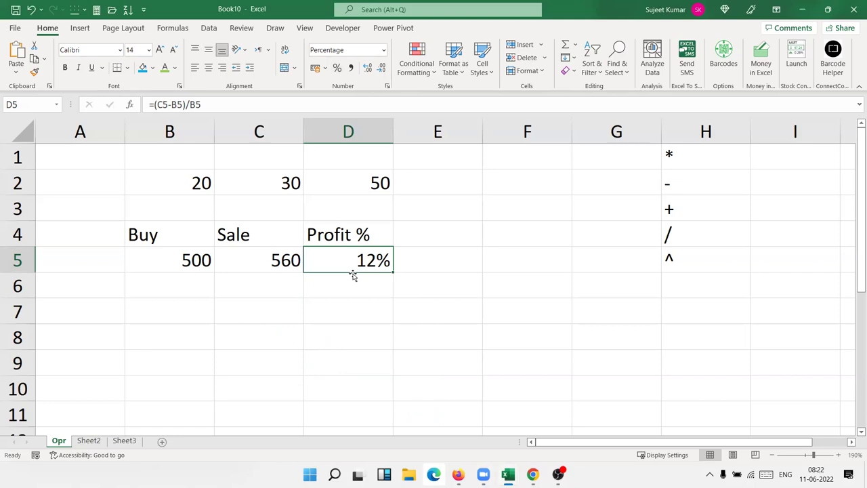
pyautogui.click(134, 320)
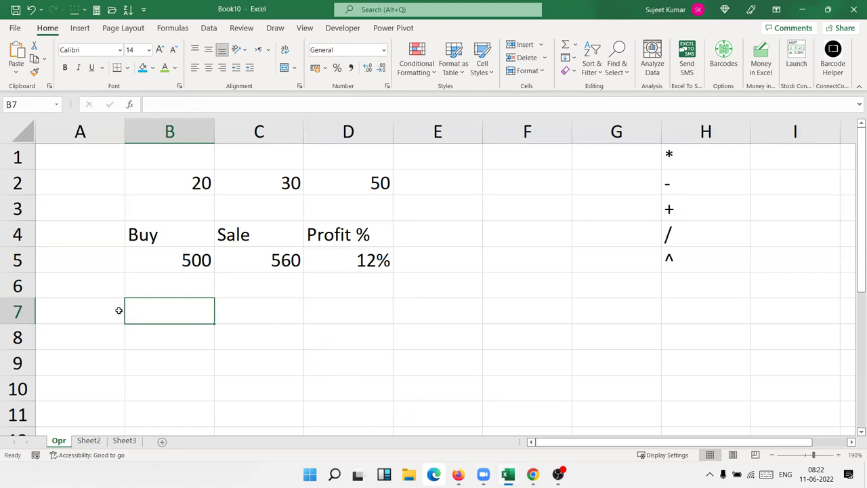
# Type the labels P, R and T in A7:A9.
pyautogui.click(119, 310)
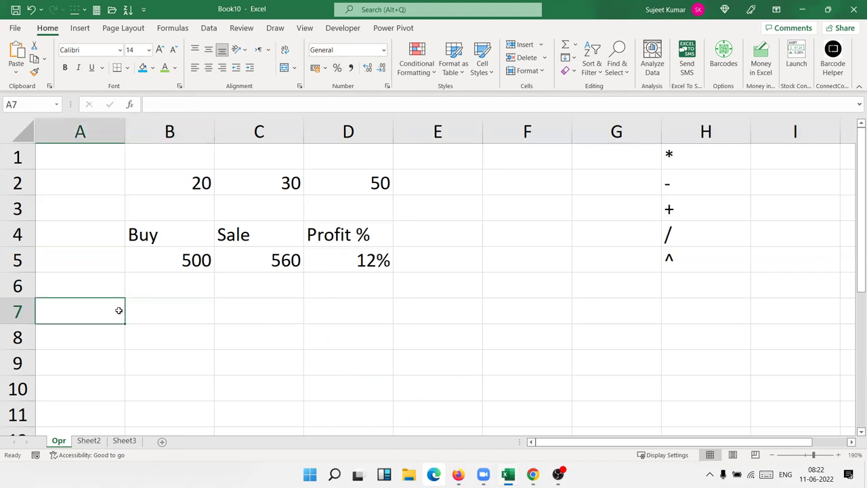
pyautogui.write('P')
pyautogui.press('Return')
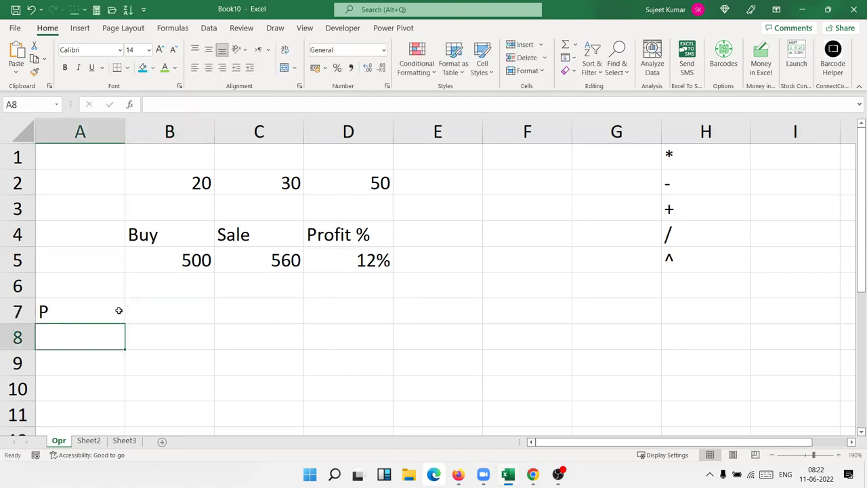
pyautogui.write('R')
pyautogui.press('Return')
pyautogui.write('T')
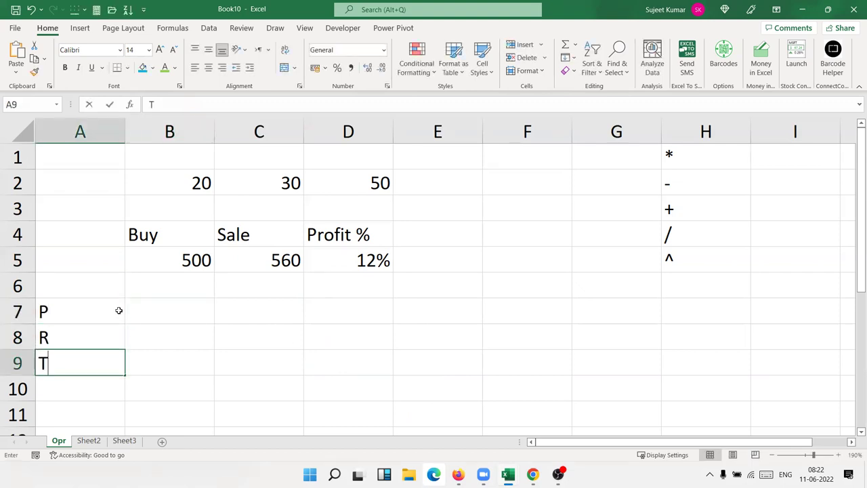
pyautogui.press('Return')
# Enter 50000, 10% and 5 in B7:B9.
pyautogui.press('Up')
pyautogui.press('Right')
pyautogui.press('Up')
pyautogui.press('Up')
pyautogui.press('Up')
pyautogui.press('Down')
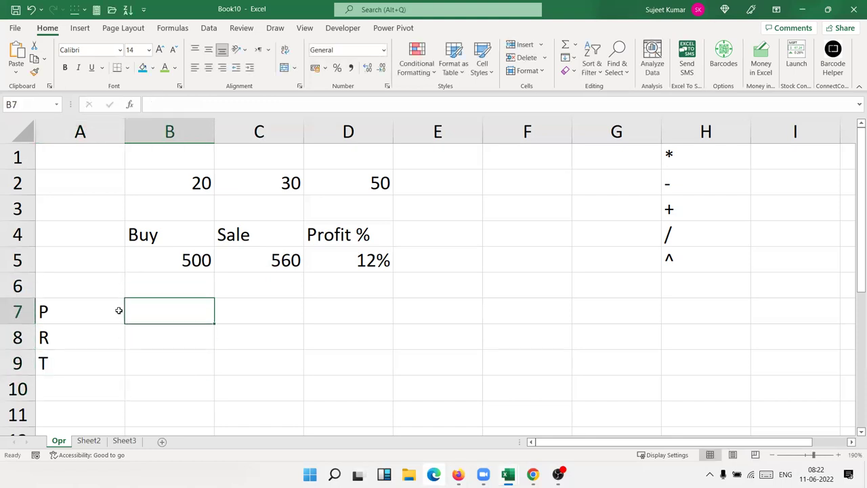
pyautogui.write('5000')
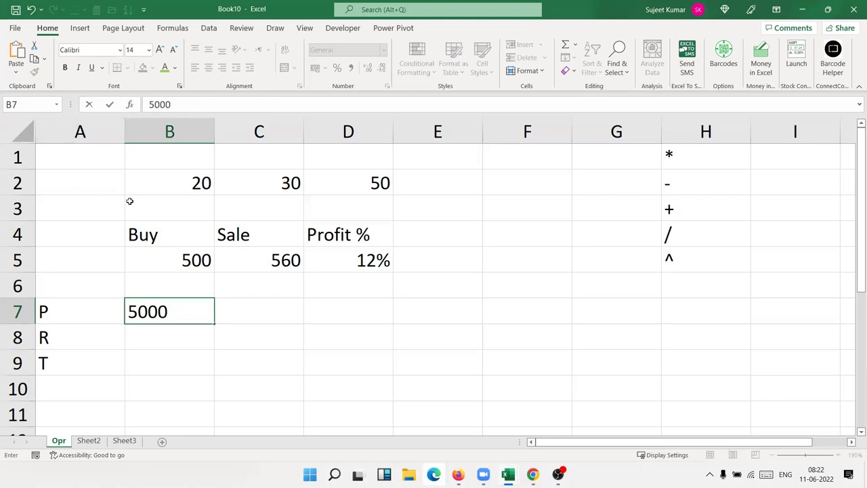
pyautogui.press('Return')
pyautogui.press('Up')
pyautogui.press('F2')
pyautogui.write('0')
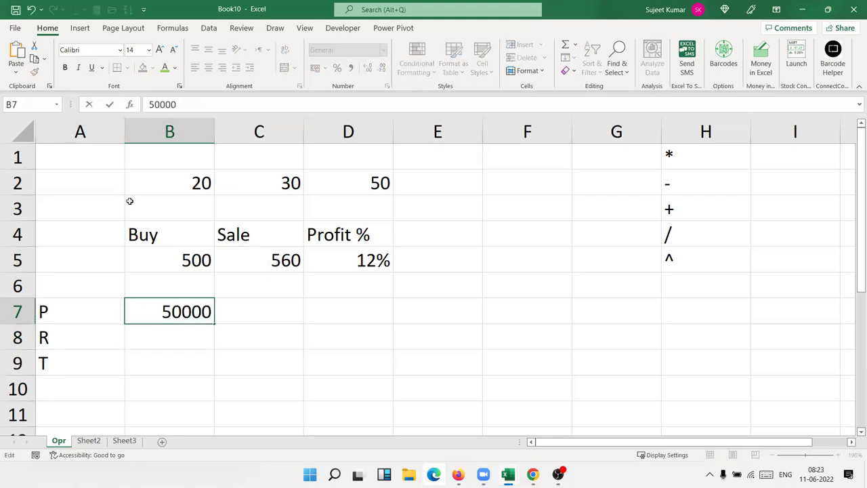
pyautogui.press('Return')
pyautogui.write('10%')
pyautogui.press('Return')
pyautogui.write('5')
pyautogui.press('Tab')
# Add the 'Amt' heading in C10.
pyautogui.press('Down')
pyautogui.press('Down')
pyautogui.press('Up')
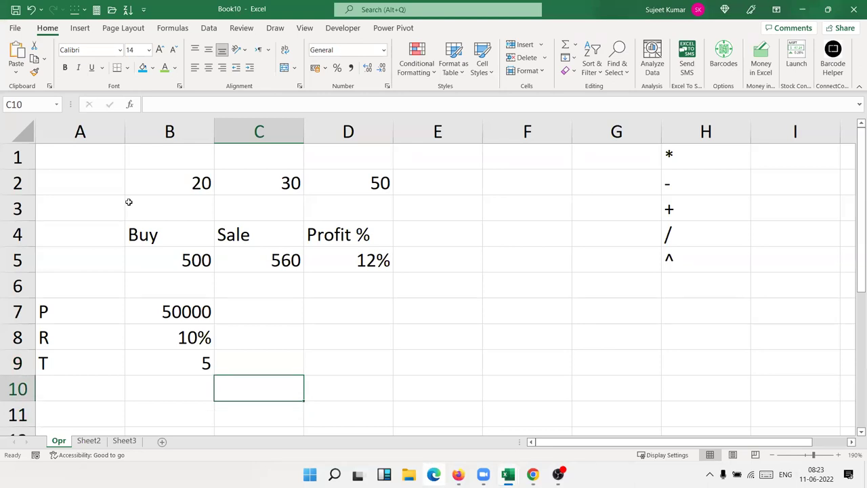
pyautogui.write('Amt')
pyautogui.press('Return')
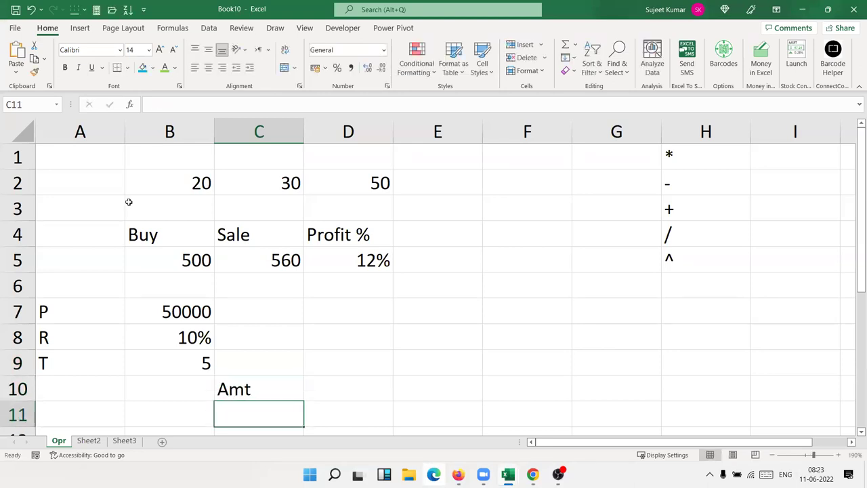
# Ink 'A =' beside the inputs.
pyautogui.scroll(-3, 176, 288)
pyautogui.scroll(-3, 194, 273)
pyautogui.scroll(3, 195, 273)
pyautogui.scroll(3, 195, 274)
pyautogui.scroll(-2, 770, 234)
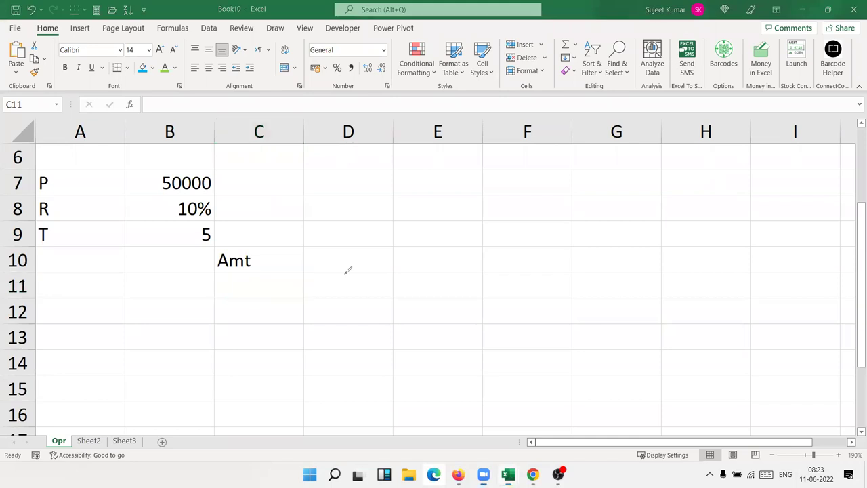
pyautogui.moveTo(364, 313); pyautogui.dragTo(337, 312)
pyautogui.moveTo(340, 288)
pyautogui.mouseDown()
pyautogui.moveTo(372, 277)
pyautogui.moveTo(379, 240)
pyautogui.mouseUp()
pyautogui.click(377, 245)
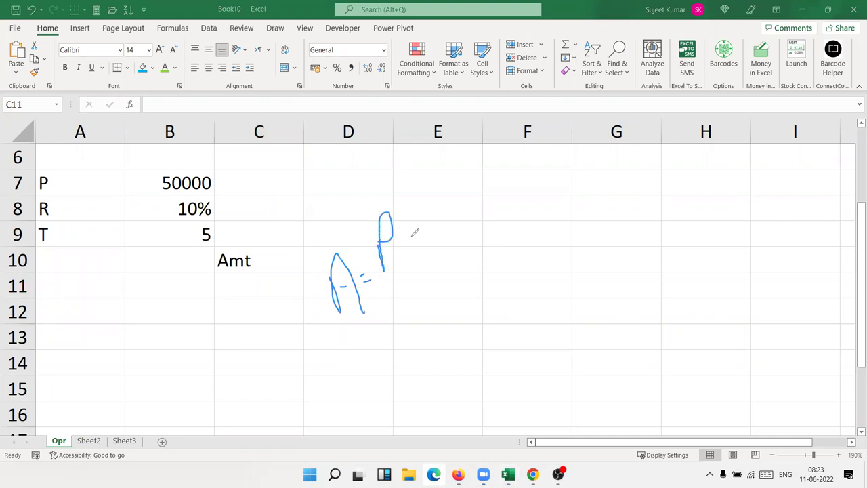
# Ink P × (1 + r/n) with the exponent above the bracket.
pyautogui.moveTo(406, 210)
pyautogui.mouseDown()
pyautogui.moveTo(436, 239)
pyautogui.moveTo(416, 250)
pyautogui.mouseUp()
pyautogui.moveTo(436, 183); pyautogui.dragTo(521, 263)
pyautogui.moveTo(460, 183); pyautogui.dragTo(469, 223)
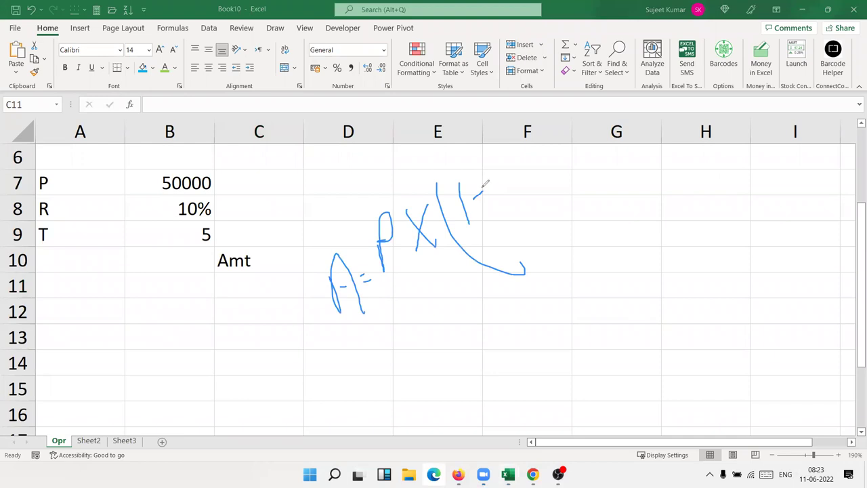
pyautogui.moveTo(474, 188)
pyautogui.mouseDown()
pyautogui.moveTo(478, 203)
pyautogui.moveTo(505, 191)
pyautogui.moveTo(500, 226)
pyautogui.moveTo(530, 221)
pyautogui.mouseUp()
pyautogui.moveTo(509, 142); pyautogui.dragTo(545, 200)
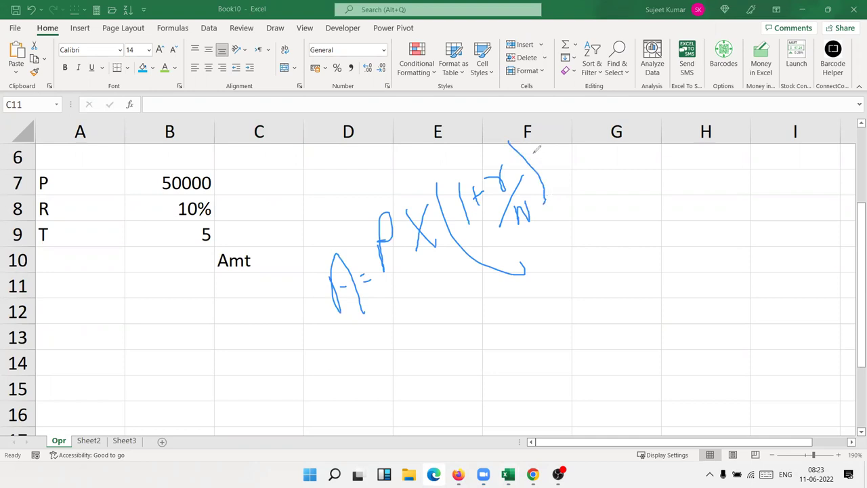
pyautogui.moveTo(526, 126)
pyautogui.mouseDown()
pyautogui.moveTo(545, 144)
pyautogui.moveTo(540, 117)
pyautogui.moveTo(534, 130)
pyautogui.moveTo(563, 116)
pyautogui.moveTo(554, 116)
pyautogui.moveTo(570, 99)
pyautogui.moveTo(576, 110)
pyautogui.moveTo(578, 87)
pyautogui.moveTo(597, 128)
pyautogui.mouseUp()
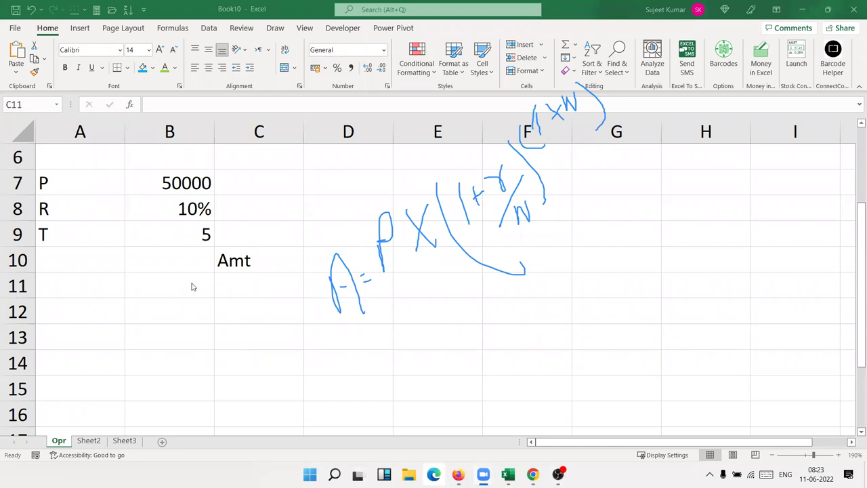
# Enter =1+(B8/12) in B11, returning 1.008333.
pyautogui.click(258, 288)
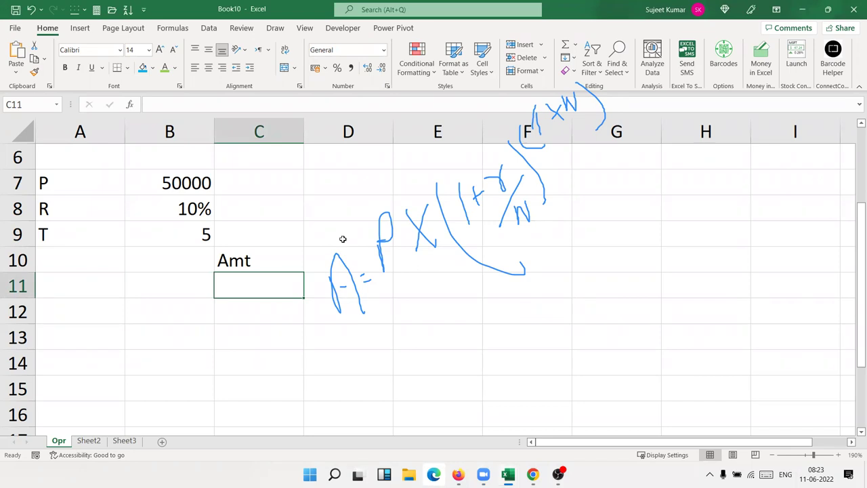
pyautogui.press('Down')
pyautogui.press('Left')
pyautogui.press('Up')
pyautogui.write('=')
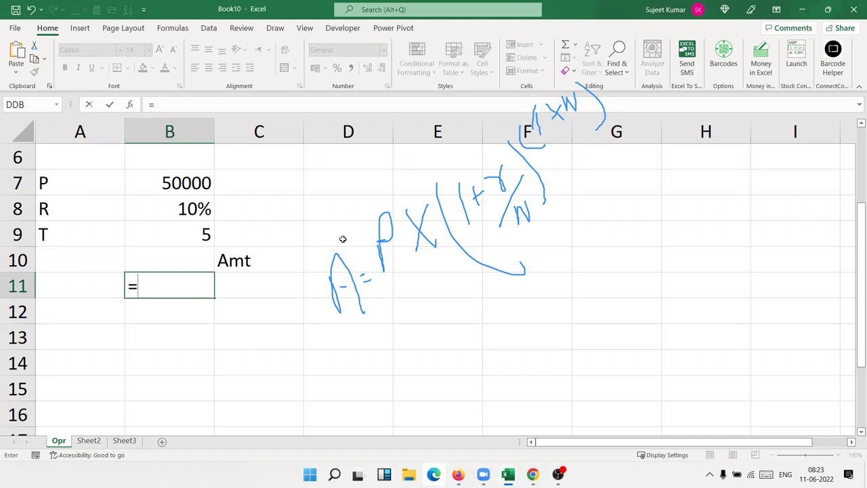
pyautogui.write('1+')
pyautogui.write('(')
pyautogui.click(163, 221)
pyautogui.write('/12)')
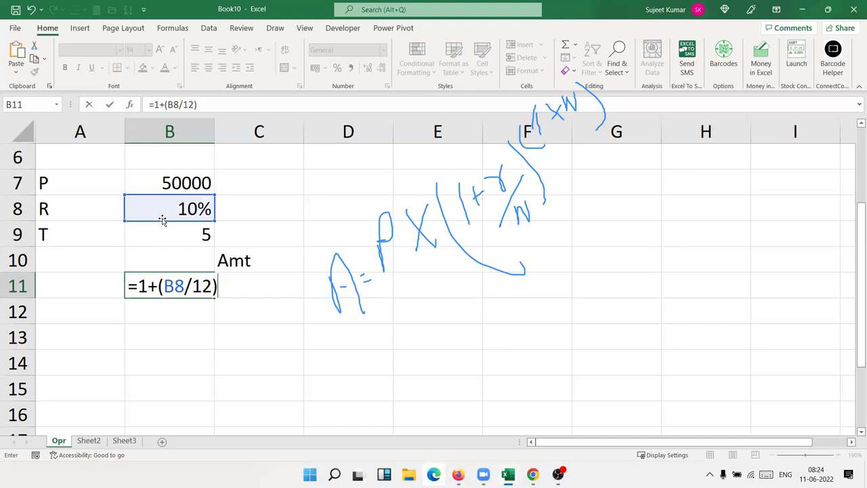
pyautogui.press('Return')
pyautogui.press('Up')
pyautogui.press('Right')
pyautogui.moveTo(564, 102); pyautogui.dragTo(576, 94)
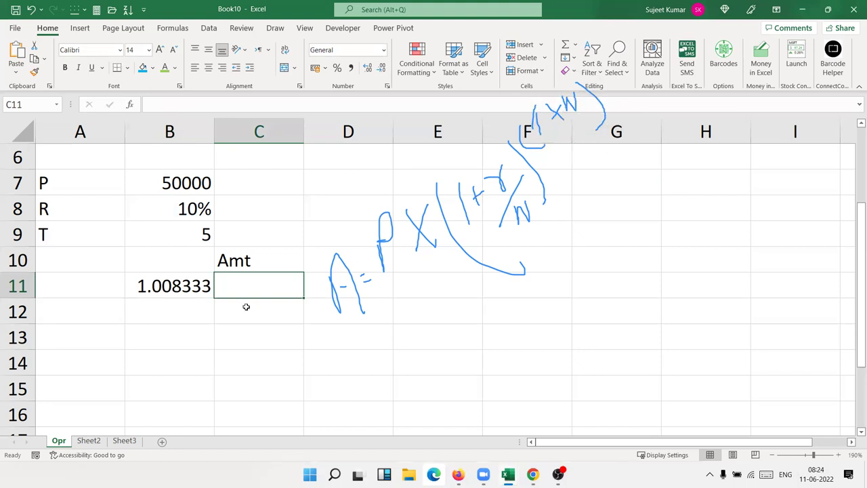
pyautogui.write('=')
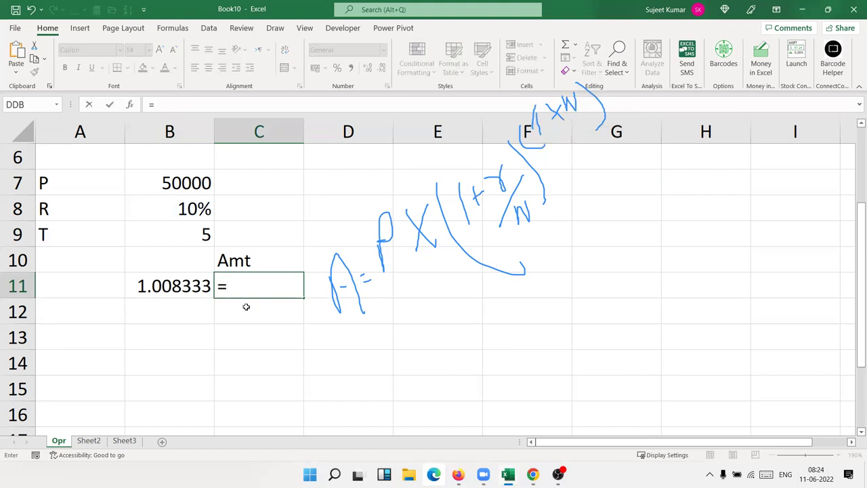
# Finish C11 as B9*12 so it shows 60 periods.
pyautogui.click(201, 236)
pyautogui.write('*12')
pyautogui.press('Return')
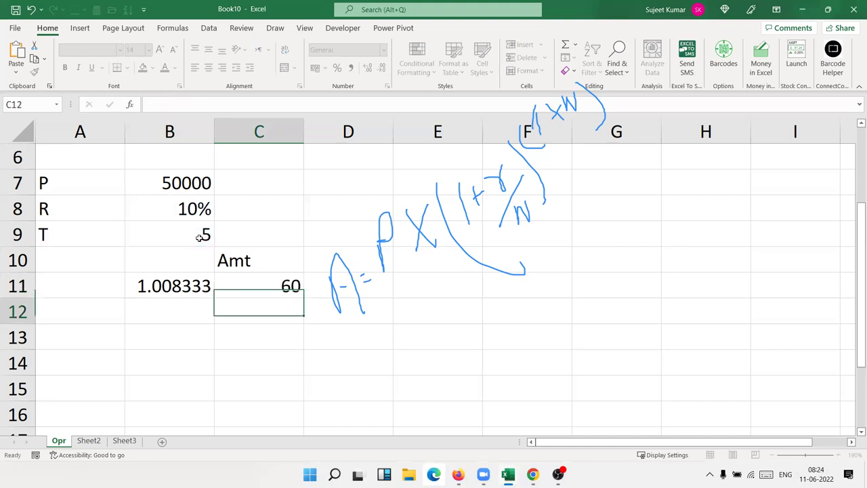
# Compute the growth factor in C12 as B11 raised to C11, giving 1.645309.
pyautogui.press('Left')
pyautogui.press('Up')
pyautogui.press('Right')
pyautogui.press('Down')
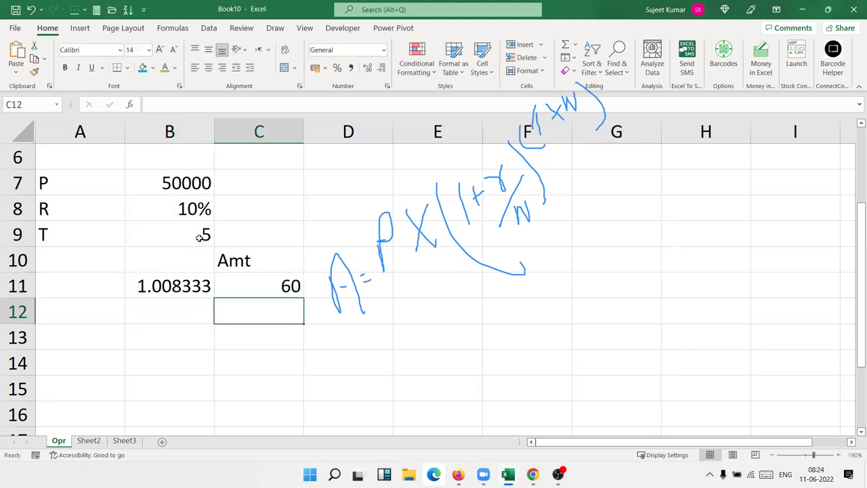
pyautogui.write('=')
pyautogui.press('Left')
pyautogui.press('Up')
pyautogui.write('^')
pyautogui.press('Up')
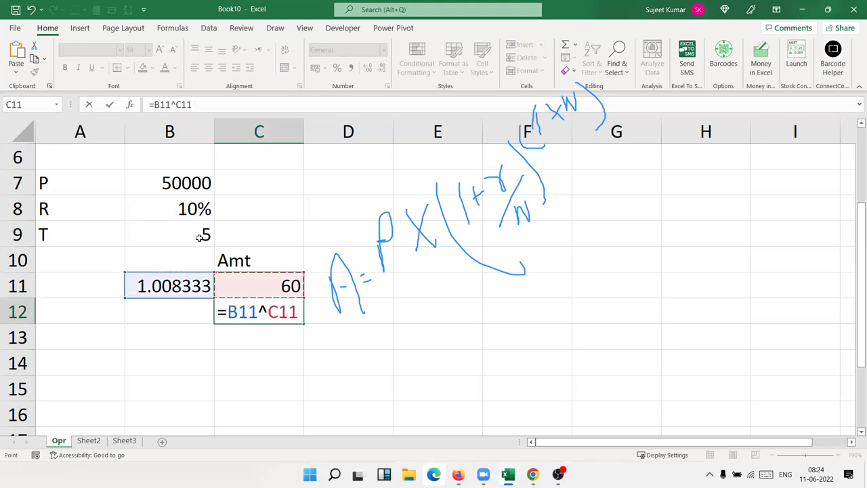
pyautogui.press('Return')
pyautogui.press('Up')
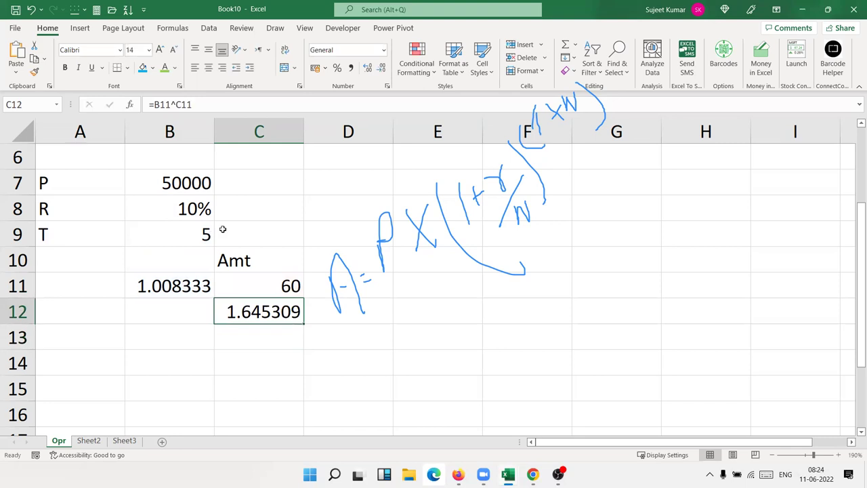
# Enter =10^2 in H8 as a power example, showing 100.
pyautogui.click(674, 202)
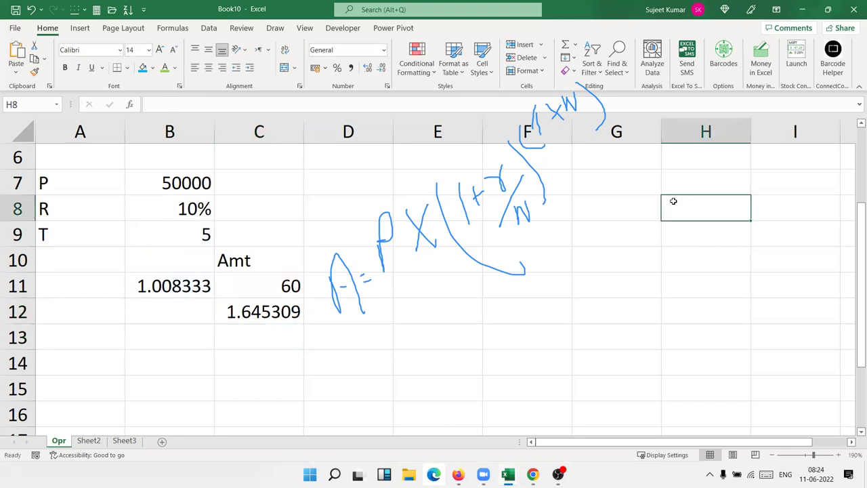
pyautogui.write('=10^')
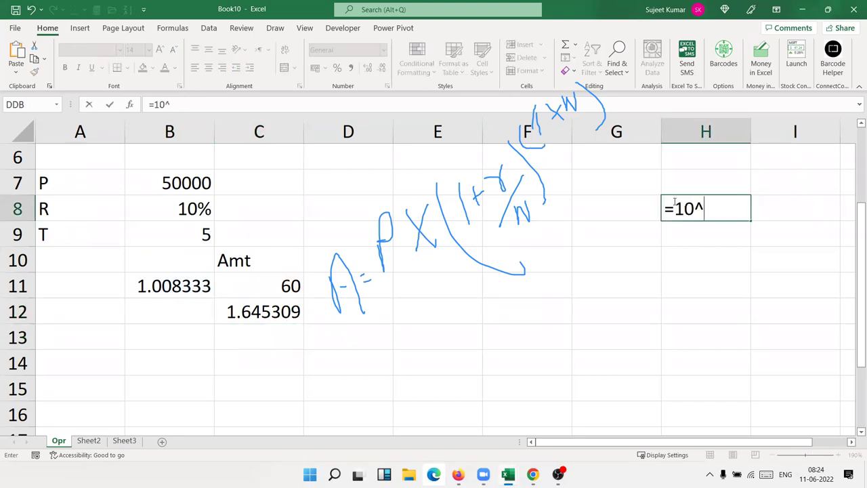
pyautogui.write('2')
pyautogui.press('Return')
pyautogui.click(674, 202)
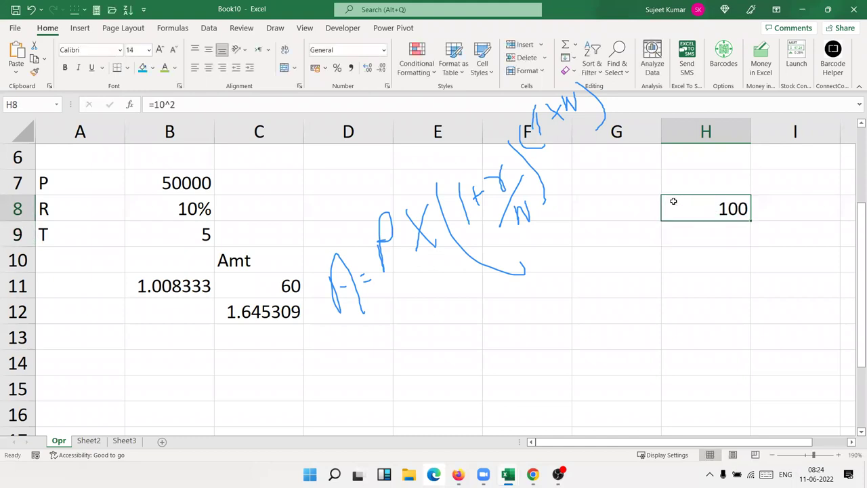
# Enter =B7*C12 in C13 for the 82265.45 amount, then select B11:C13.
pyautogui.press('Left')
pyautogui.press('Left')
pyautogui.press('Left')
pyautogui.press('Left')
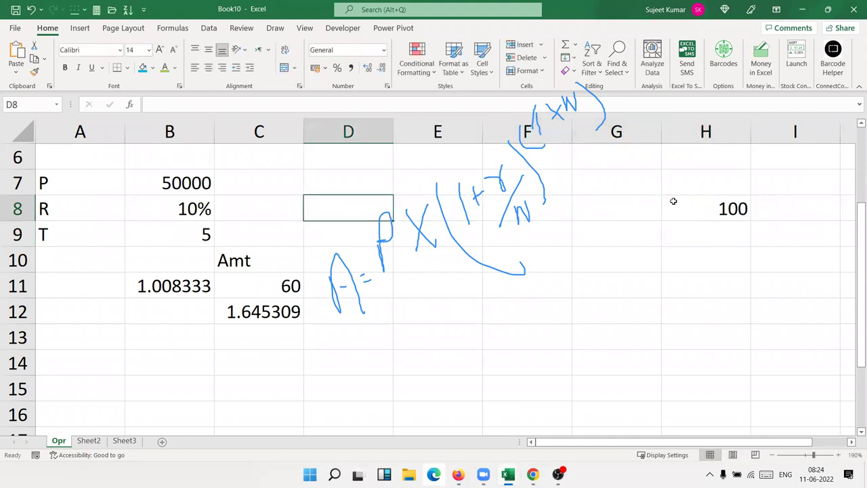
pyautogui.press('Left')
pyautogui.press('Down')
pyautogui.press('Down')
pyautogui.press('Down')
pyautogui.press('Down')
pyautogui.press('Down')
pyautogui.press('Up')
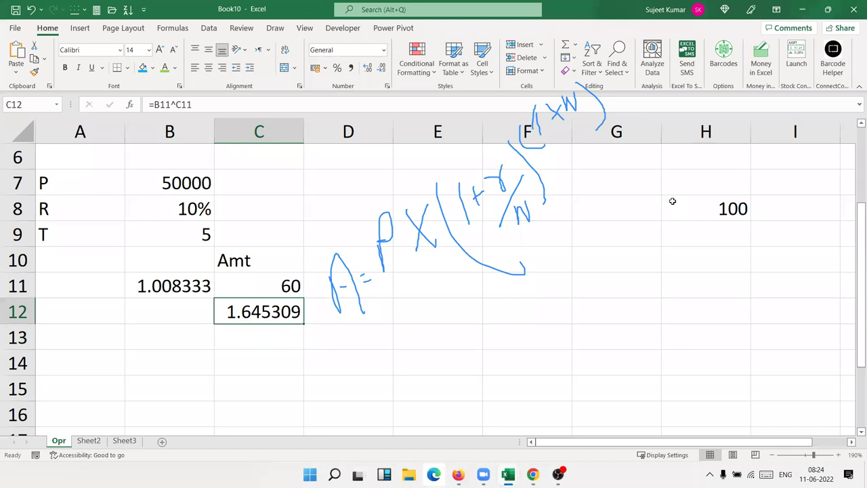
pyautogui.press('Down')
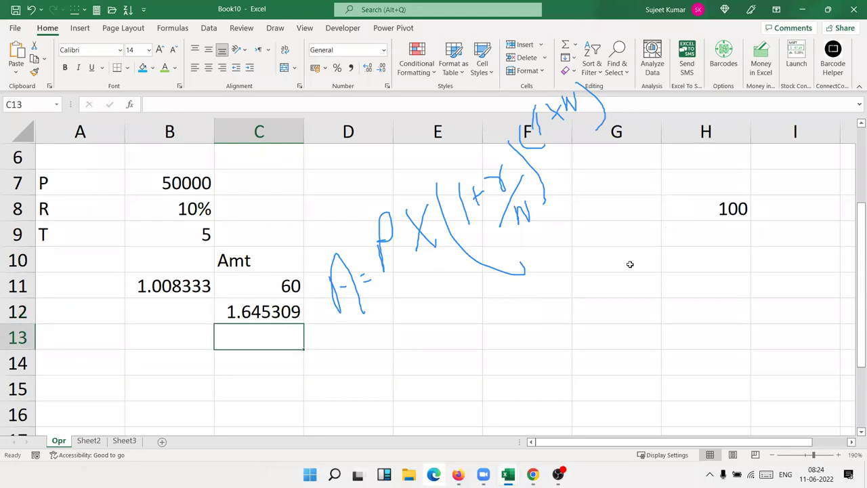
pyautogui.write('=')
pyautogui.click(138, 188)
pyautogui.write('*')
pyautogui.click(226, 306)
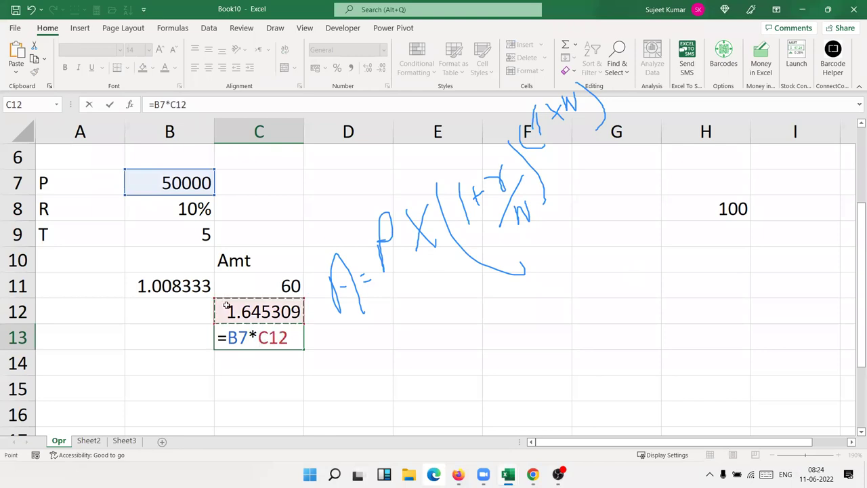
pyautogui.press('Return')
pyautogui.press('Up')
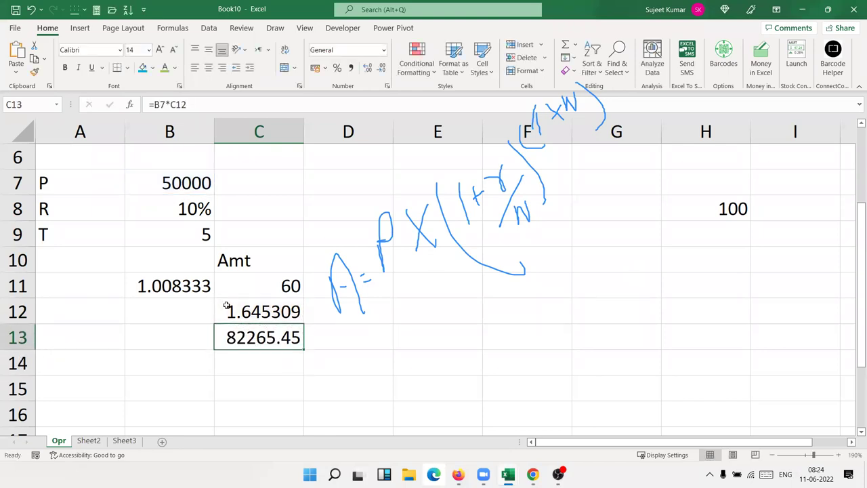
pyautogui.moveTo(213, 285); pyautogui.dragTo(278, 330)
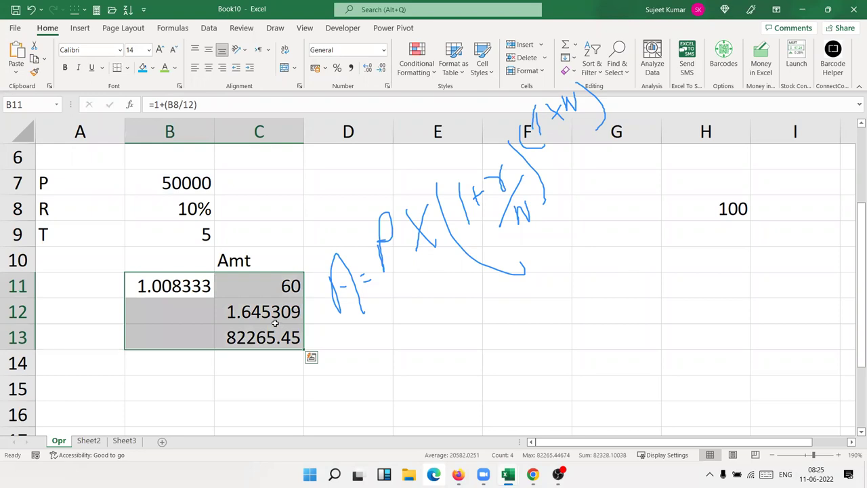
# Review the formulas in B11, C11, C12 and C13 without changing them.
pyautogui.click(206, 285)
pyautogui.click(246, 282)
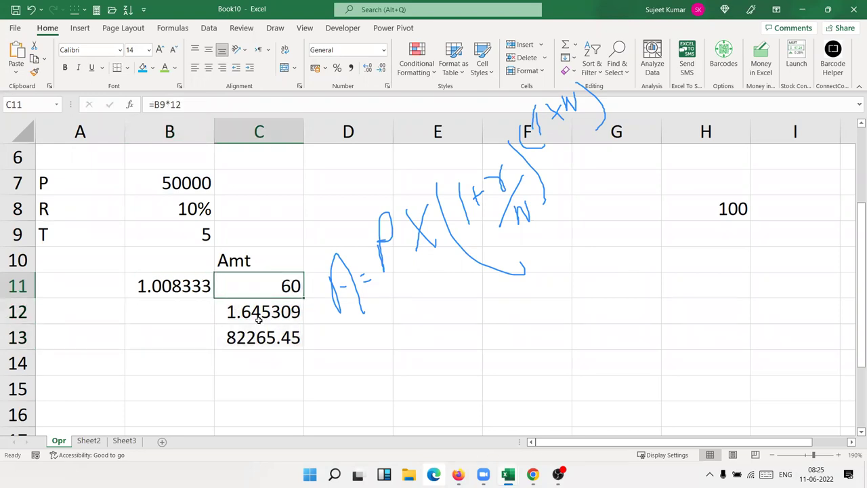
pyautogui.click(258, 314)
pyautogui.click(264, 339)
pyautogui.click(149, 287)
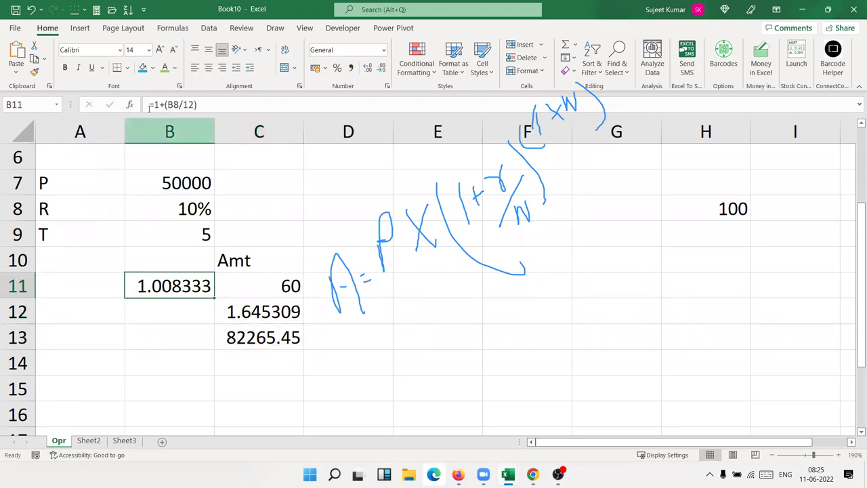
pyautogui.moveTo(153, 104); pyautogui.dragTo(196, 105)
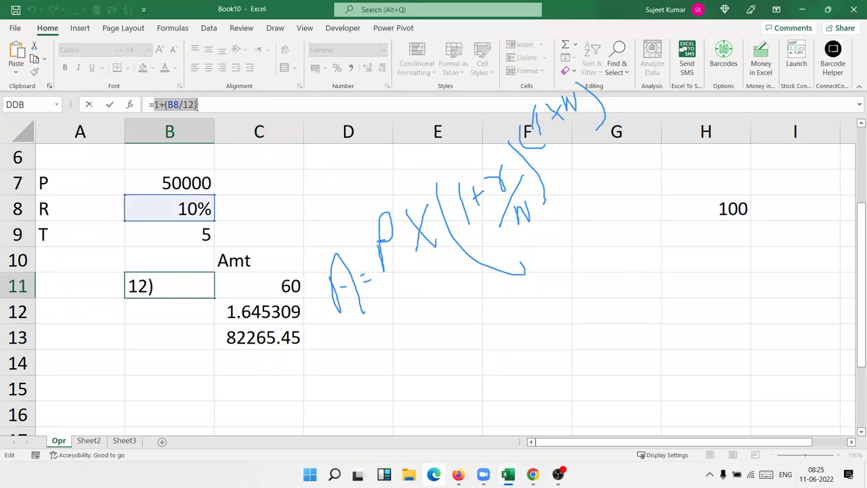
pyautogui.press('Escape')
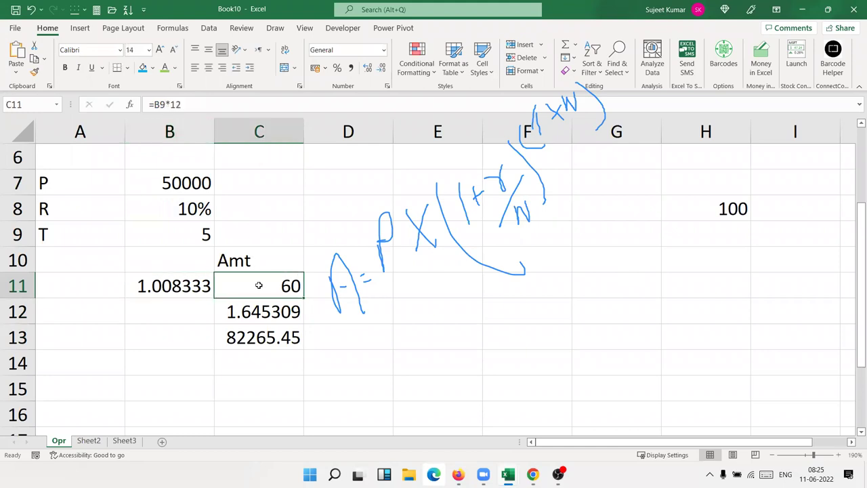
# Try substituting (1+(B8/12)) into C11's formula, then undo the change.
pyautogui.doubleClick(253, 285)
pyautogui.doubleClick(237, 285)
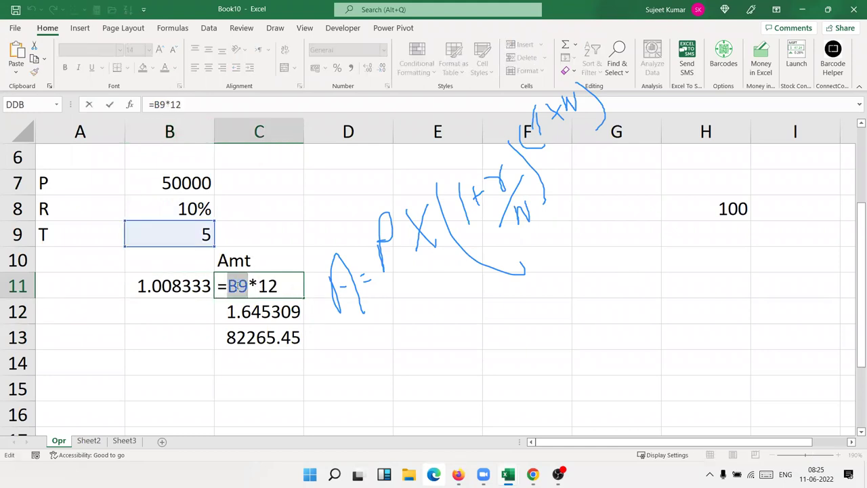
pyautogui.write('()')
pyautogui.press('Left')
pyautogui.write('1+(B8/12)')
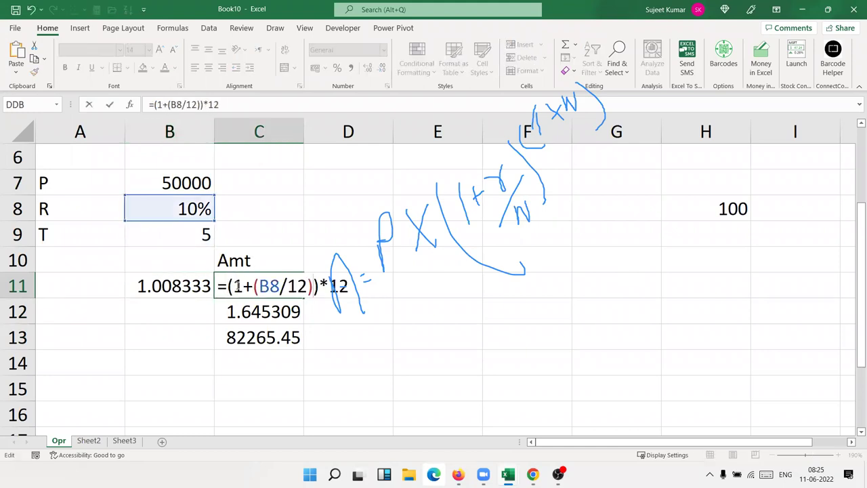
pyautogui.press('Return')
pyautogui.click(236, 286)
pyautogui.hotkey('ctrl', 'z')
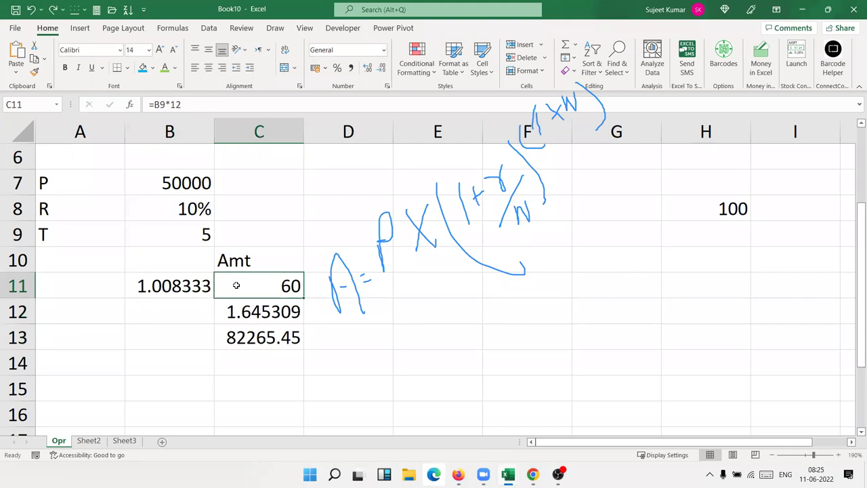
# Replace B11 in C12's formula with (1+(B8/12)), still giving 1.645309.
pyautogui.click(243, 321)
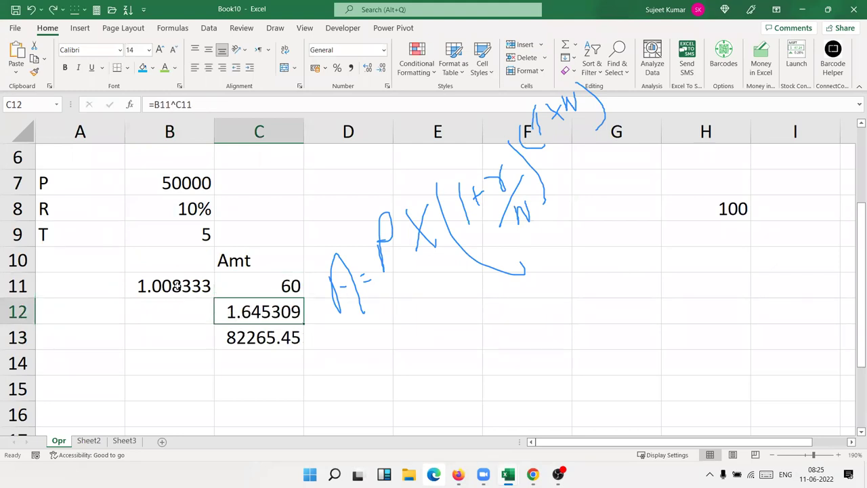
pyautogui.click(177, 286)
pyautogui.click(236, 316)
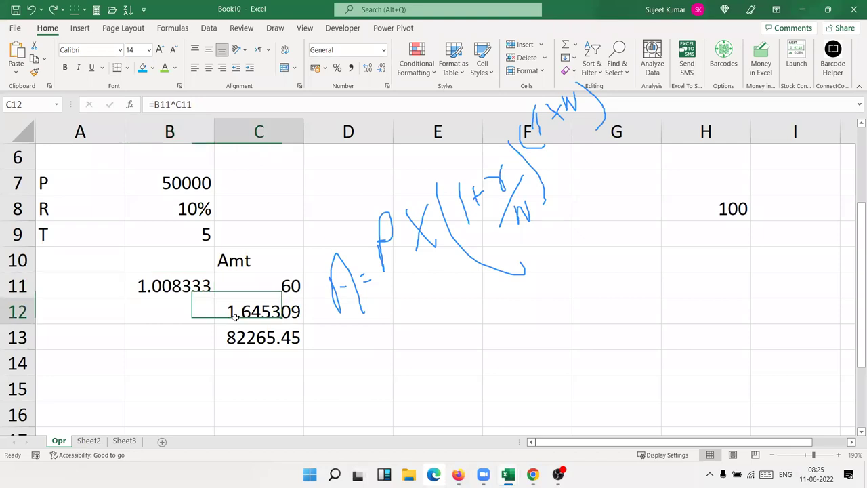
pyautogui.click(236, 316)
pyautogui.doubleClick(236, 316)
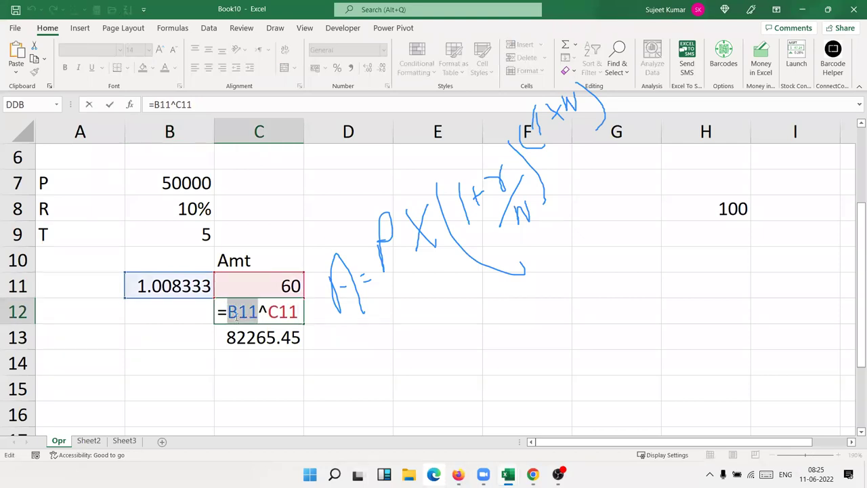
pyautogui.write('()')
pyautogui.click(234, 313)
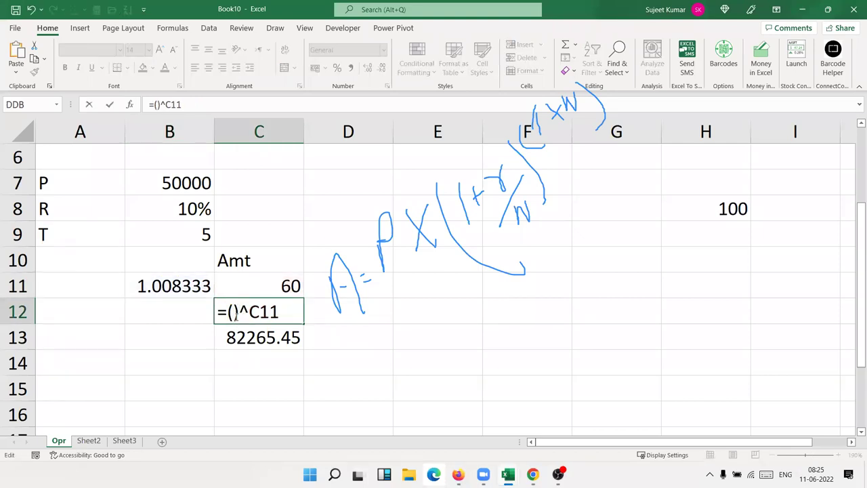
pyautogui.write('1+(B8/12)')
pyautogui.press('Return')
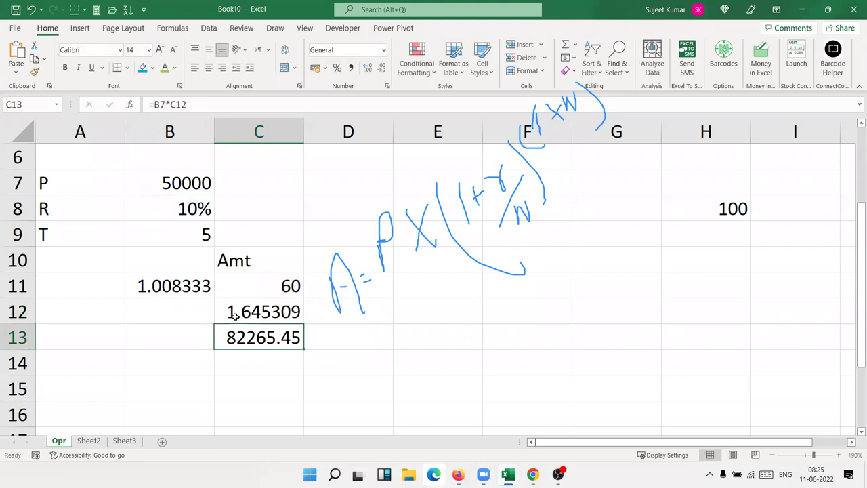
pyautogui.press('Up')
pyautogui.press('Up')
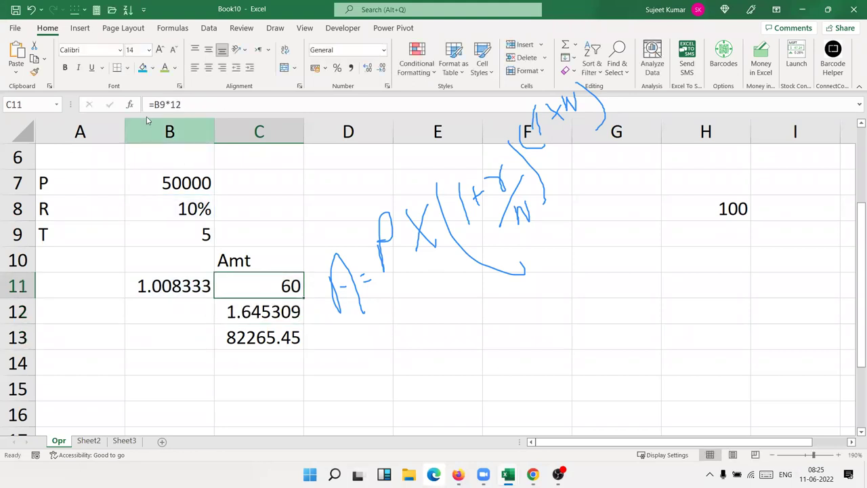
# Replace the C11 reference in C12's formula with (B9*12).
pyautogui.moveTo(155, 104); pyautogui.dragTo(195, 105)
pyautogui.click(109, 105)
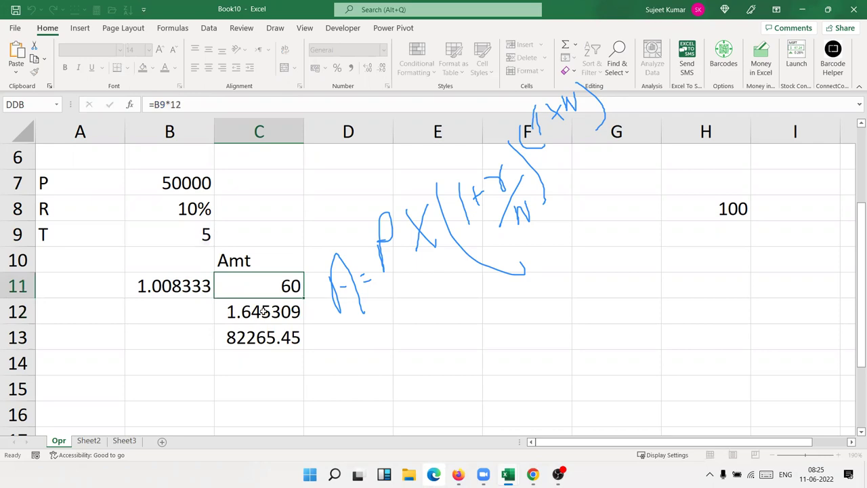
pyautogui.doubleClick(259, 312)
pyautogui.doubleClick(332, 313)
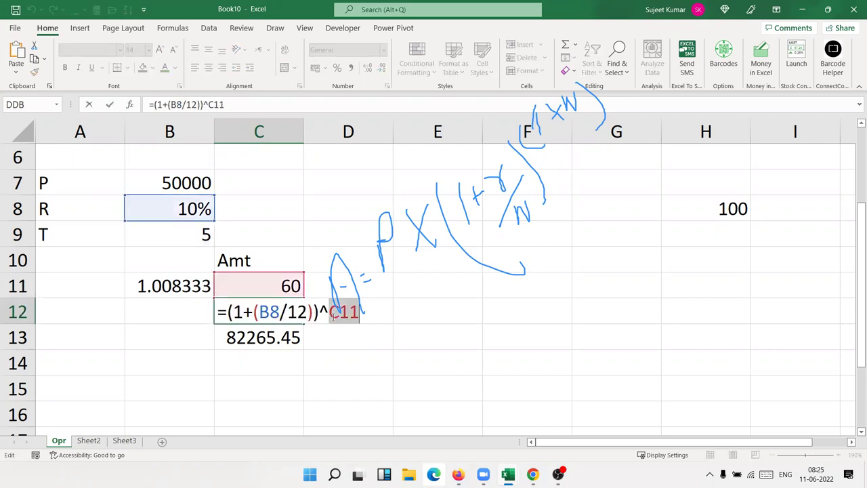
pyautogui.write('(B9*12')
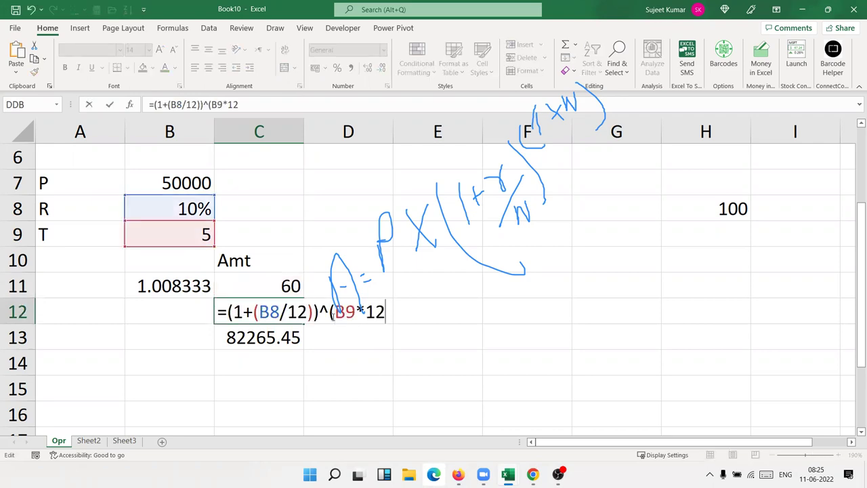
pyautogui.write(')')
pyautogui.press('Return')
pyautogui.press('Up')
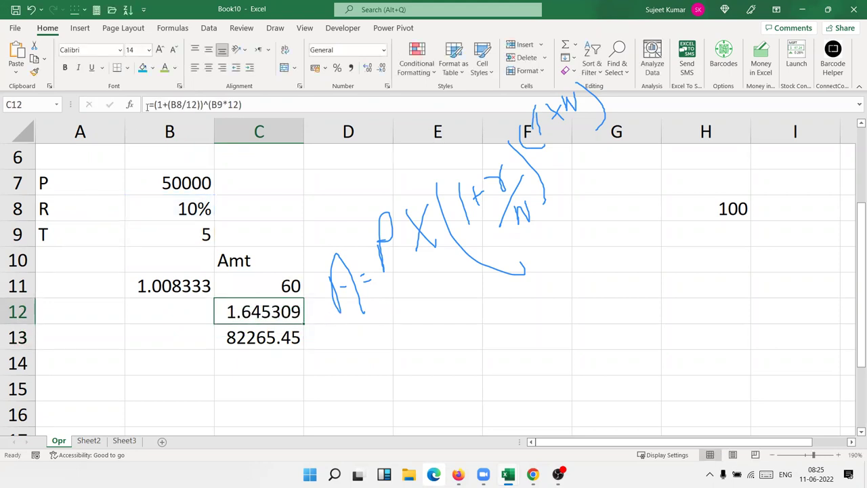
pyautogui.click(152, 105)
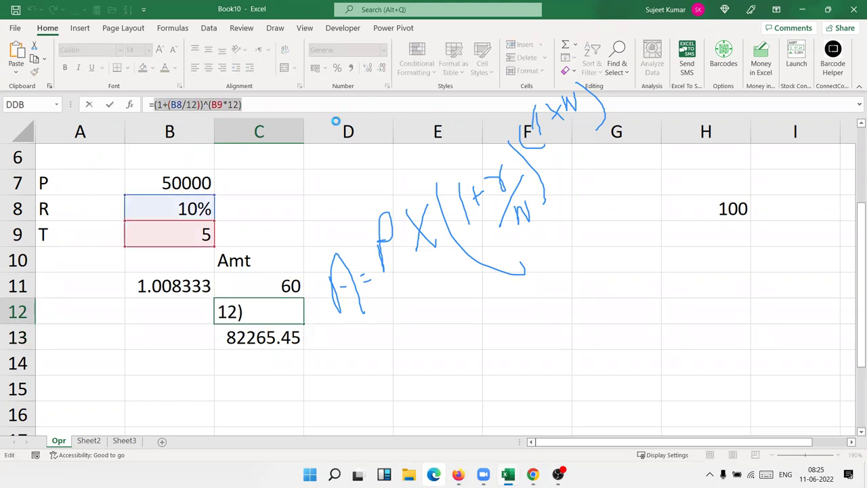
pyautogui.press('Escape')
# Make C13 read =B7*((1+(B8/12))^(B9*12)), still returning 82265.45.
pyautogui.click(243, 336)
pyautogui.doubleClick(244, 337)
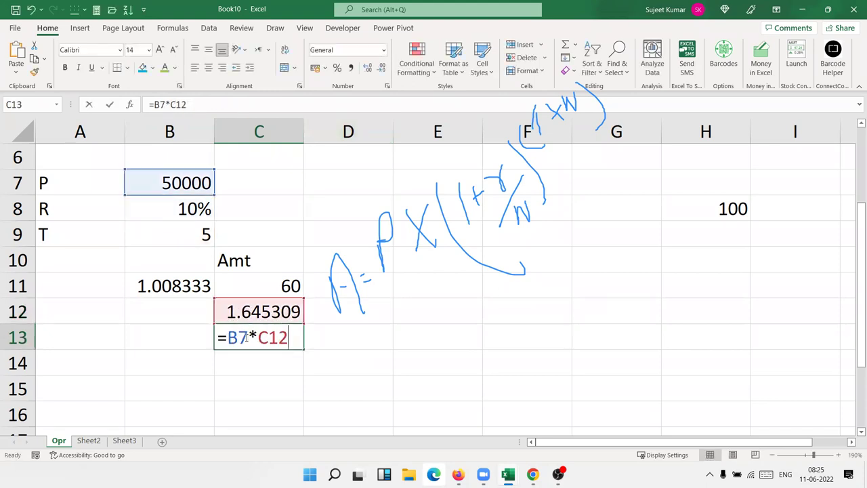
pyautogui.doubleClick(273, 339)
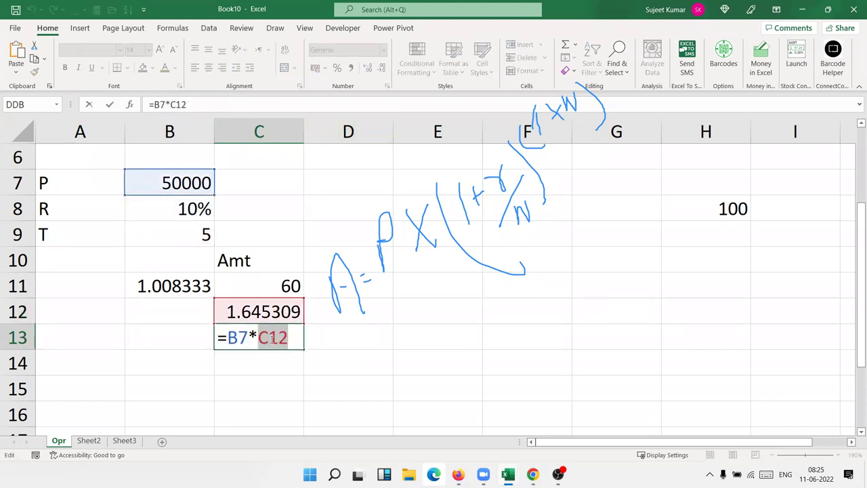
pyautogui.write('((1+(B8/12))^(B9*12)')
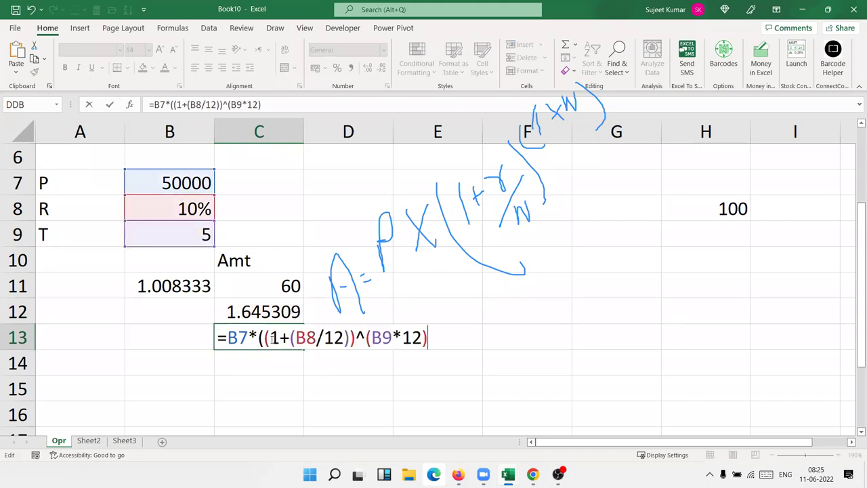
pyautogui.press('Return')
pyautogui.click(270, 340)
# Delete the helper values in B11:C12 and paste a copy of C13's formula into D10.
pyautogui.moveTo(264, 312); pyautogui.dragTo(170, 286)
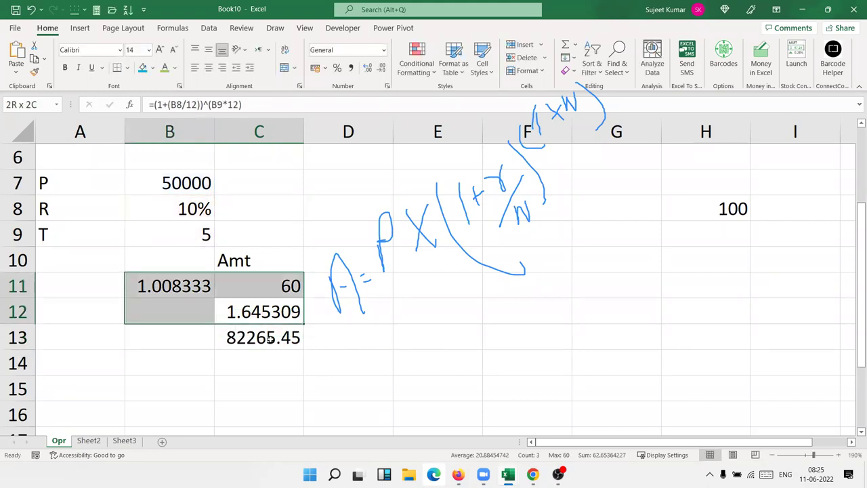
pyautogui.press('Delete')
pyautogui.click(269, 341)
pyautogui.hotkey('ctrl', 'c')
pyautogui.press('Up')
pyautogui.press('Up')
pyautogui.press('Up')
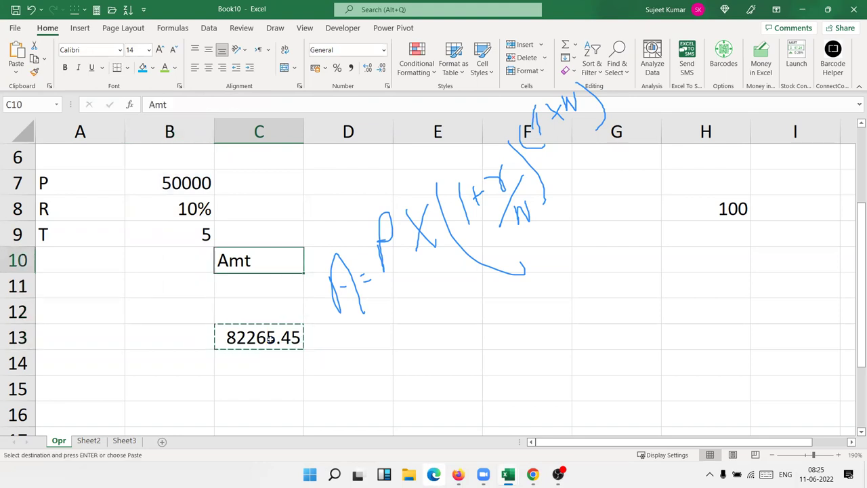
pyautogui.press('Right')
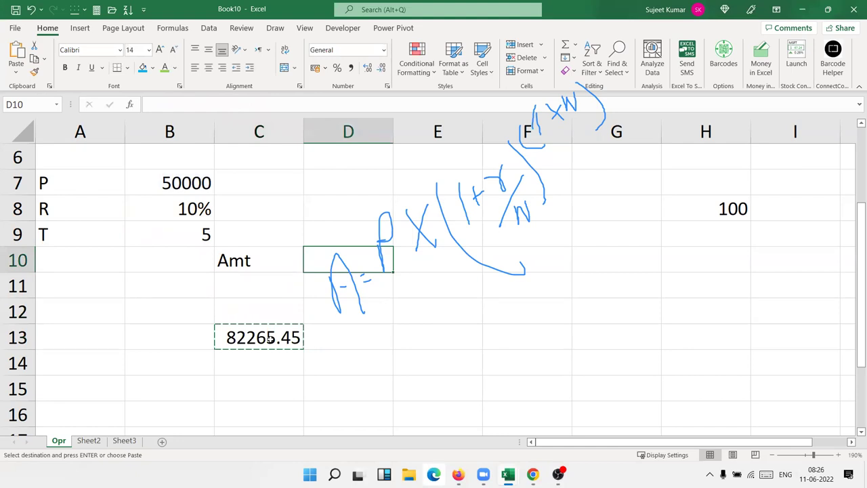
pyautogui.hotkey('ctrl', 'v')
pyautogui.press('Escape')
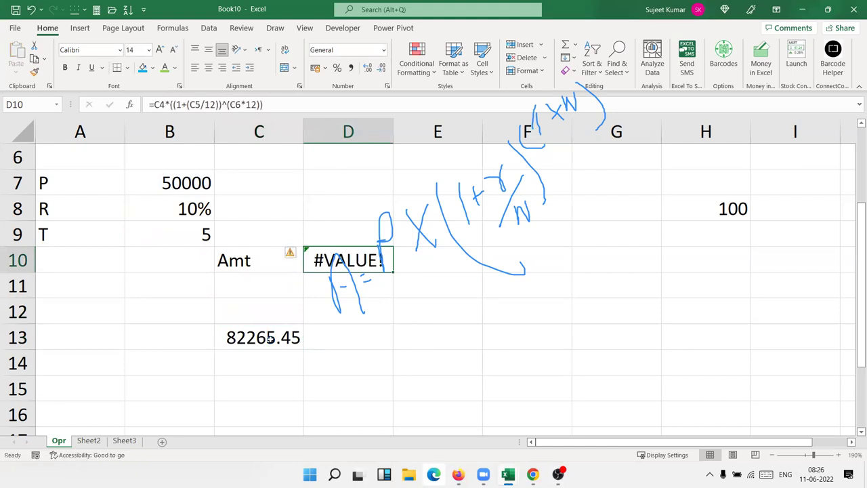
# Cut C13's amount formula into D10, replacing the #VALUE! error with 82265.45.
pyautogui.click(229, 337)
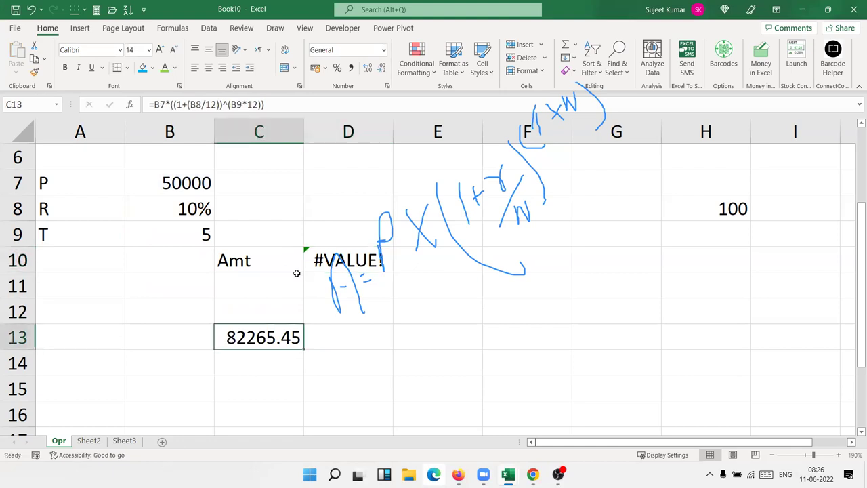
pyautogui.click(308, 261)
pyautogui.click(245, 342)
pyautogui.hotkey('ctrl', 'x')
pyautogui.click(317, 263)
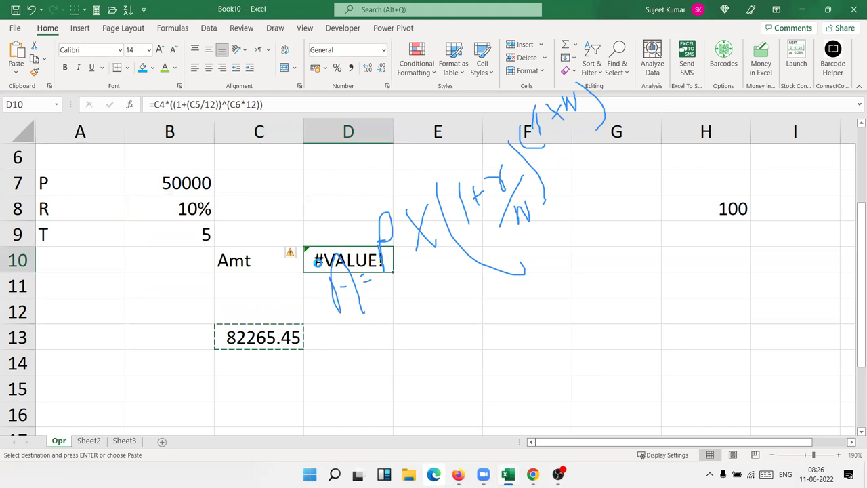
pyautogui.hotkey('ctrl', 'v')
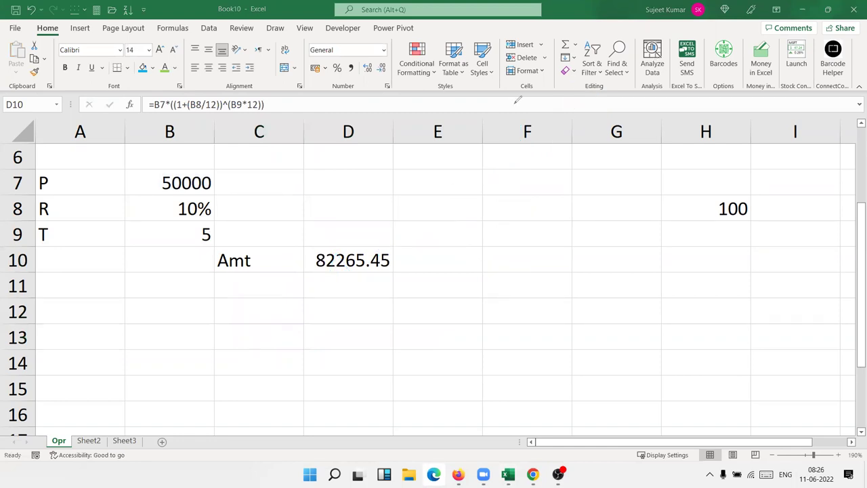
pyautogui.click(376, 261)
# Clear the 100 example result from H8.
pyautogui.scroll(2, 376, 258)
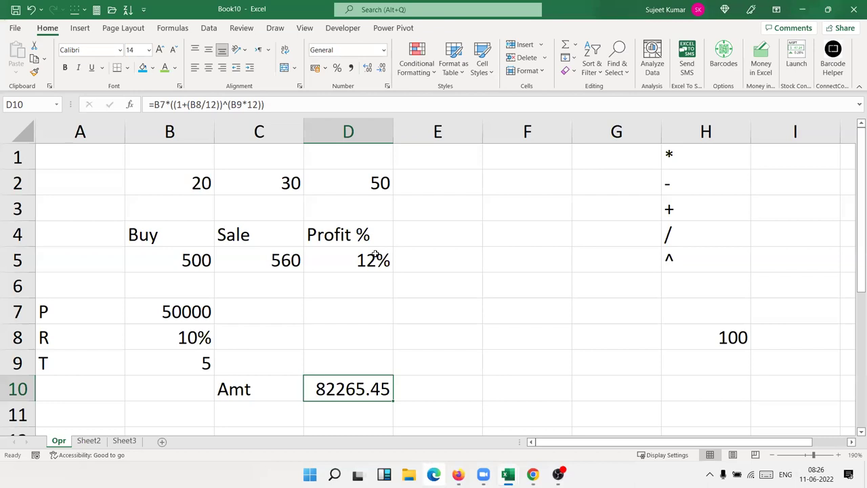
pyautogui.moveTo(668, 256); pyautogui.dragTo(669, 156)
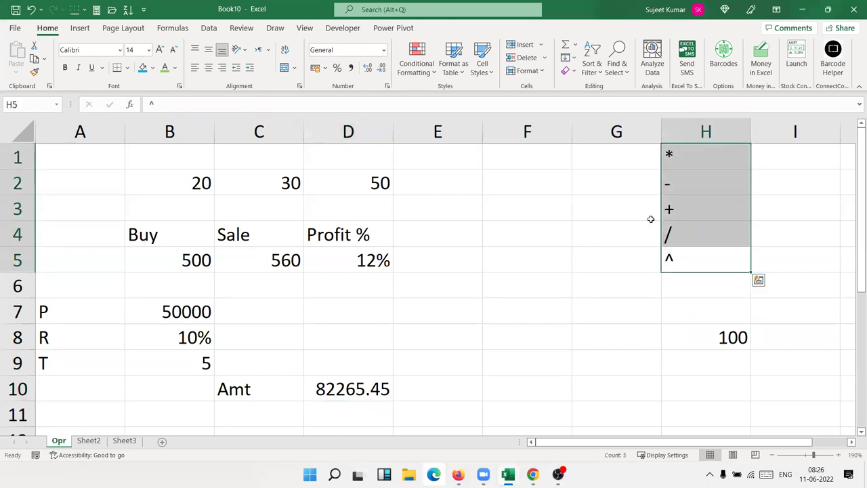
pyautogui.click(736, 340)
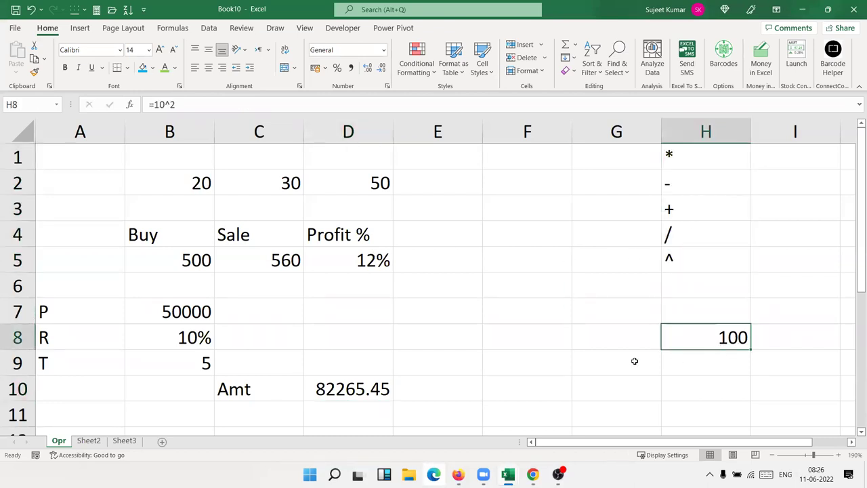
pyautogui.press('Delete')
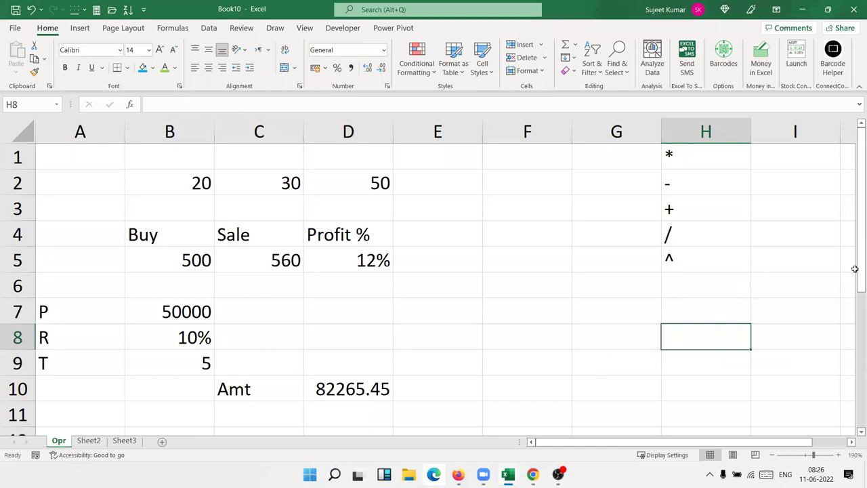
pyautogui.moveTo(854, 270); pyautogui.dragTo(859, 319)
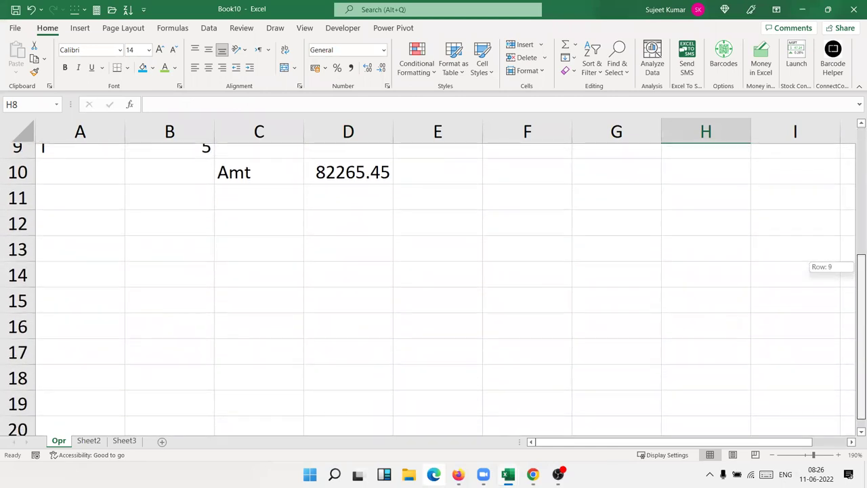
pyautogui.moveTo(859, 266); pyautogui.dragTo(792, 416)
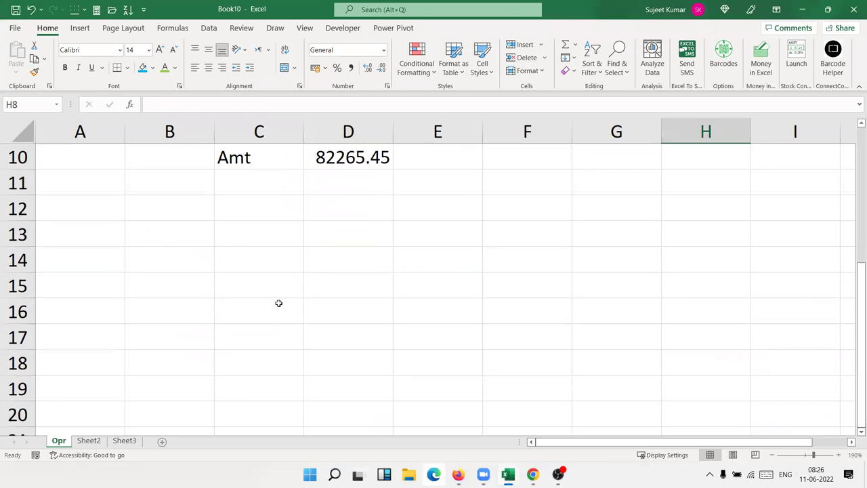
pyautogui.scroll(3, 282, 302)
pyautogui.scroll(-3, 282, 303)
pyautogui.scroll(2, 287, 303)
pyautogui.scroll(1, 298, 298)
pyautogui.scroll(-3, 305, 299)
# Enter =, >, <, >=, <=, <> one per cell in G11:G16, then select the list.
pyautogui.click(627, 164)
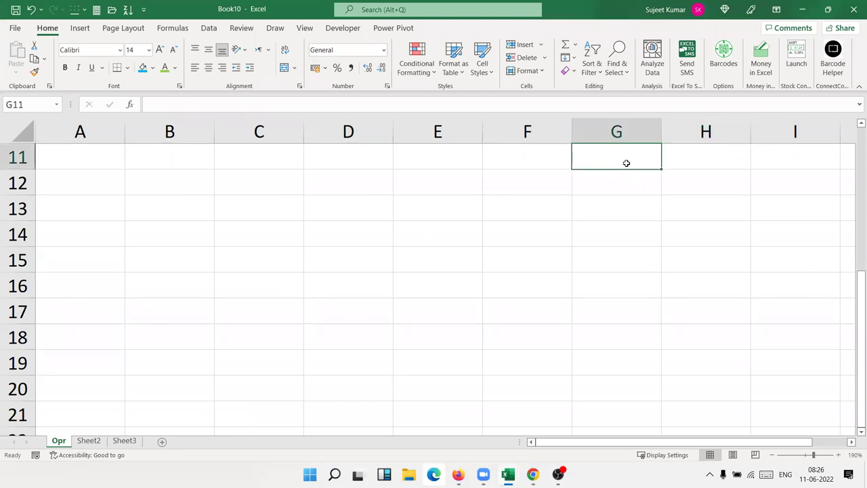
pyautogui.write('=')
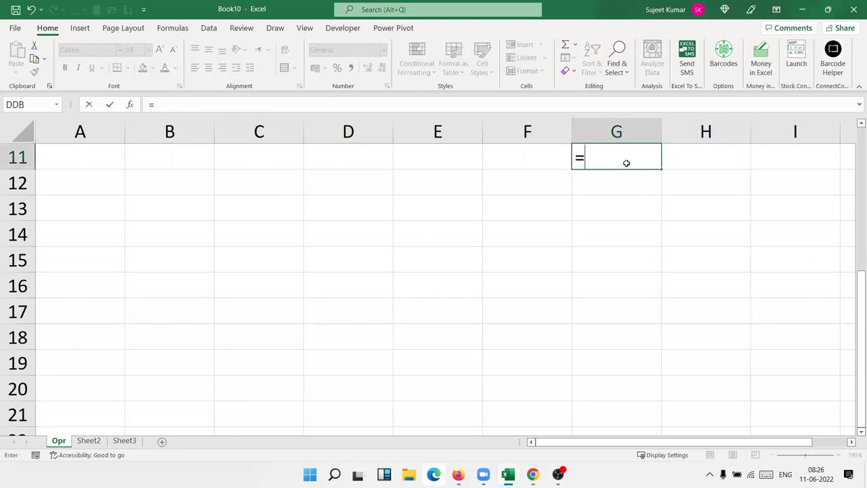
pyautogui.press('Return')
pyautogui.write('>')
pyautogui.press('Return')
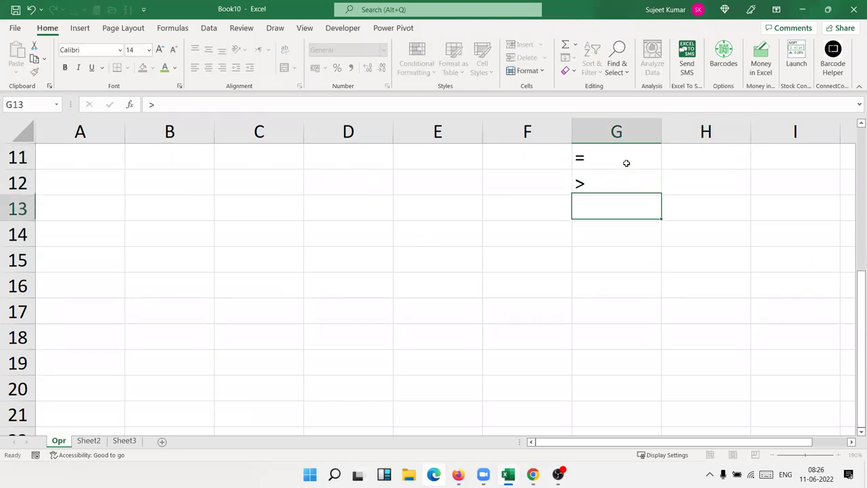
pyautogui.write('<')
pyautogui.press('Return')
pyautogui.write('>')
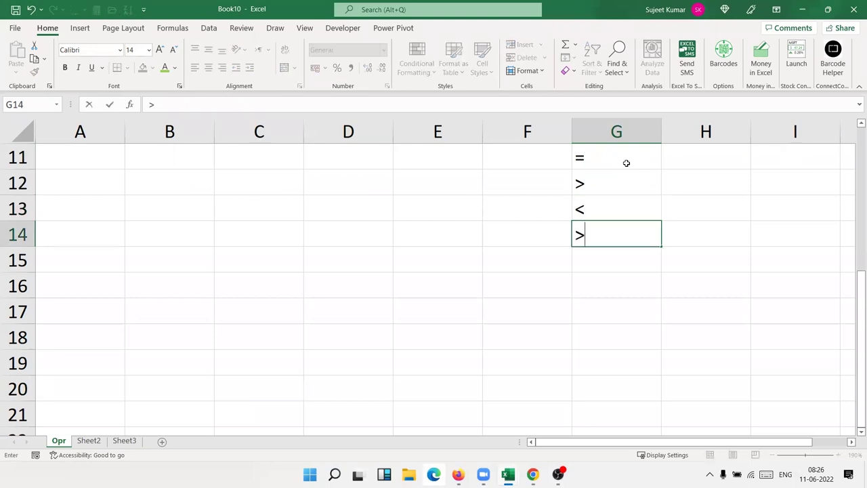
pyautogui.write('=')
pyautogui.press('Return')
pyautogui.write('<=')
pyautogui.press('Return')
pyautogui.write('<>.')
pyautogui.press('BackSpace')
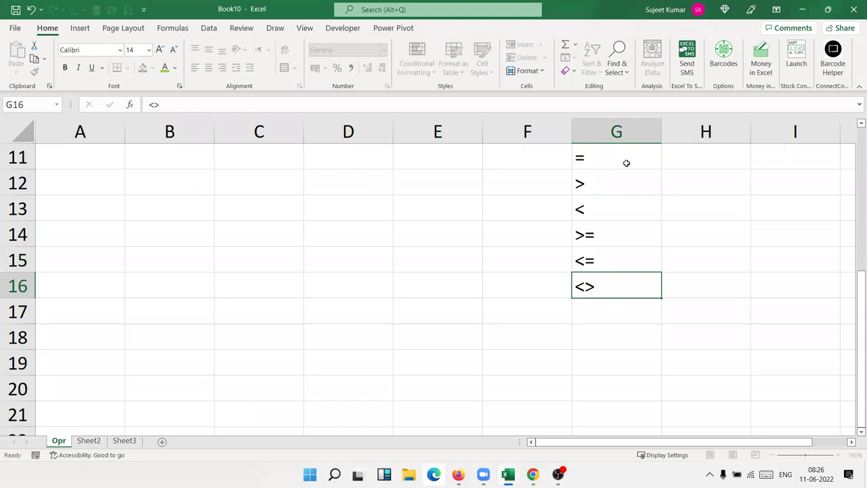
pyautogui.press('Return')
pyautogui.moveTo(614, 282); pyautogui.dragTo(617, 160)
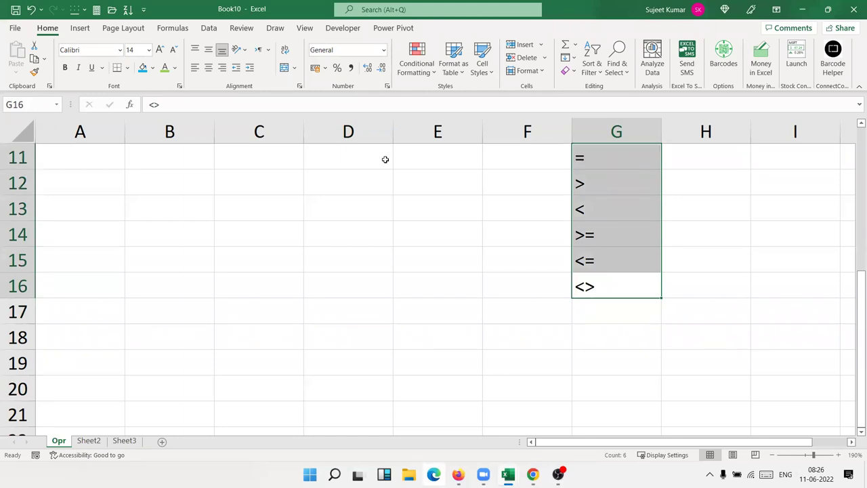
# Type the Sales heading in A12 with 85, 25, 62, 36 and 85 below it.
pyautogui.click(91, 175)
pyautogui.write('Sal')
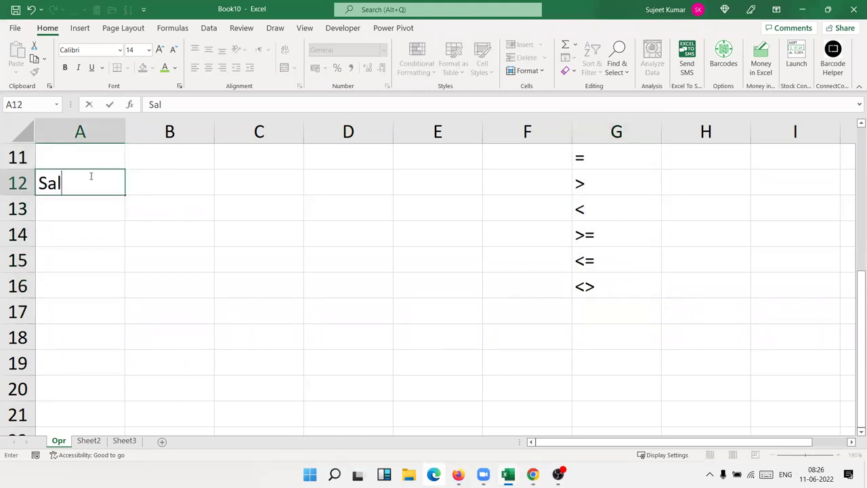
pyautogui.write('es')
pyautogui.press('Return')
pyautogui.write('85')
pyautogui.press('Return')
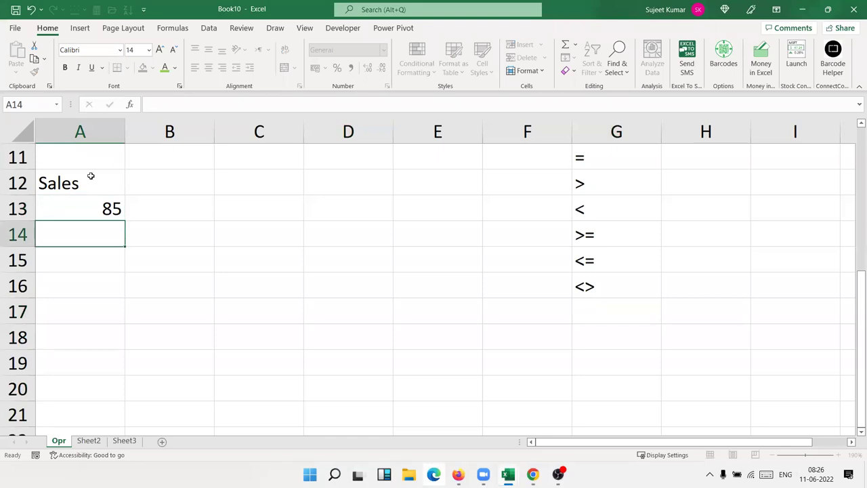
pyautogui.write('25')
pyautogui.press('Return')
pyautogui.write('62')
pyautogui.press('Return')
pyautogui.write('36')
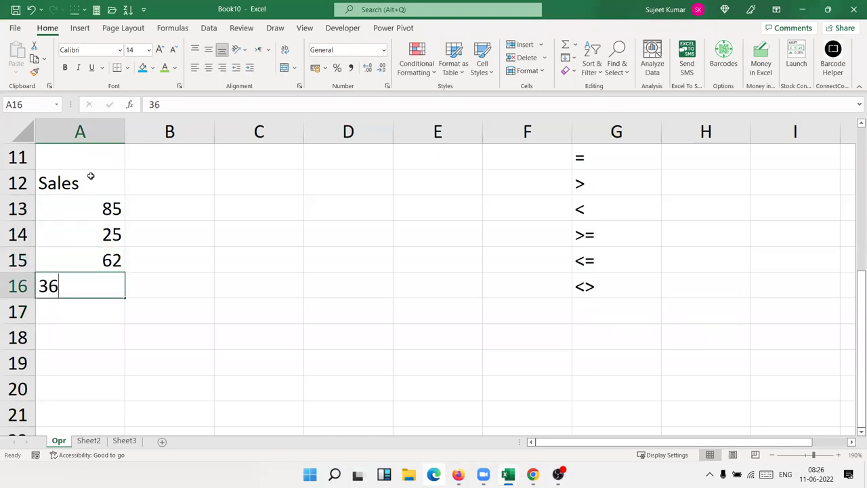
pyautogui.press('Return')
pyautogui.write('85')
pyautogui.press('Return')
# Add 36 (fixing a 369 typo), 85 and 12 in A18:A20, then select B13.
pyautogui.write('369')
pyautogui.press('Return')
pyautogui.press('Up')
pyautogui.press('F2')
pyautogui.press('BackSpace')
pyautogui.press('BackSpace')
pyautogui.write('6')
pyautogui.hotkey('ctrl', 'Return')
pyautogui.press('Return')
pyautogui.write('8')
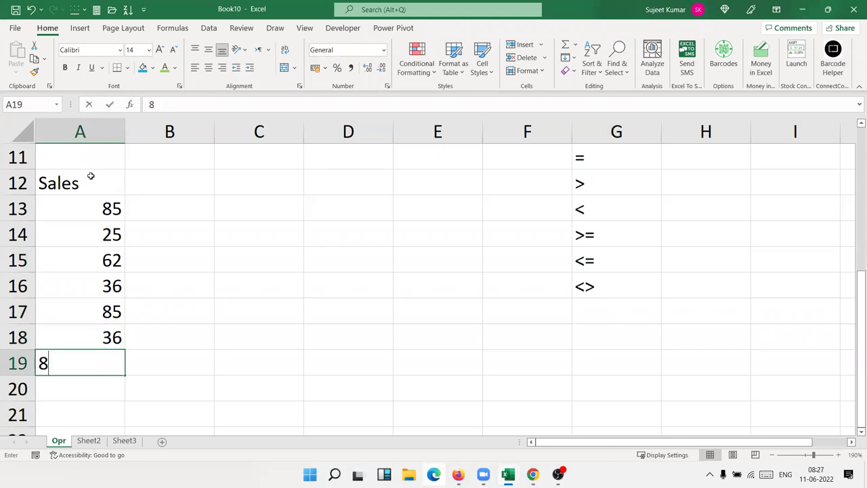
pyautogui.write('5')
pyautogui.press('Return')
pyautogui.write('12')
pyautogui.press('Return')
pyautogui.click(90, 176)
pyautogui.rightClick(91, 176)
pyautogui.press('Escape')
pyautogui.moveTo(99, 194); pyautogui.dragTo(166, 213)
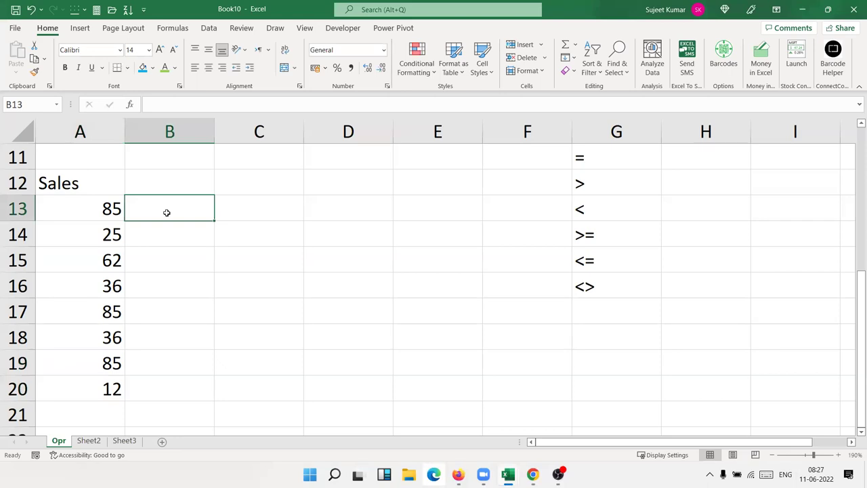
# Enter =A13>50 in B13 and fill it down to B20, giving TRUE for 85 and 62.
pyautogui.write('=if')
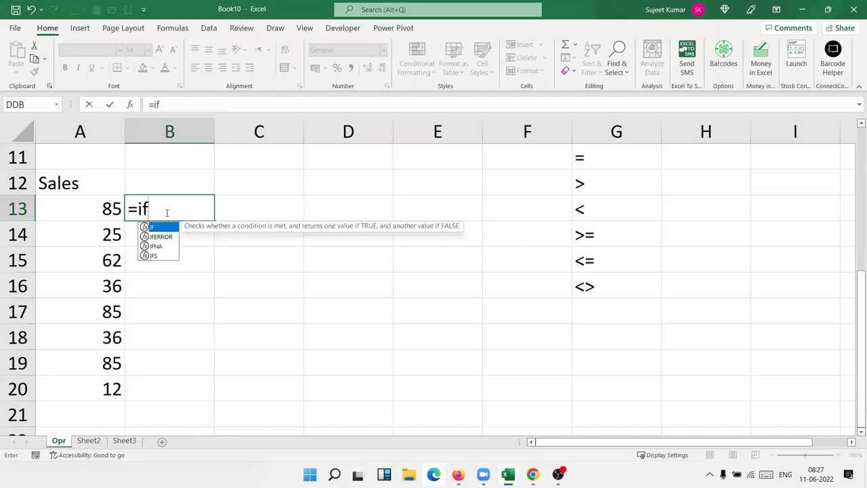
pyautogui.press('BackSpace')
pyautogui.press('BackSpace')
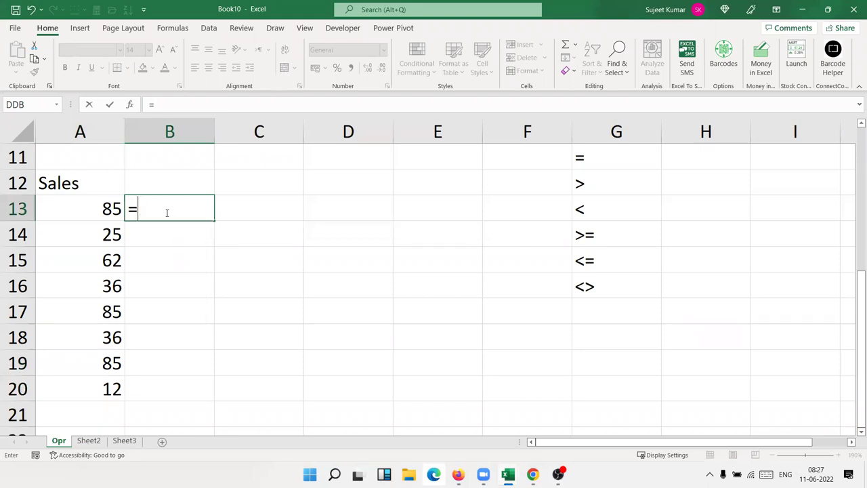
pyautogui.click(88, 208)
pyautogui.write('>50')
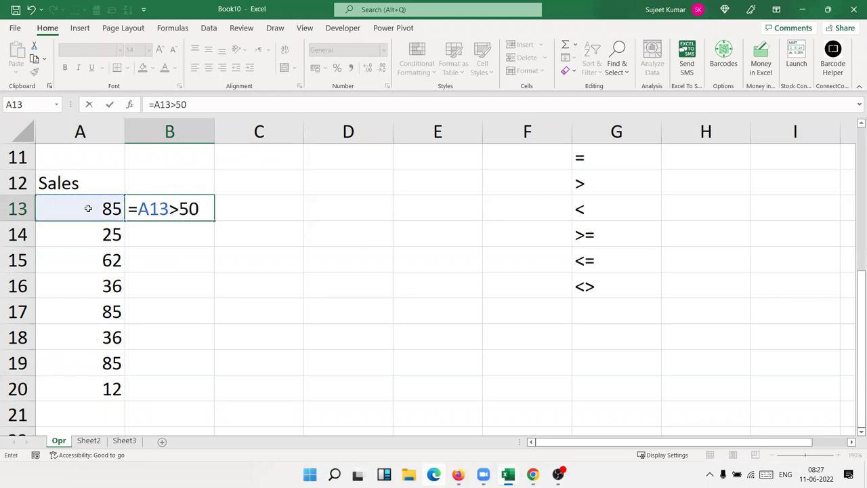
pyautogui.press('Return')
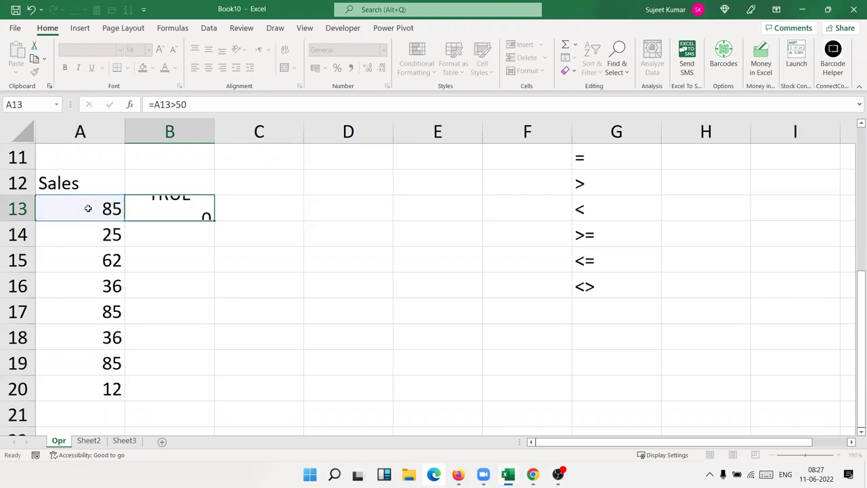
pyautogui.click(143, 205)
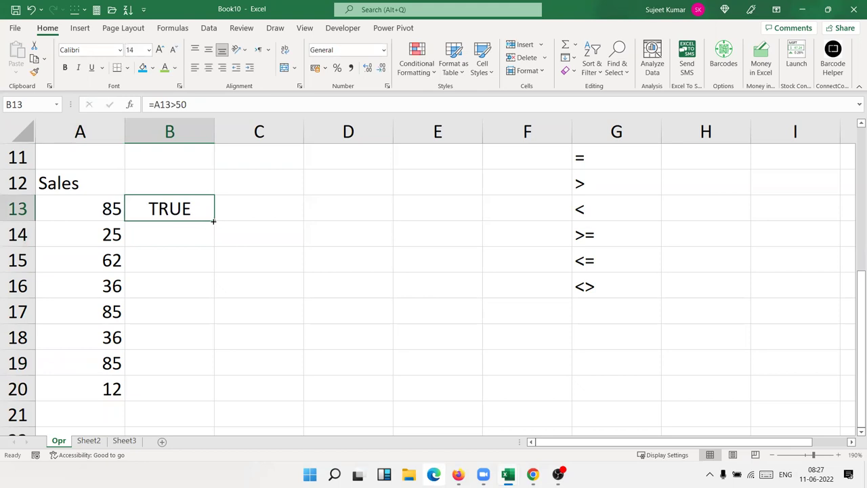
pyautogui.doubleClick(214, 221)
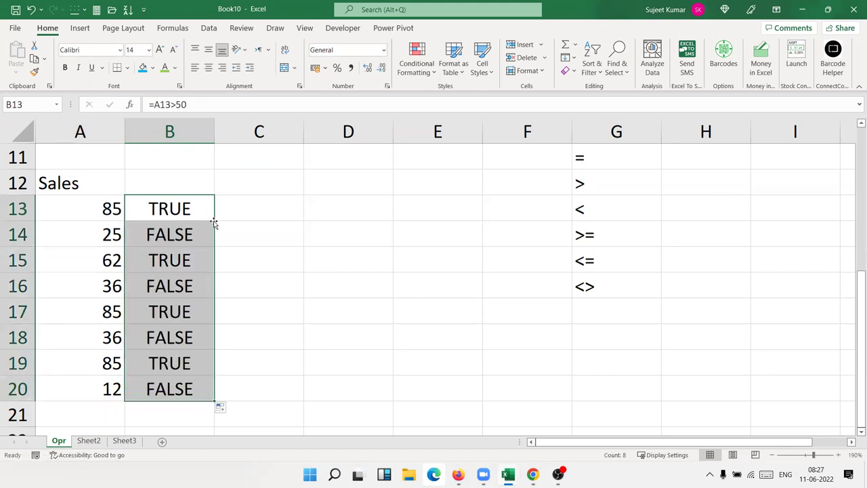
pyautogui.click(207, 214)
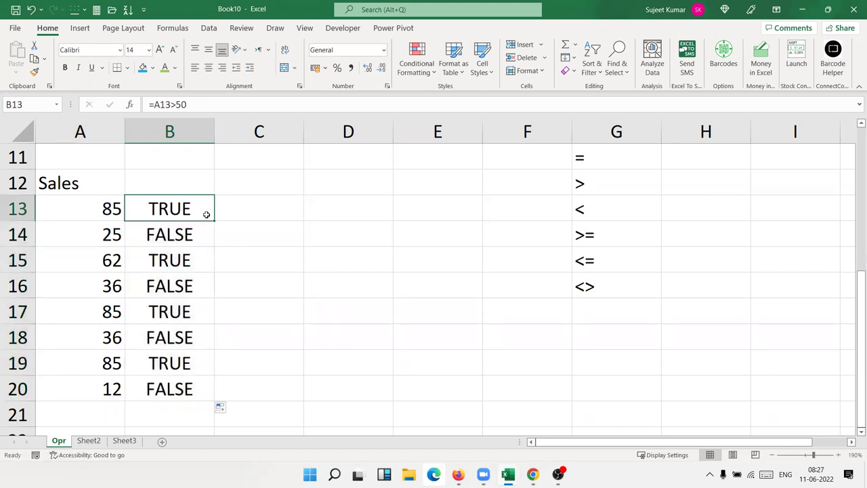
# Start wrapping the B13 comparison in IF, then cancel the mistaken TRUE edit.
pyautogui.doubleClick(146, 206)
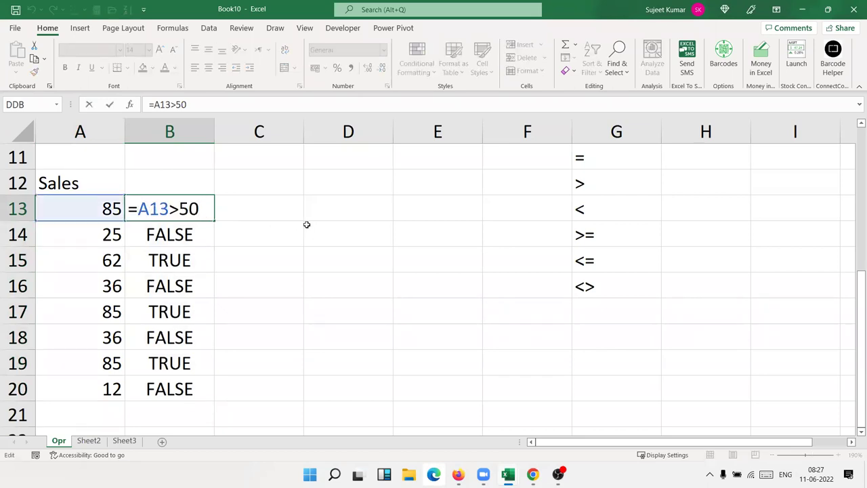
pyautogui.write('if')
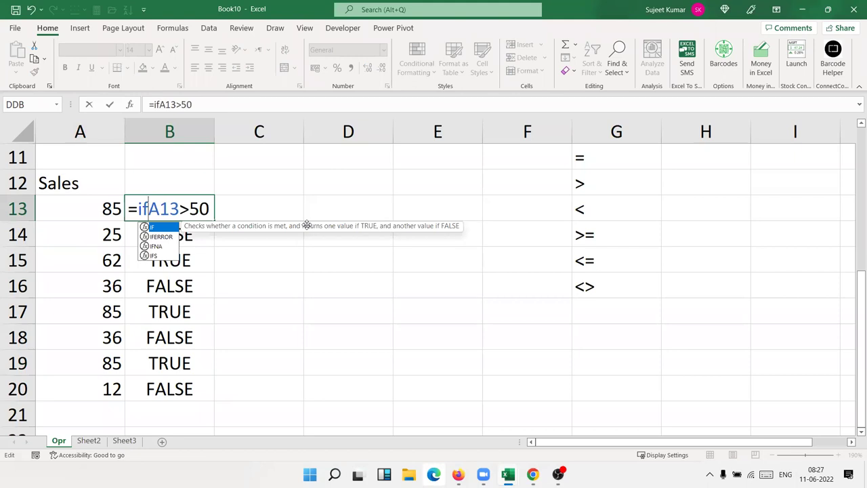
pyautogui.press('Tab')
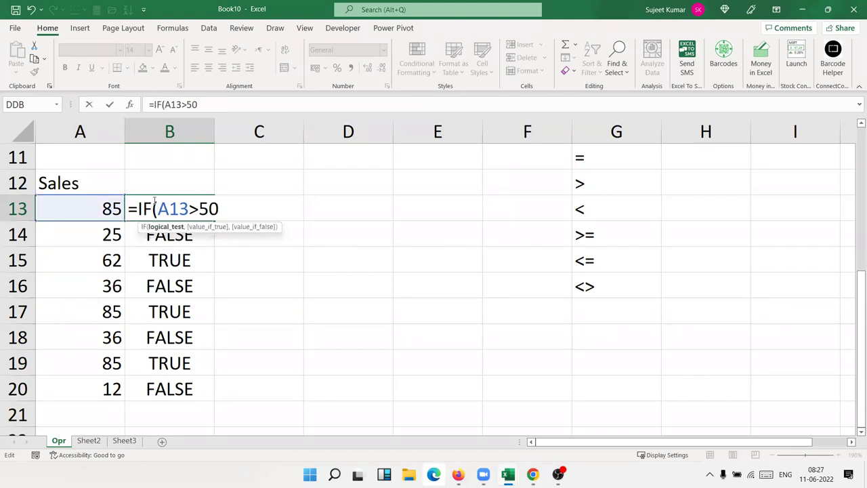
pyautogui.moveTo(156, 204); pyautogui.dragTo(221, 202)
pyautogui.write('ture')
pyautogui.press('BackSpace')
pyautogui.press('BackSpace')
pyautogui.press('BackSpace')
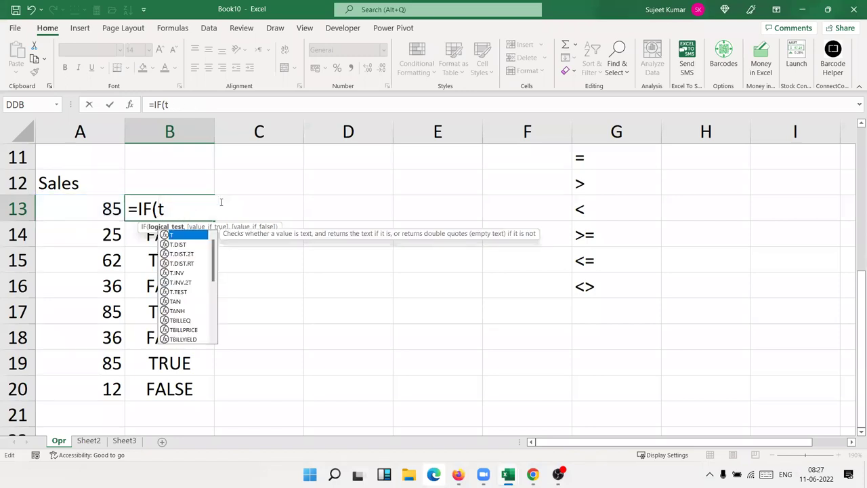
pyautogui.write('ru')
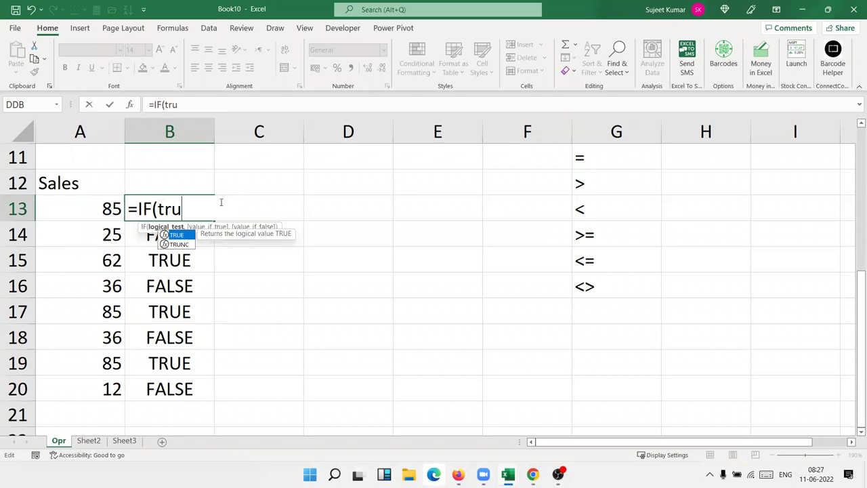
pyautogui.press('Tab')
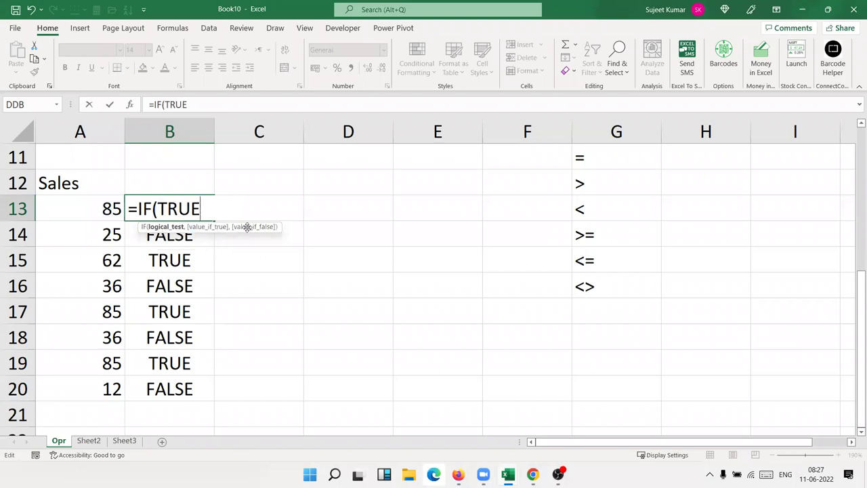
pyautogui.press('Escape')
# Rewrite B13 as =IF(A13>50,"OK","Pending"), correcting the misspelled Pending.
pyautogui.doubleClick(187, 209)
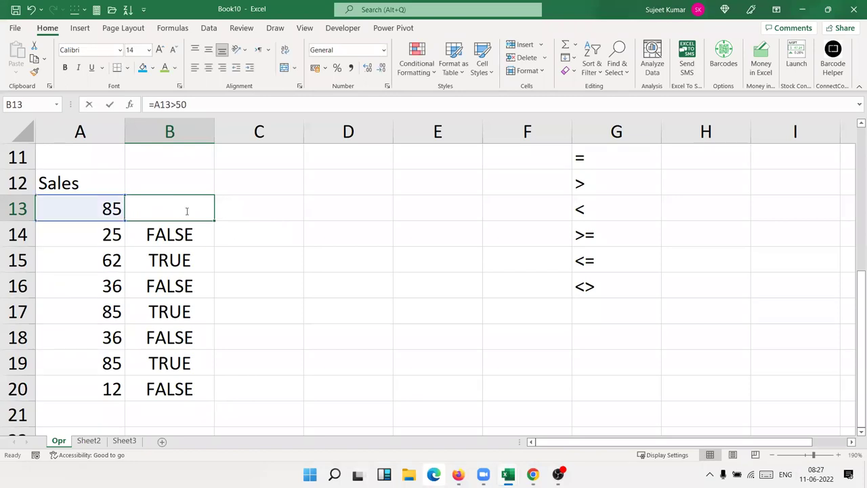
pyautogui.click(138, 208)
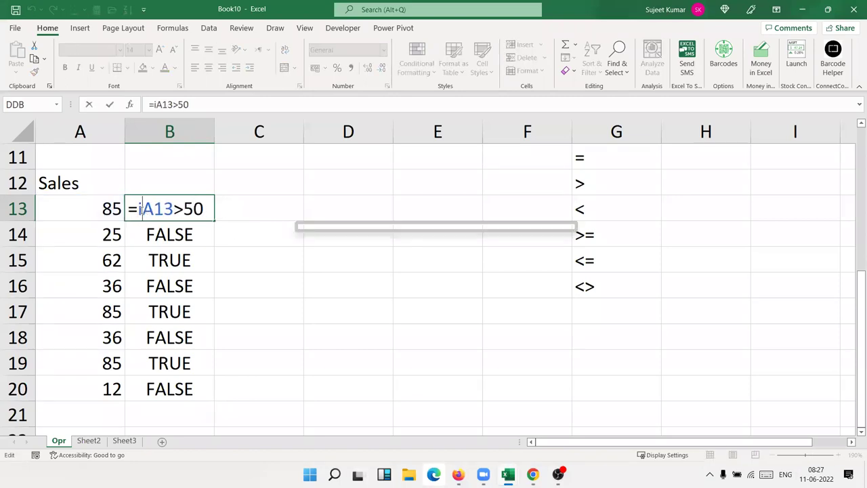
pyautogui.write('i')
pyautogui.press('Tab')
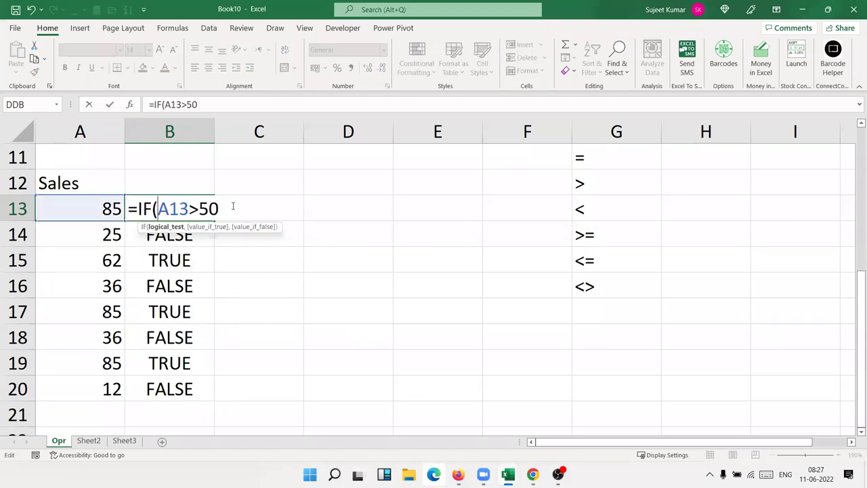
pyautogui.write(',"OK","Pedind')
pyautogui.press('BackSpace')
pyautogui.press('BackSpace')
pyautogui.press('BackSpace')
pyautogui.write('in')
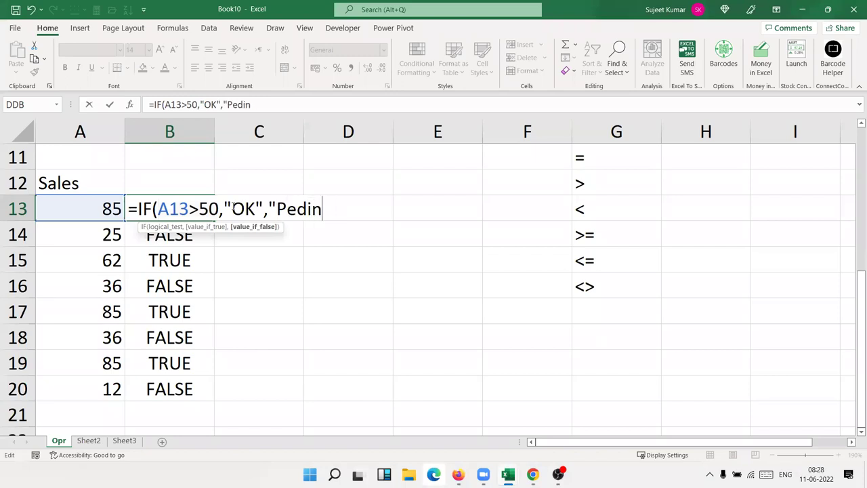
pyautogui.press('BackSpace')
pyautogui.press('BackSpace')
pyautogui.press('BackSpace')
pyautogui.write('nding"')
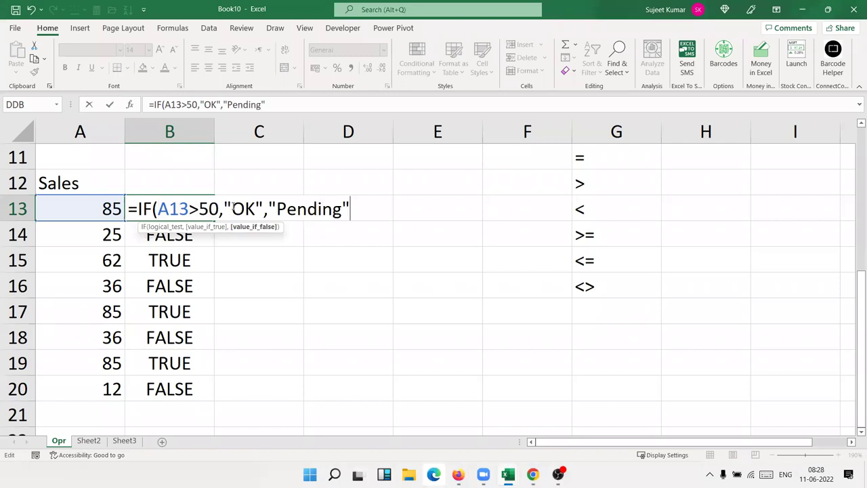
pyautogui.write(')')
# Commit the IF formula and fill it down to B20, showing OK or Pending.
pyautogui.moveTo(158, 209); pyautogui.dragTo(219, 204)
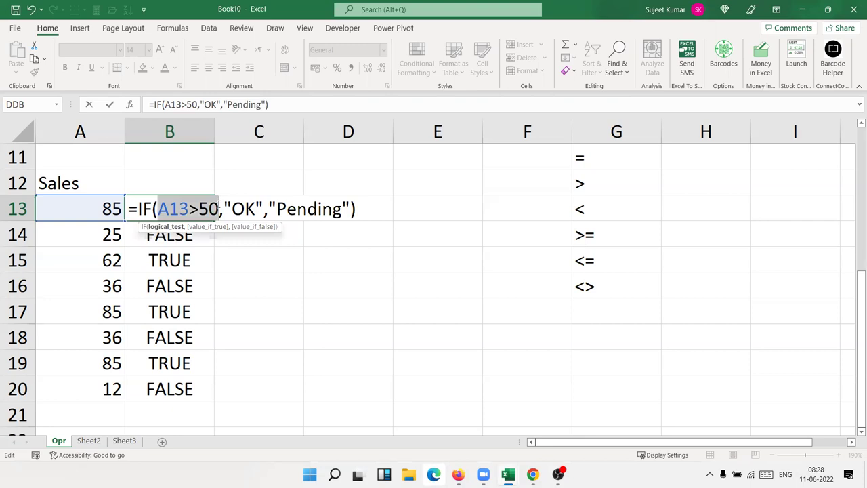
pyautogui.press('Return')
pyautogui.press('Up')
pyautogui.doubleClick(214, 218)
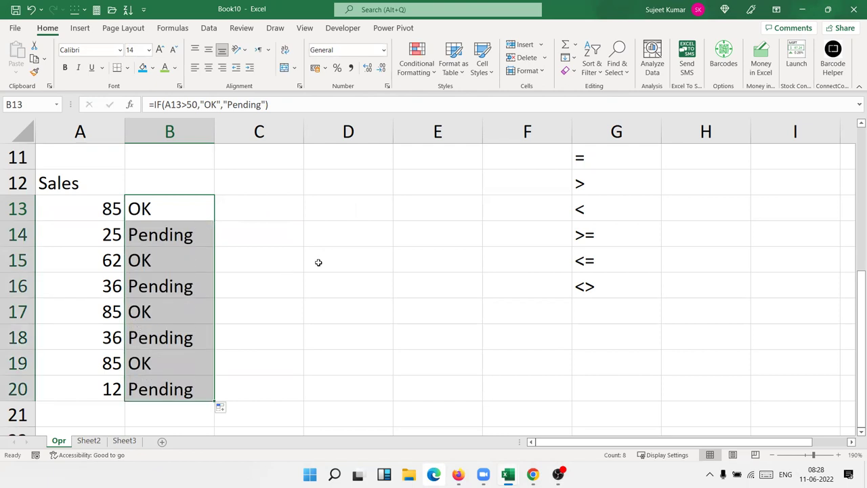
# Copy the Sales column A12:A20 and paste it into C12:C20.
pyautogui.click(99, 212)
pyautogui.press('Up')
pyautogui.hotkey('ctrl', 'shift', 'Down')
pyautogui.hotkey('ctrl', 'c')
pyautogui.press('Down')
pyautogui.press('Down')
pyautogui.press('Down')
pyautogui.press('Down')
pyautogui.press('Down')
pyautogui.press('Down')
pyautogui.press('Down')
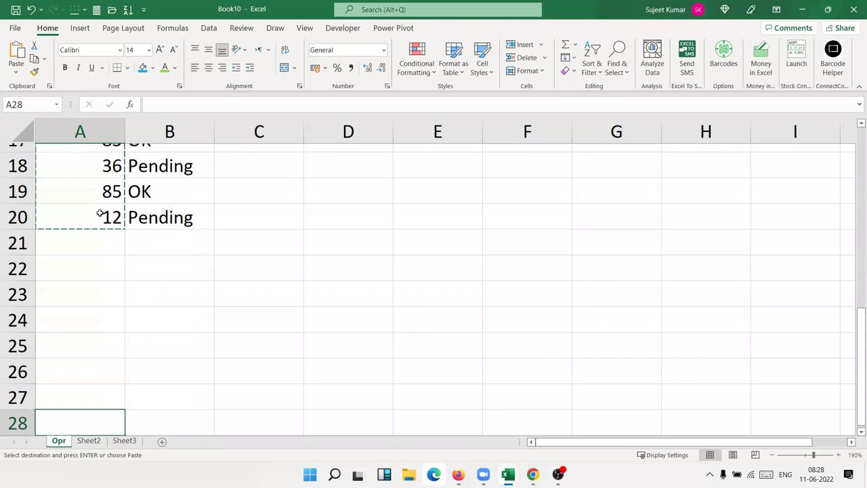
pyautogui.press('Down')
pyautogui.press('Up')
pyautogui.press('Up')
pyautogui.press('Up')
pyautogui.press('Up')
pyautogui.press('Up')
pyautogui.press('Up')
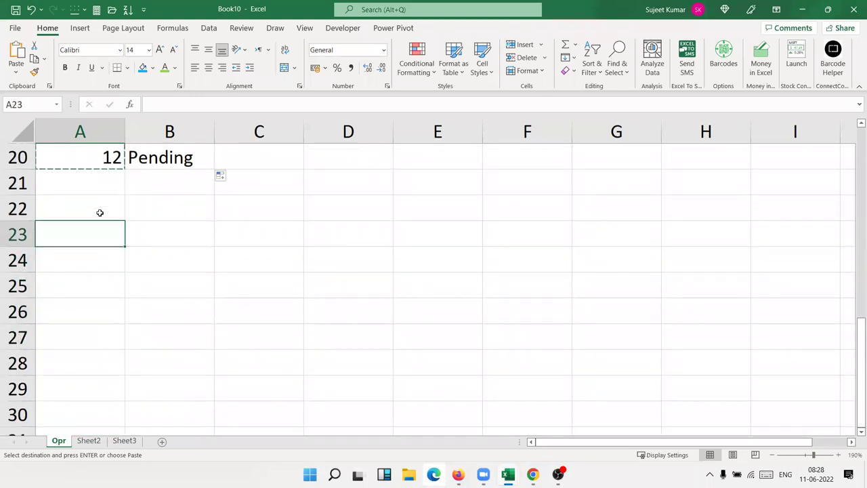
pyautogui.scroll(6, 99, 214)
pyautogui.scroll(-7, 174, 285)
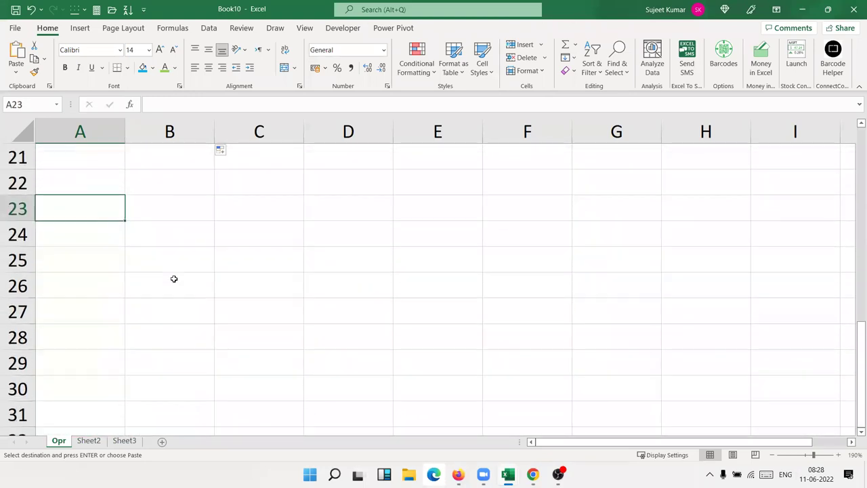
pyautogui.scroll(3, 181, 265)
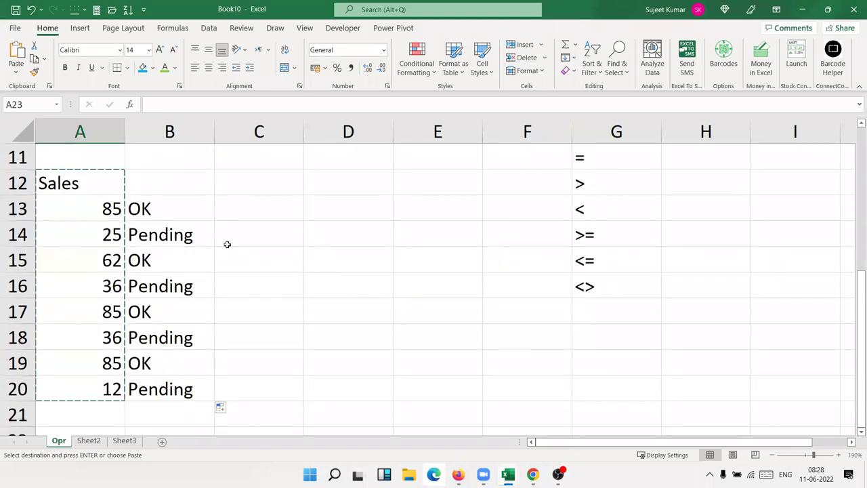
pyautogui.click(248, 183)
pyautogui.hotkey('ctrl', 'v')
pyautogui.press('Escape')
# Begin the note '40 per Qty' in E12.
pyautogui.click(343, 184)
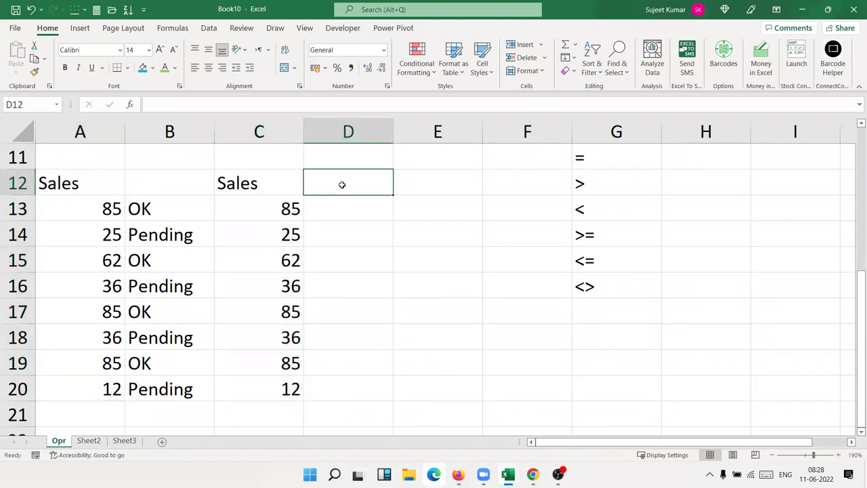
pyautogui.click(294, 210)
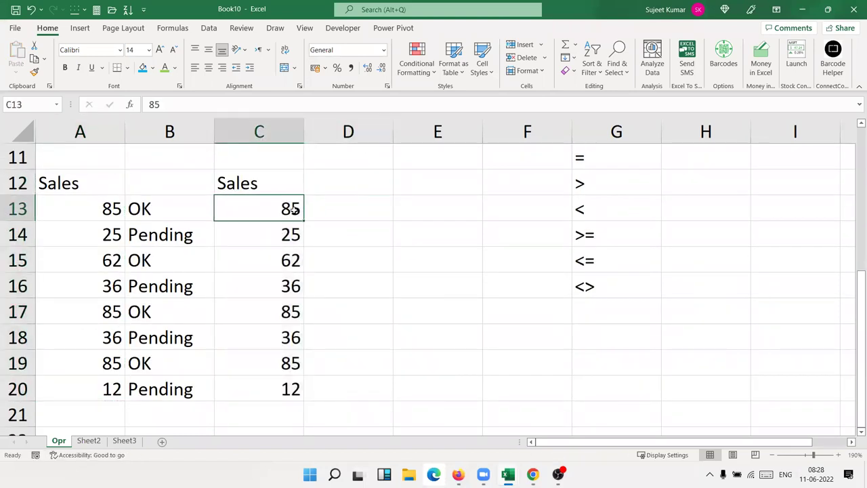
pyautogui.click(466, 186)
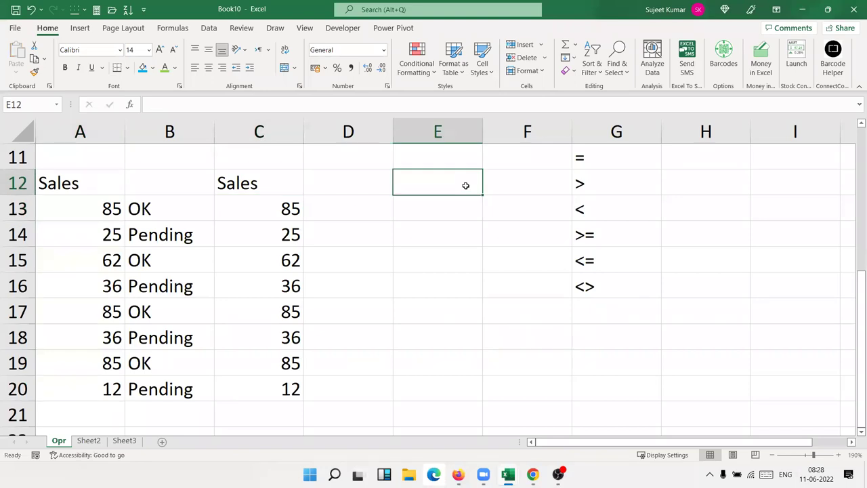
pyautogui.write('40 per Qty ')
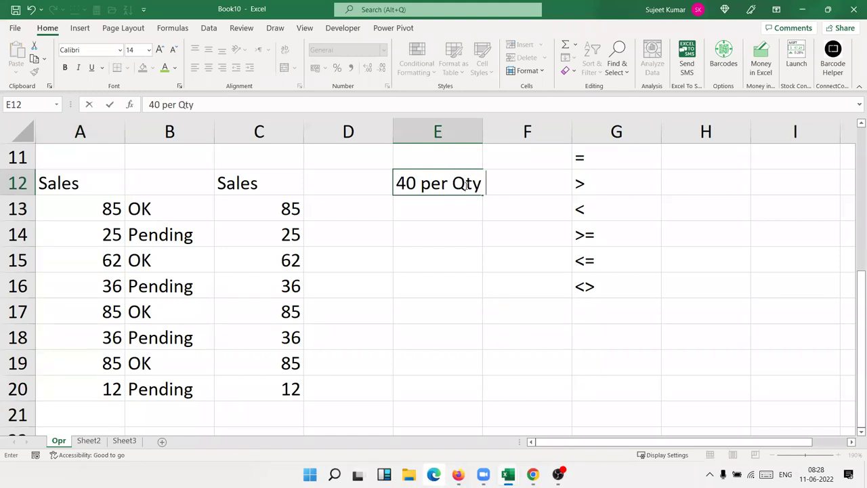
pyautogui.write('>')
pyautogui.press('BackSpace')
# Finish the E12 note as '40 per Qty if >60'.
pyautogui.write('if >60')
pyautogui.press('Return')
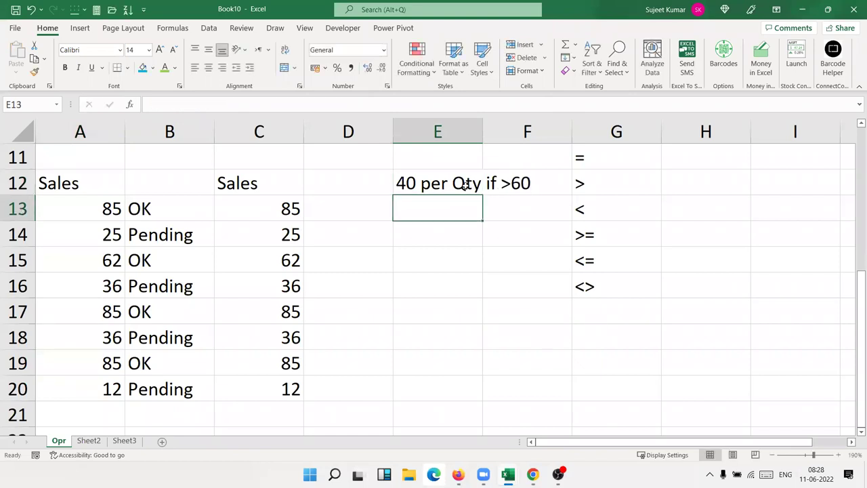
pyautogui.click(253, 188)
pyautogui.click(257, 204)
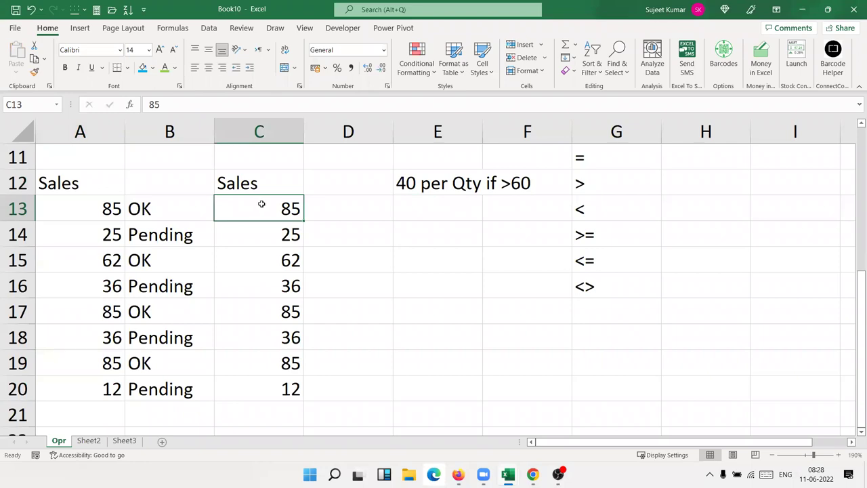
# Enter =C13*40 in D13, giving 3400.
pyautogui.click(318, 206)
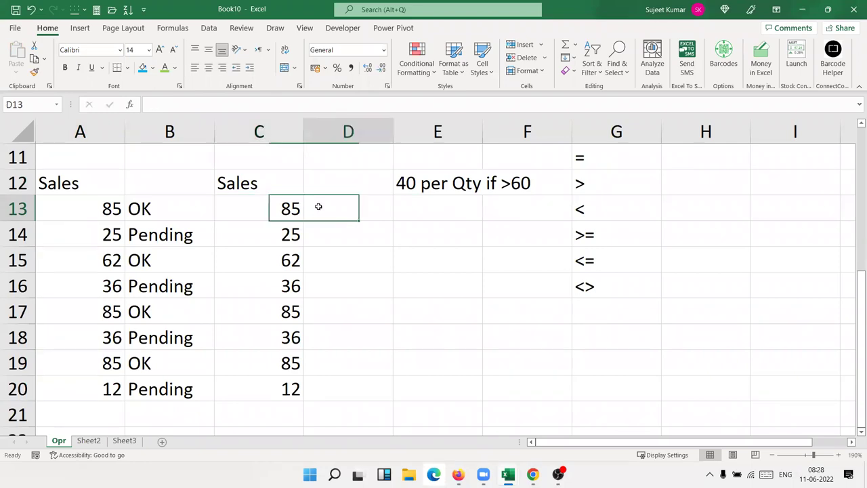
pyautogui.write('=')
pyautogui.press('Left')
pyautogui.write('*40')
pyautogui.press('Return')
pyautogui.click(319, 206)
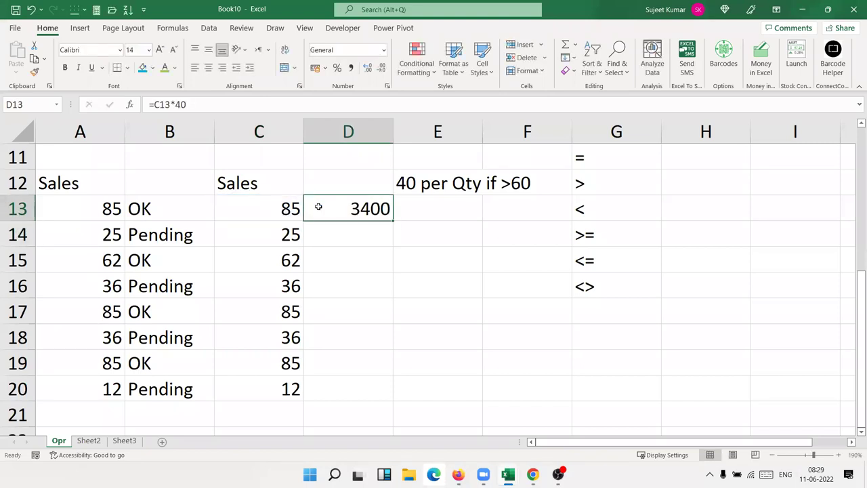
# Copy the D13 calculation into D15, D17 and D19, then select the results from D13 down.
pyautogui.hotkey('ctrl', 'c')
pyautogui.press('Down')
pyautogui.press('Down')
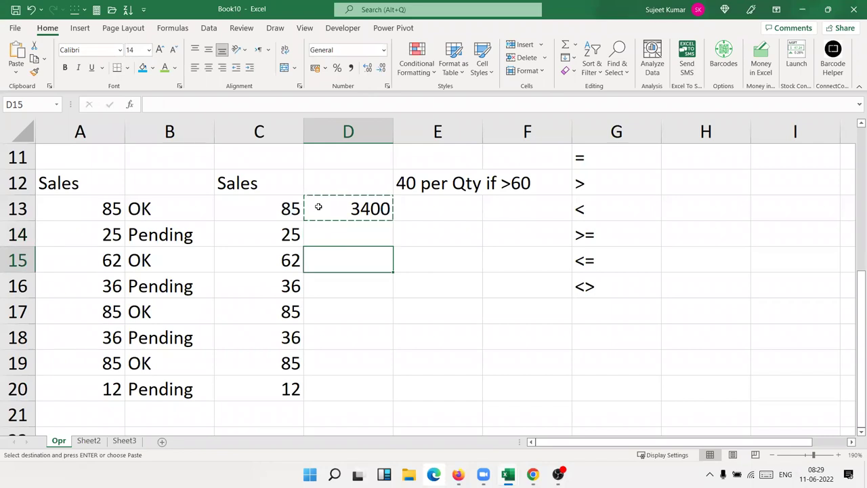
pyautogui.hotkey('ctrl', 'v')
pyautogui.press('Down')
pyautogui.press('Down')
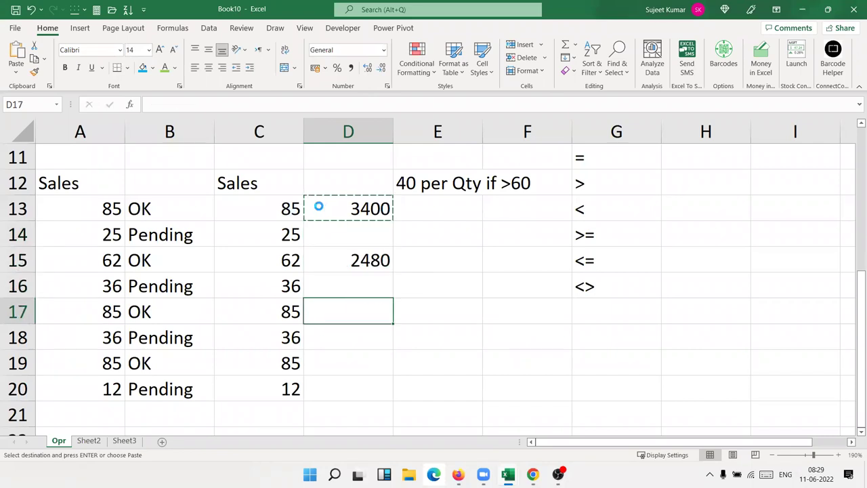
pyautogui.hotkey('ctrl', 'v')
pyautogui.press('Down')
pyautogui.press('Down')
pyautogui.press('Down')
pyautogui.press('Up')
pyautogui.hotkey('ctrl', 'v')
pyautogui.press('Escape')
pyautogui.press('Up')
pyautogui.press('Up')
pyautogui.press('Up')
pyautogui.press('Up')
pyautogui.press('Down')
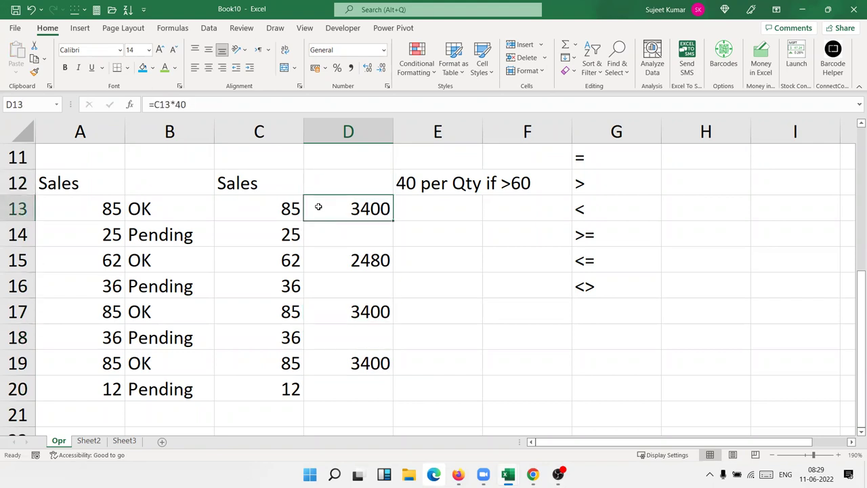
pyautogui.hotkey('shift', 'Down')
pyautogui.hotkey('shift', 'Down')
pyautogui.hotkey('shift', 'Down')
pyautogui.hotkey('shift', 'Down')
pyautogui.hotkey('shift', 'Down')
pyautogui.hotkey('shift', 'Down')
pyautogui.hotkey('shift', 'Down')
pyautogui.press('Delete')
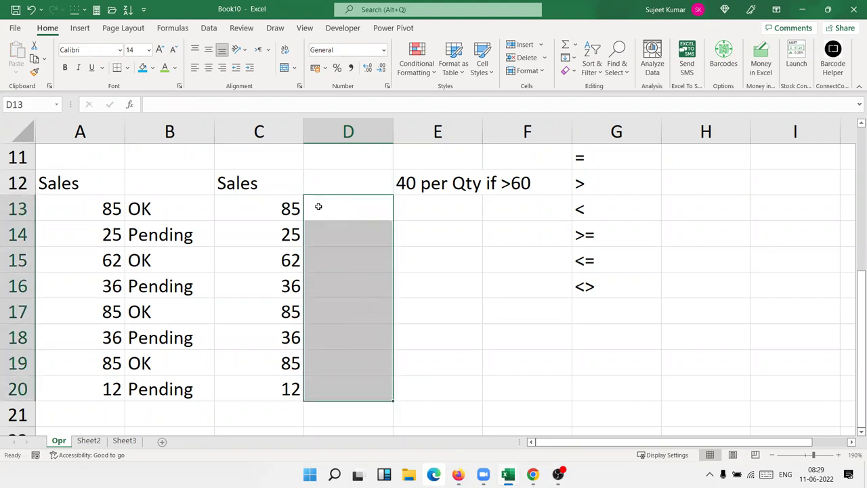
pyautogui.press('Up')
pyautogui.press('Down')
pyautogui.write('=i')
pyautogui.press('Tab')
pyautogui.press('Left')
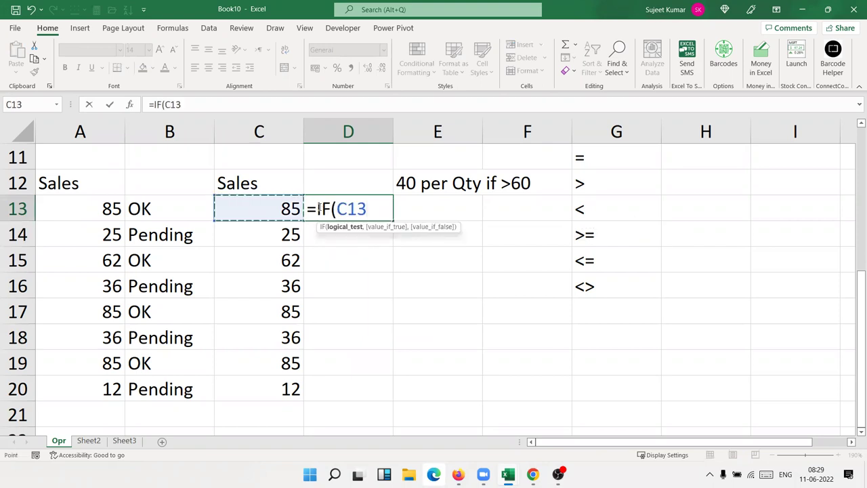
pyautogui.write('>')
pyautogui.press('BackSpace')
pyautogui.write('>60,')
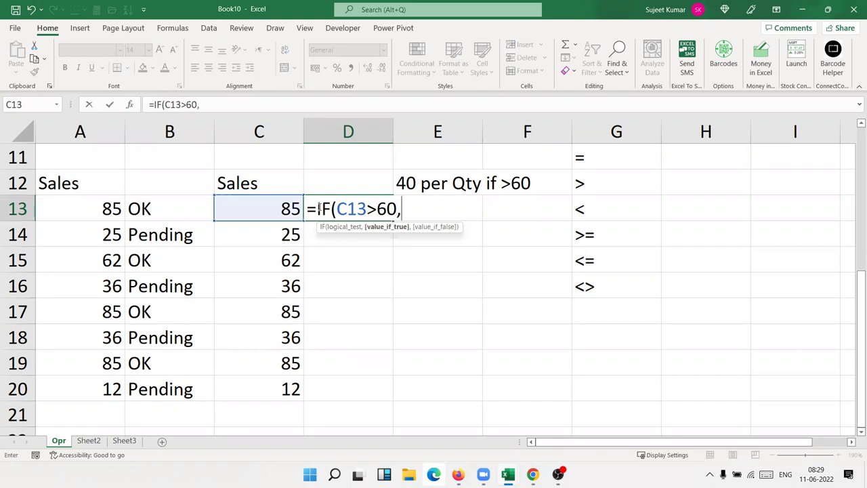
pyautogui.click(263, 210)
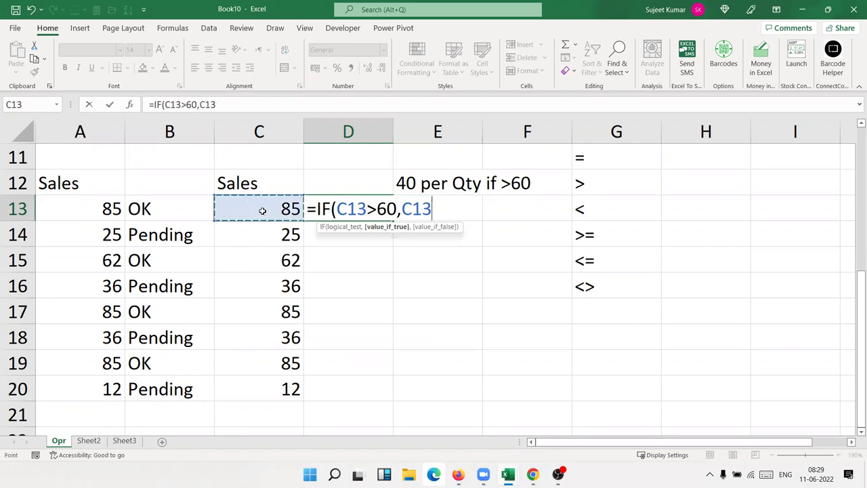
pyautogui.write('*40,0')
pyautogui.hotkey('ctrl', 'Return')
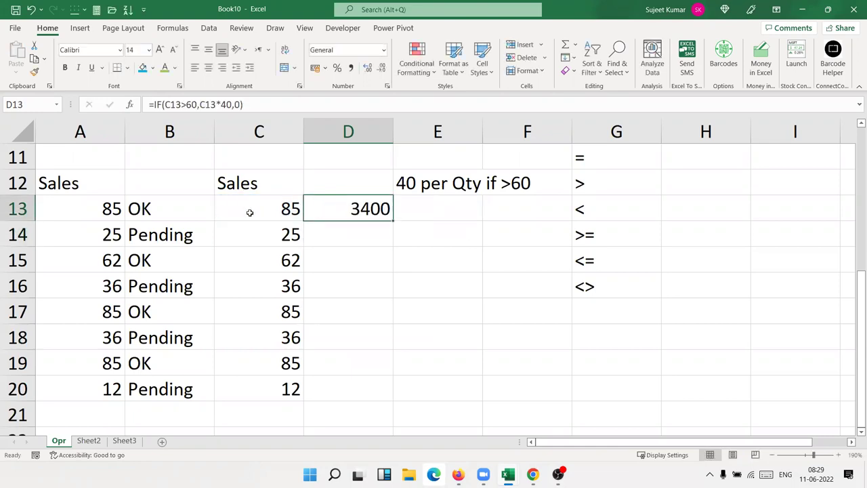
pyautogui.doubleClick(391, 217)
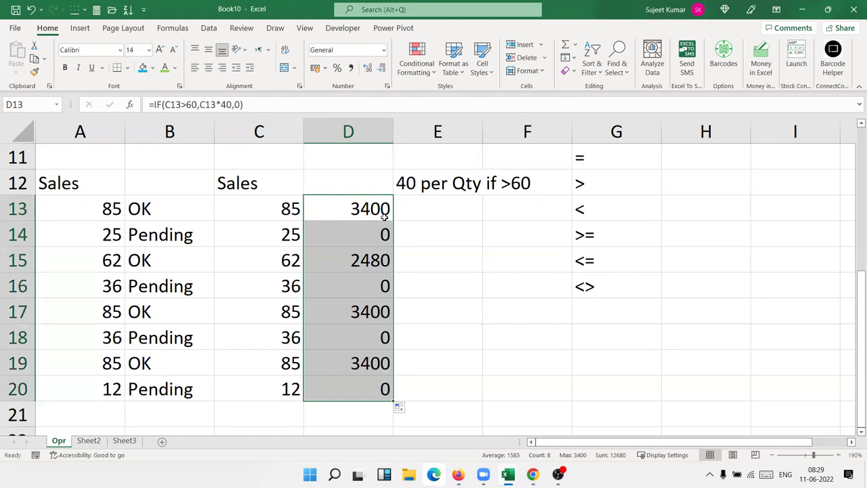
pyautogui.doubleClick(383, 210)
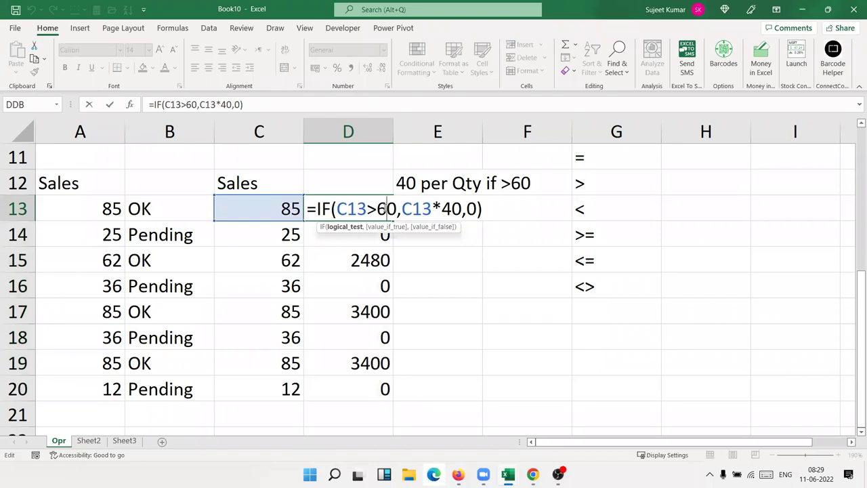
pyautogui.hotkey('ctrl', 'Return')
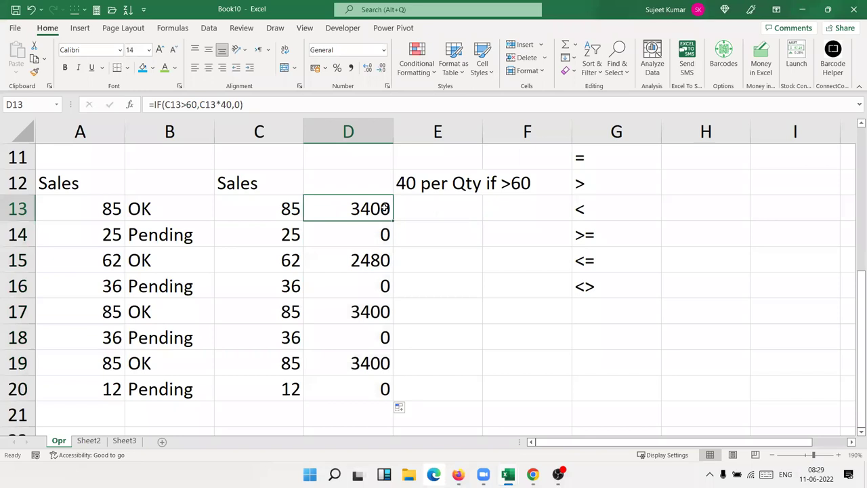
pyautogui.doubleClick(384, 209)
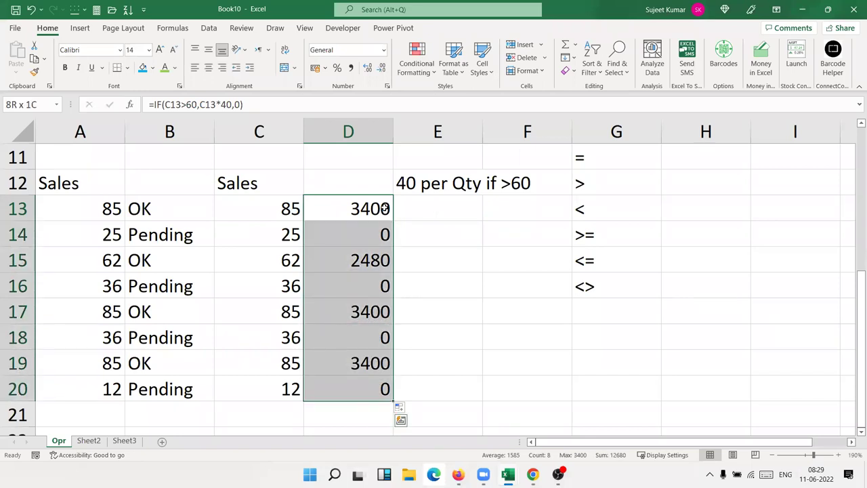
pyautogui.press('Delete')
pyautogui.press('Up')
pyautogui.press('Down')
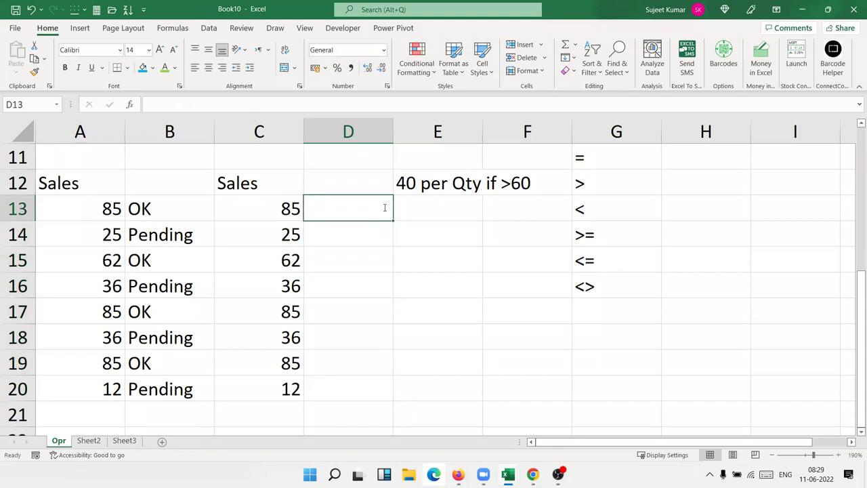
# Enter =C13>60 in D13 and fill it down to D20.
pyautogui.write('=')
pyautogui.press('Left')
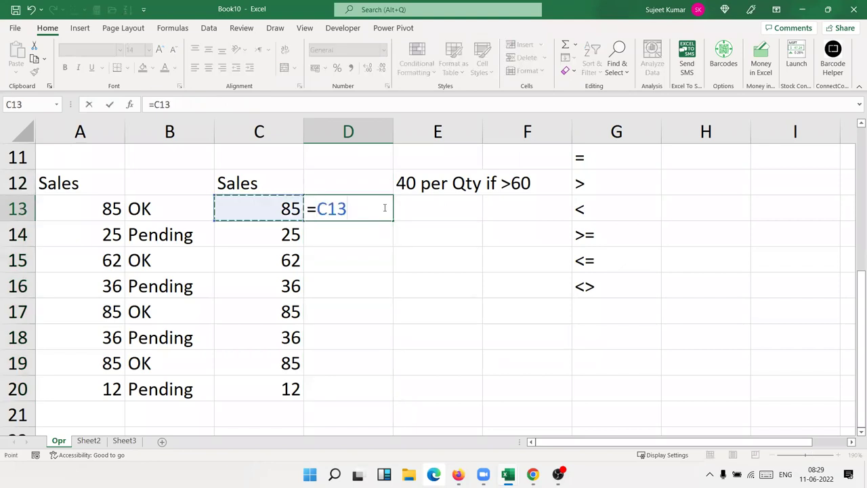
pyautogui.write('>60')
pyautogui.press('Return')
pyautogui.click(371, 209)
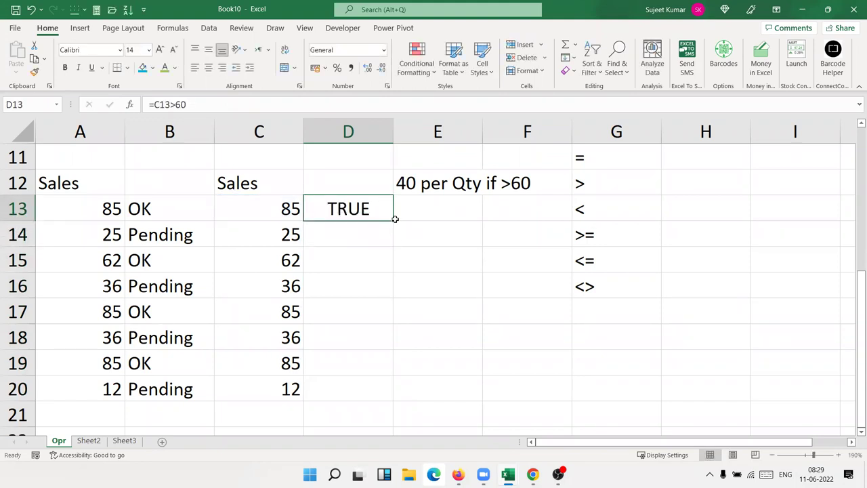
pyautogui.doubleClick(395, 219)
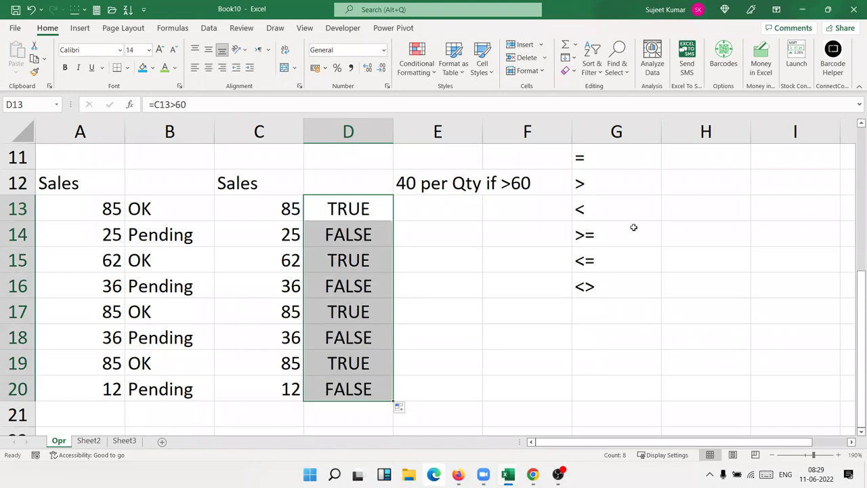
# Type TRUE in H13 with 1 beside it, and FALSE in H14.
pyautogui.click(676, 206)
pyautogui.write('True')
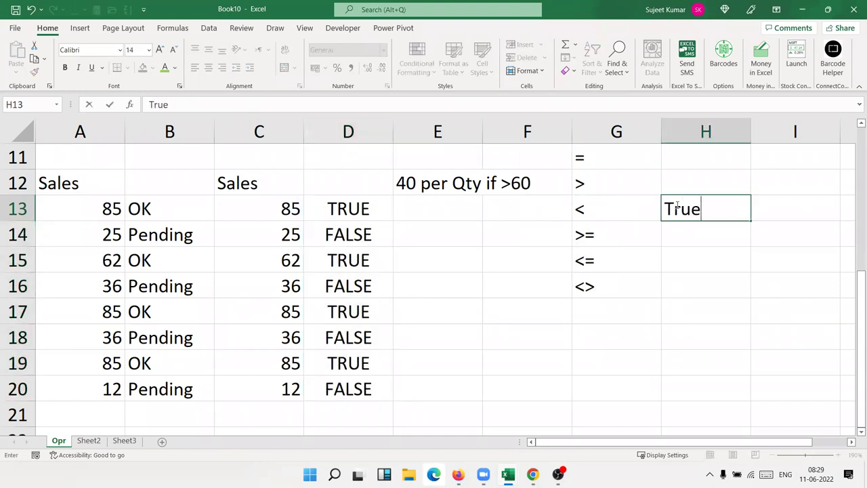
pyautogui.press('Tab')
pyautogui.write('1')
pyautogui.press('Return')
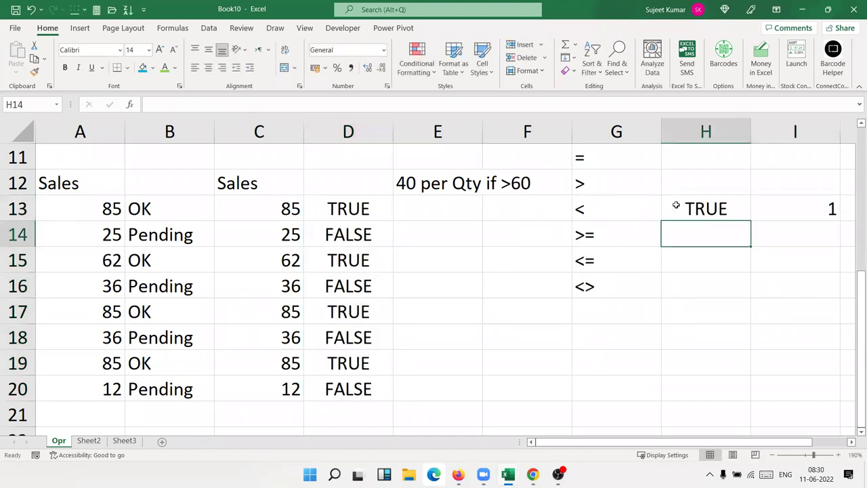
pyautogui.write('false')
pyautogui.press('Return')
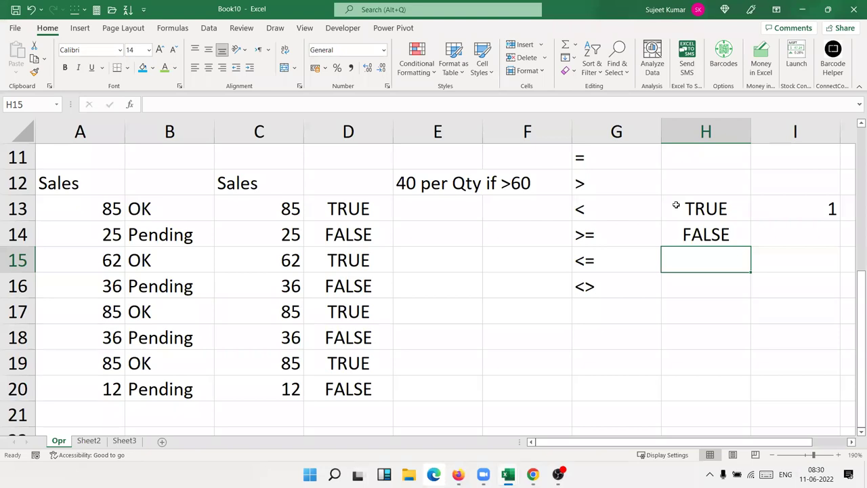
# Add =H13+H14 in H15 returning 1, briefly switching H14 to TRUE to show 2, then undo.
pyautogui.write('=')
pyautogui.press('Up')
pyautogui.press('Up')
pyautogui.write('+')
pyautogui.press('Up')
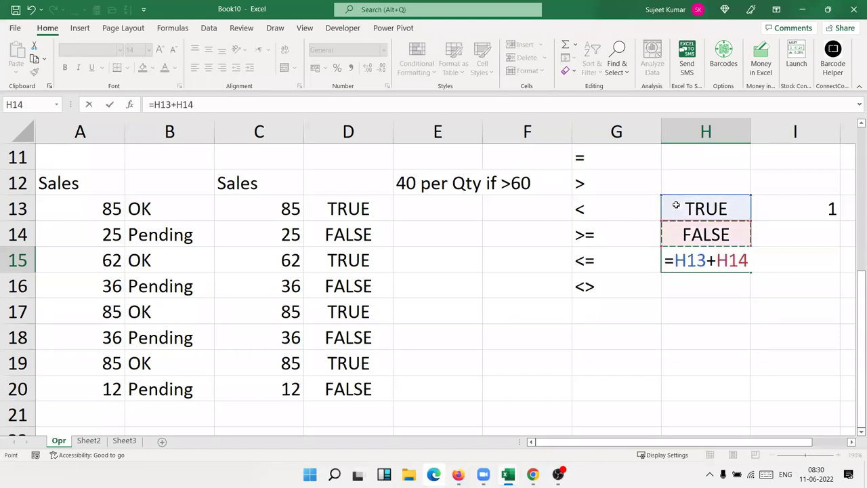
pyautogui.press('Return')
pyautogui.press('Up')
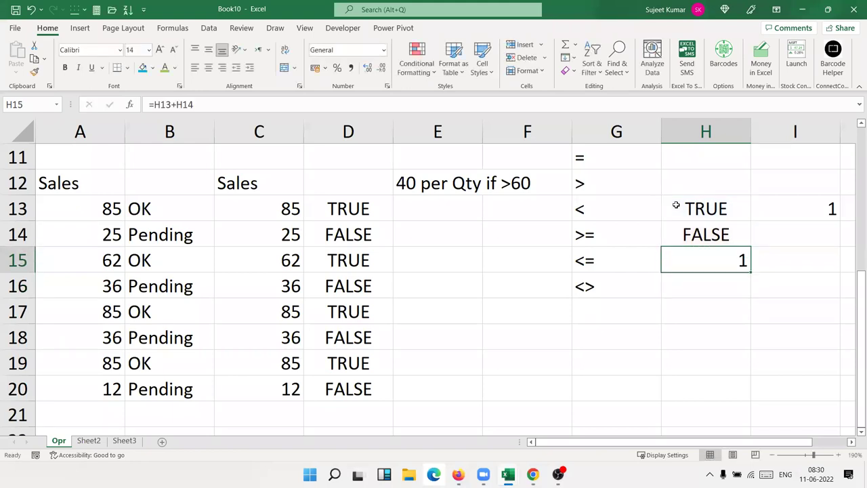
pyautogui.press('Up')
pyautogui.press('Down')
pyautogui.press('Up')
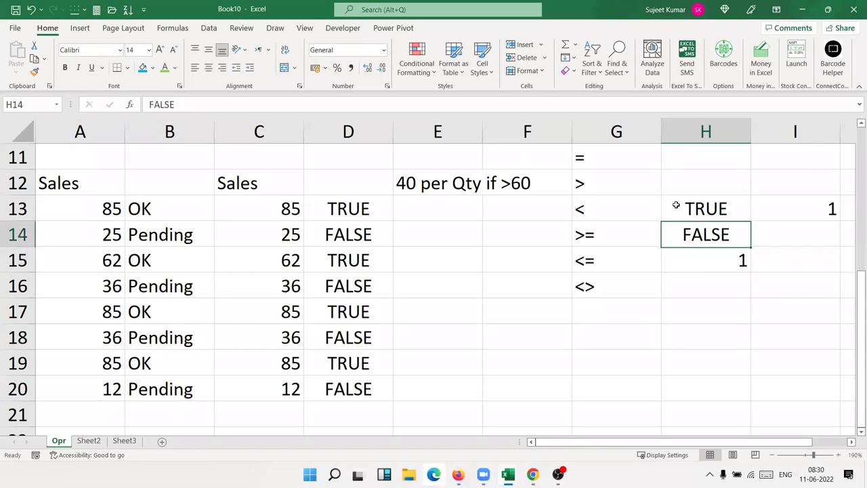
pyautogui.hotkey('ctrl', 'd')
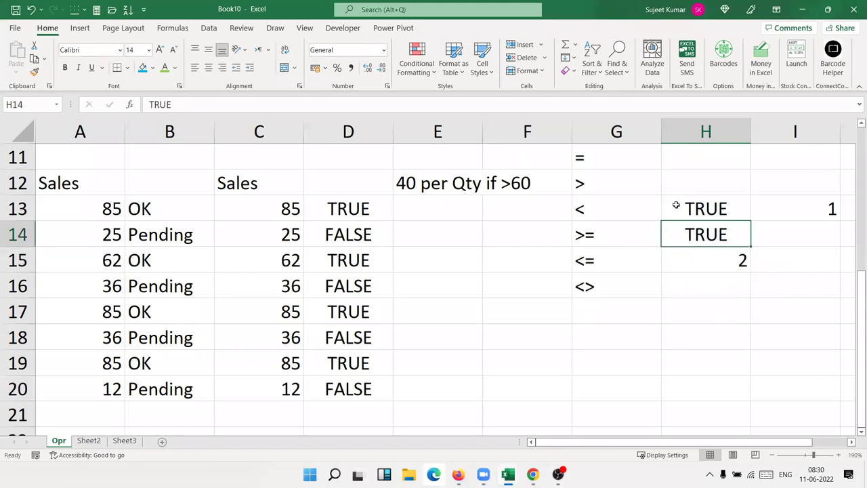
pyautogui.hotkey('ctrl', 'z')
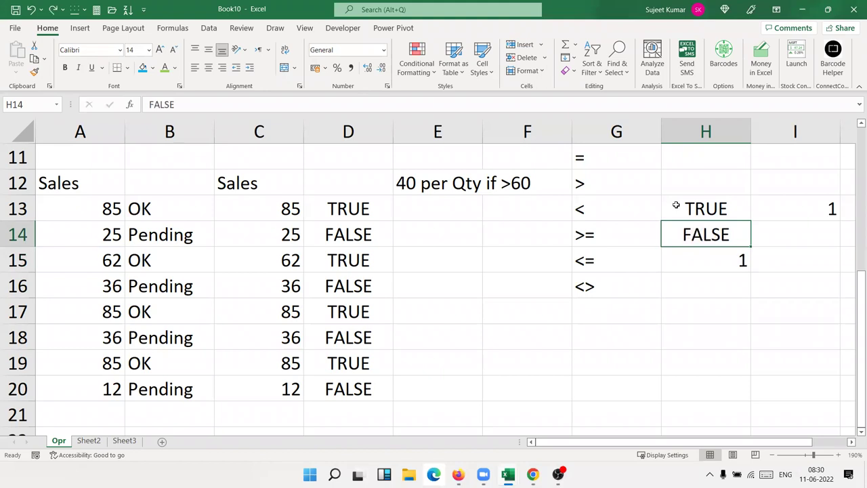
# Enter 0 in I14 beside FALSE.
pyautogui.press('Right')
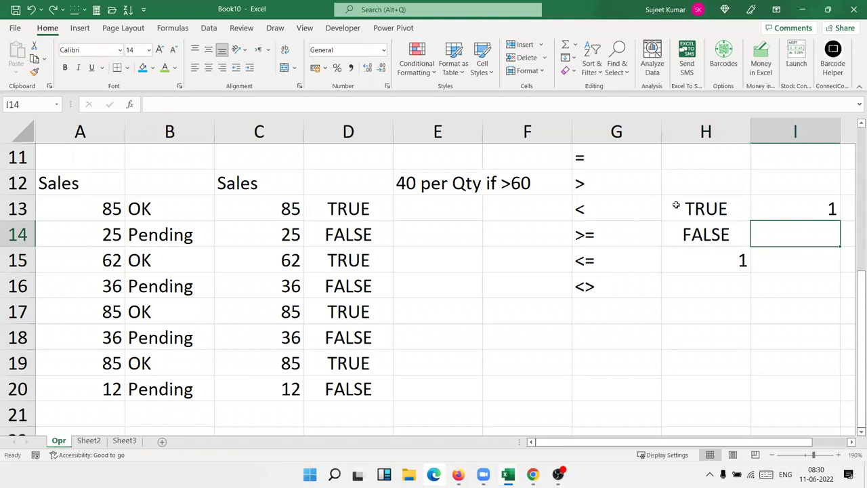
pyautogui.write('0')
pyautogui.press('Left')
pyautogui.press('Left')
pyautogui.press('Left')
pyautogui.press('Left')
pyautogui.press('Left')
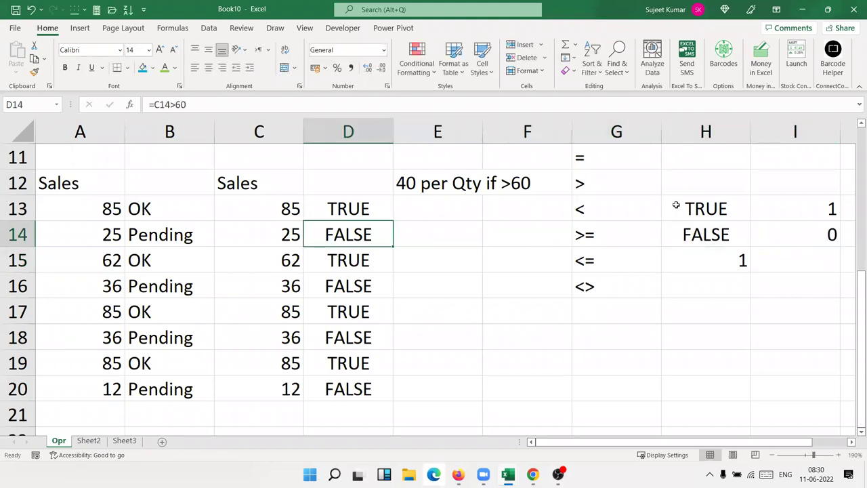
# Change D13 to =(C13>60)*C13 and fill it down to D20.
pyautogui.press('Up')
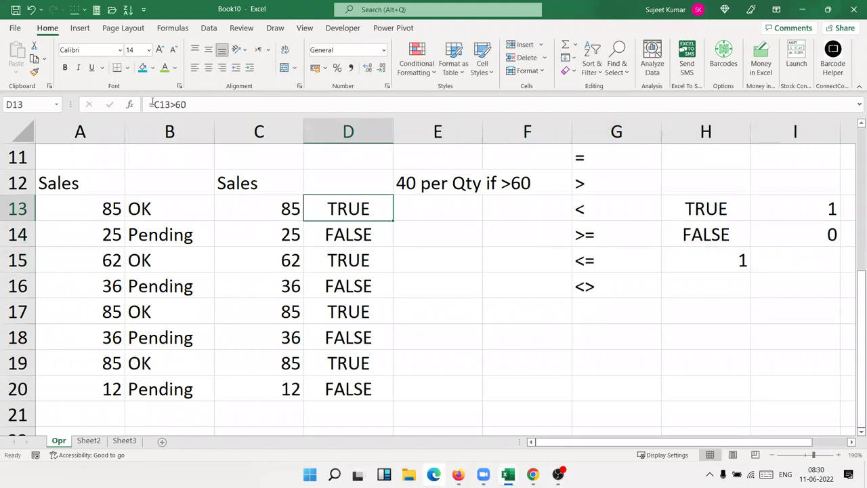
pyautogui.press('F2')
pyautogui.click(154, 104)
pyautogui.write('(')
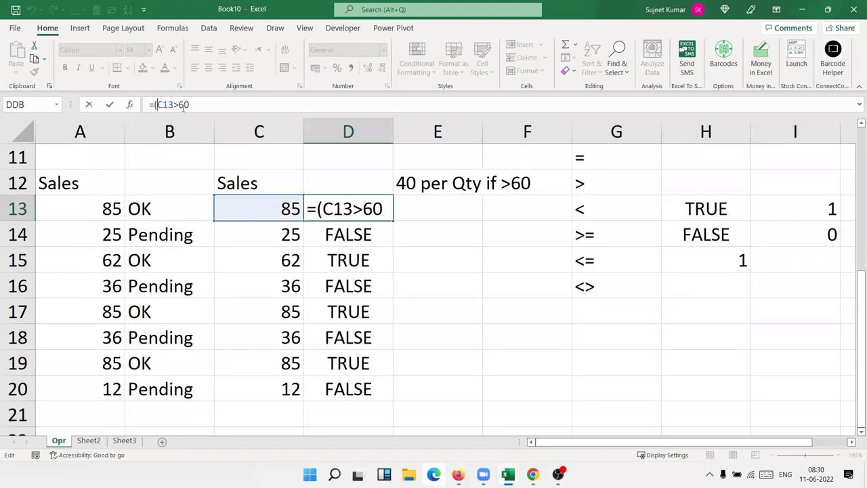
pyautogui.press('Right')
pyautogui.press('Right')
pyautogui.press('Right')
pyautogui.press('Right')
pyautogui.write(')')
pyautogui.write('*')
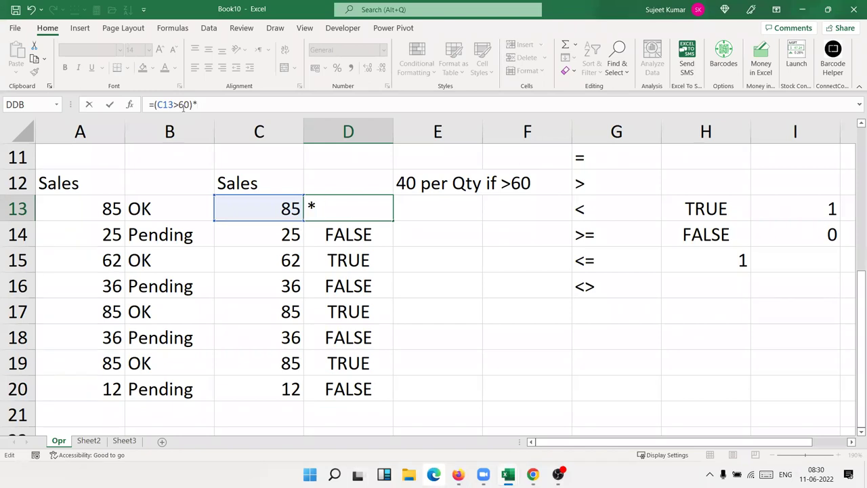
pyautogui.click(276, 202)
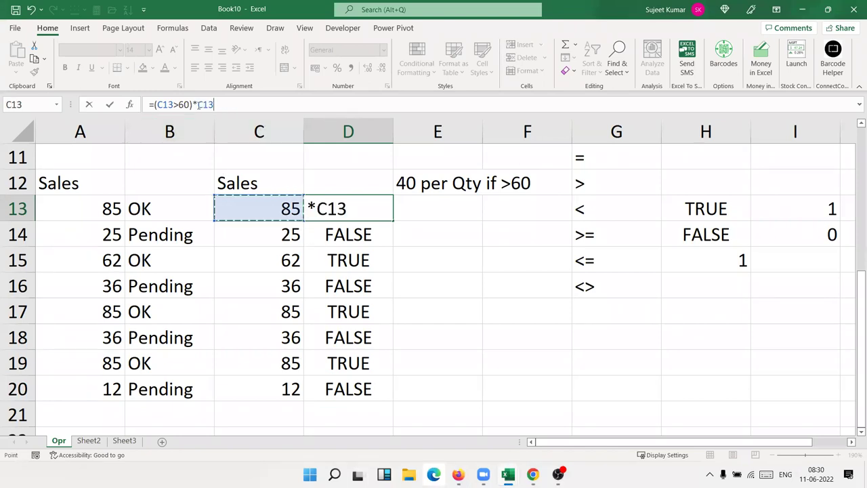
pyautogui.press('Return')
pyautogui.press('Up')
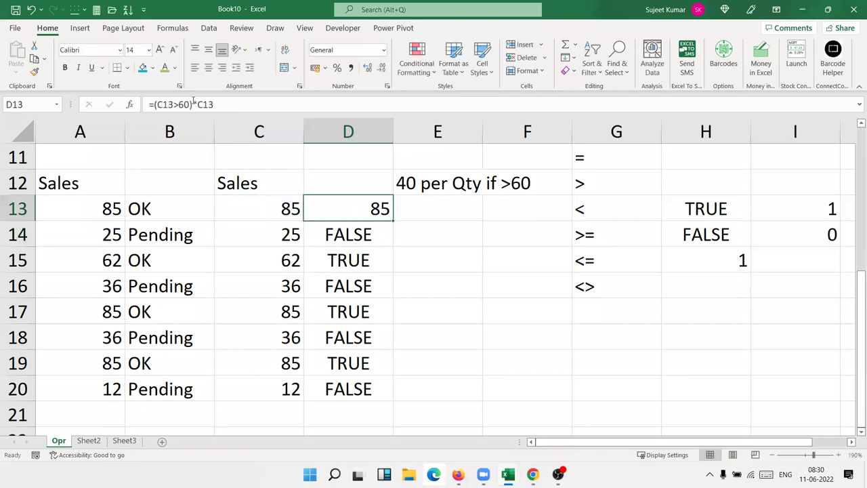
pyautogui.doubleClick(393, 219)
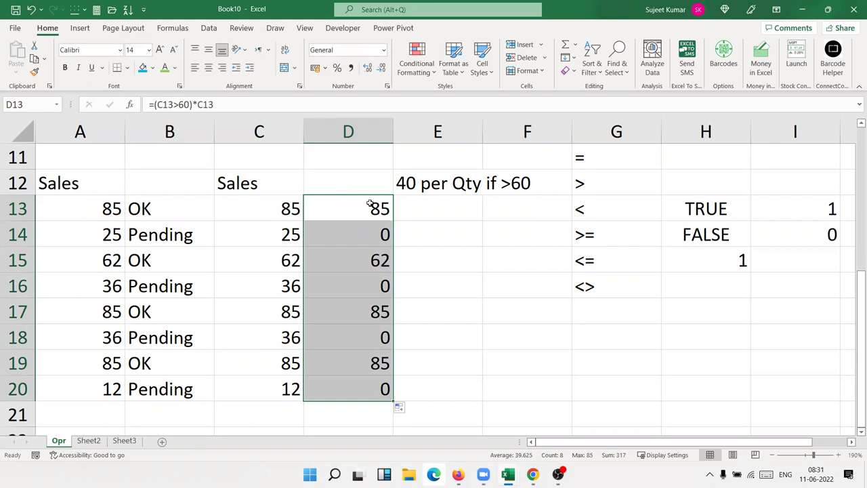
# Extend D13 to =((C13>60)*C13)*40 and fill it down to D20.
pyautogui.click(370, 203)
pyautogui.click(155, 104)
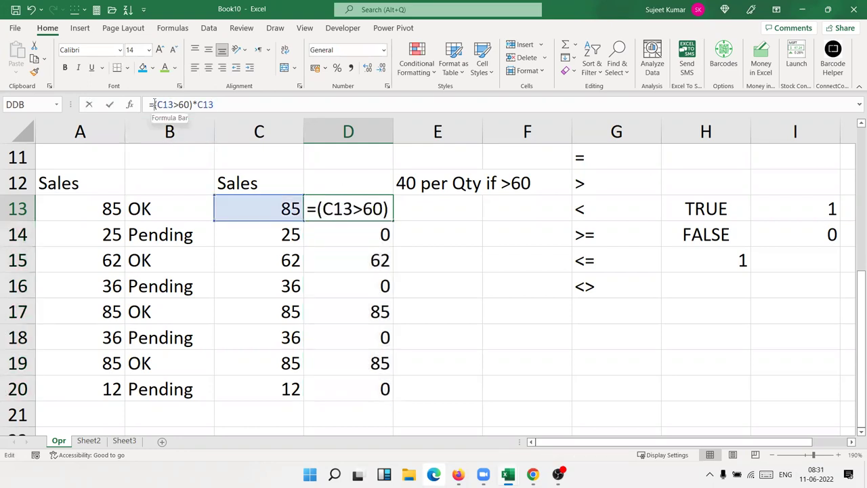
pyautogui.write('(')
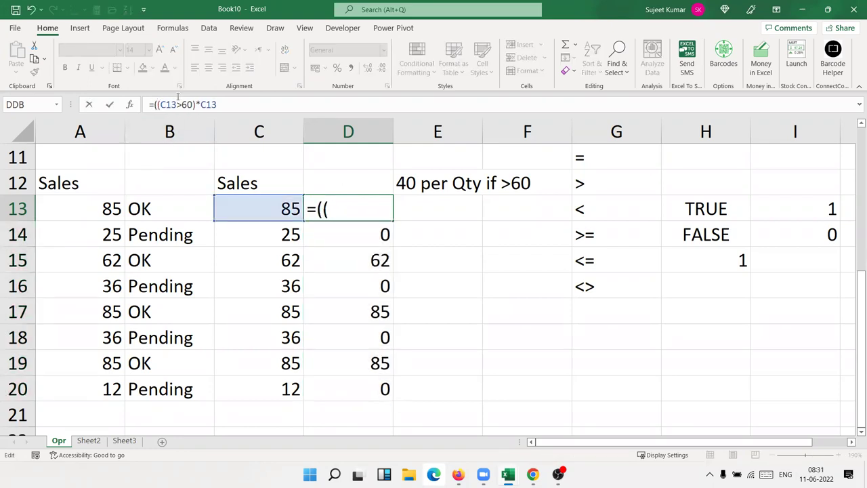
pyautogui.click(255, 103)
pyautogui.write(')*40')
pyautogui.press('Return')
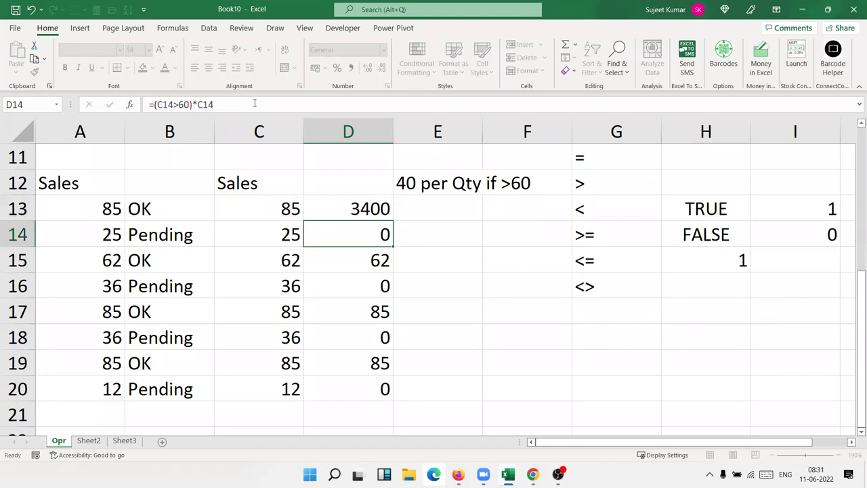
pyautogui.click(375, 209)
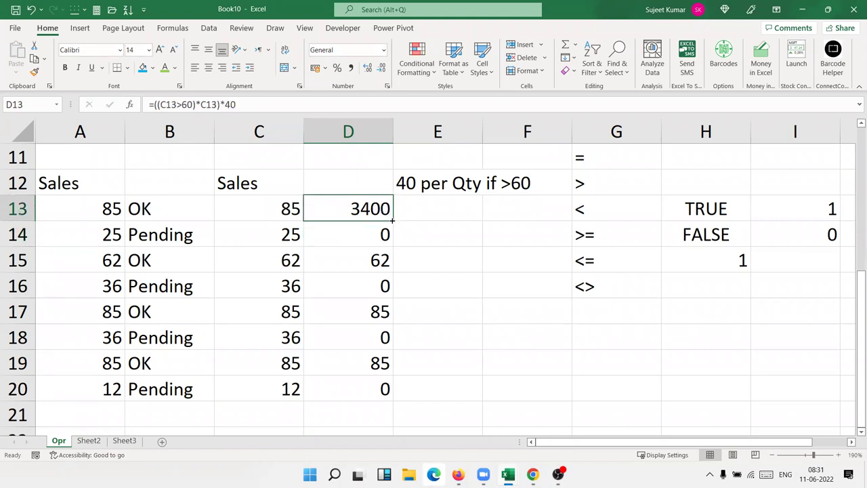
pyautogui.doubleClick(391, 219)
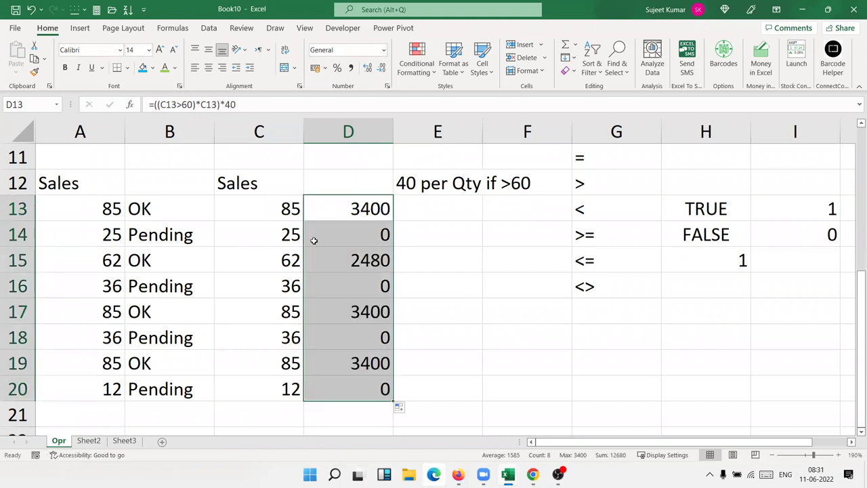
# Inspect the D13:D20 results: 3400 and 2480 for sales over 60, 0 otherwise.
pyautogui.moveTo(374, 389); pyautogui.dragTo(374, 209)
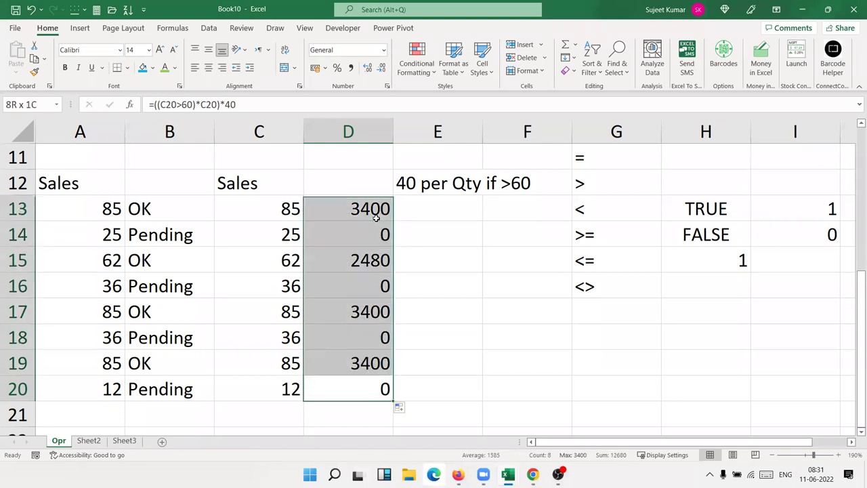
pyautogui.doubleClick(374, 209)
pyautogui.press('Return')
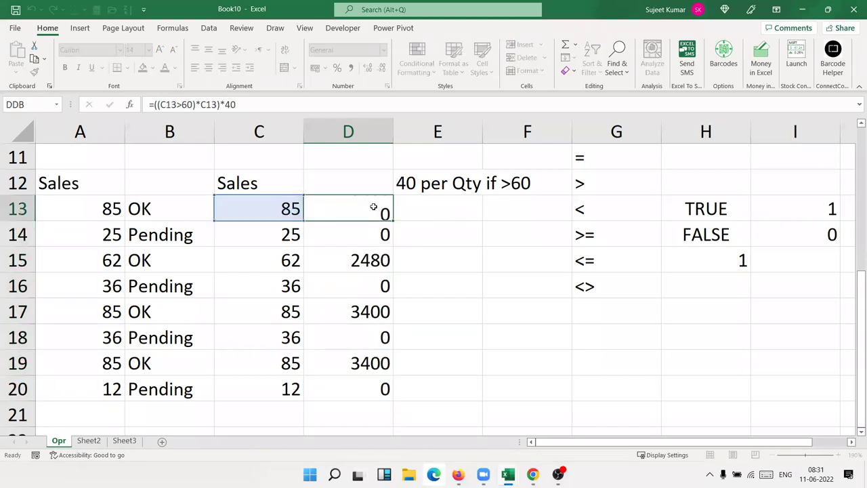
pyautogui.press('Down')
pyautogui.press('Down')
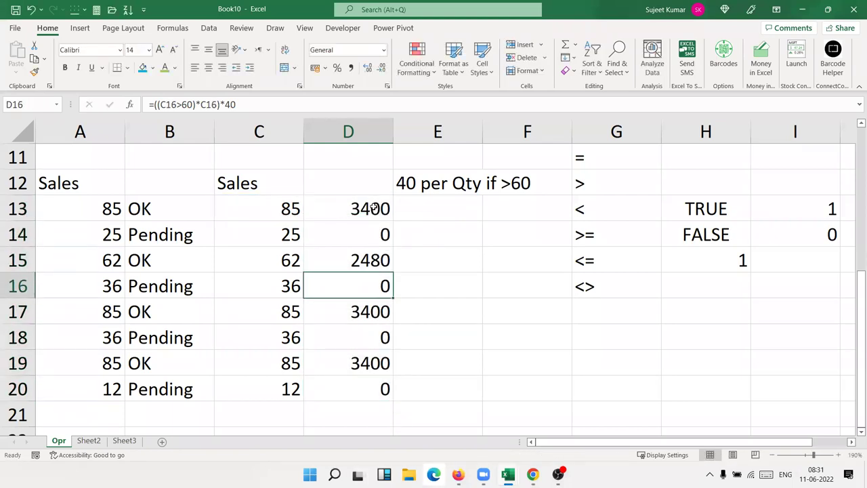
# Rename Sheet2 to Logical.
pyautogui.scroll(3, 360, 213)
pyautogui.scroll(1, 360, 212)
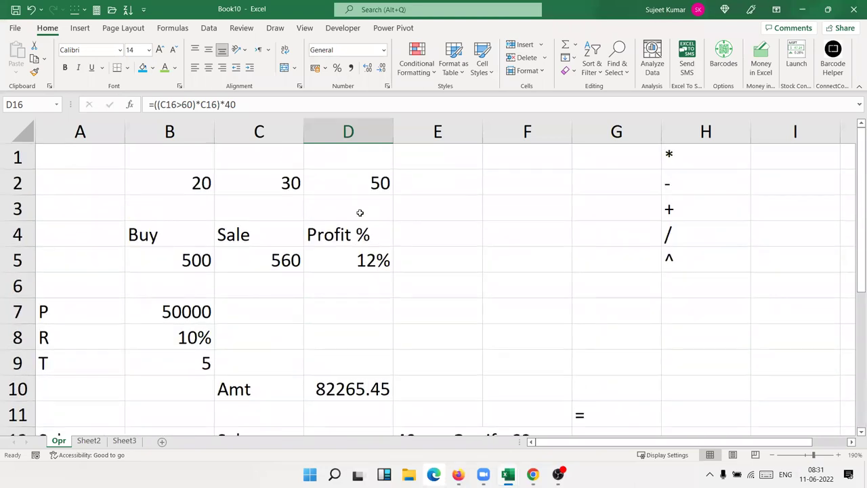
pyautogui.click(90, 441)
pyautogui.doubleClick(89, 441)
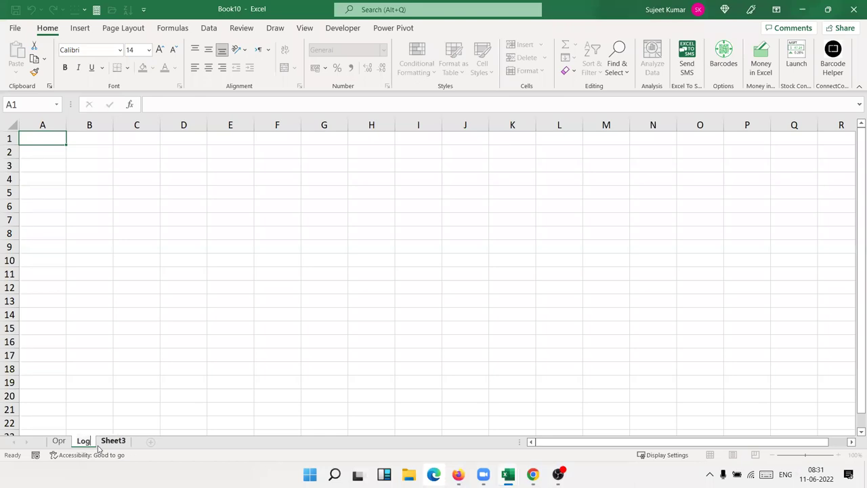
pyautogui.write('Logical')
pyautogui.click(73, 293)
# Enter the Sales heading in A1 with 85 and 36 below it.
pyautogui.click(56, 140)
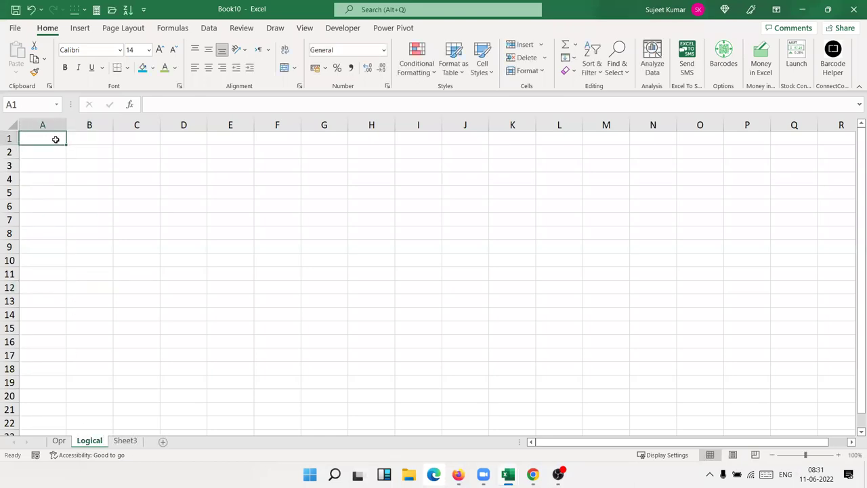
pyautogui.write('Sales')
pyautogui.press('Return')
pyautogui.write('85')
pyautogui.press('Return')
pyautogui.write('36')
pyautogui.press('Return')
# Finish the sales list, entering 32 in A7 and 36 in A8.
pyautogui.write('65 36 36 32')
pyautogui.press('Return')
pyautogui.write('36')
pyautogui.press('Return')
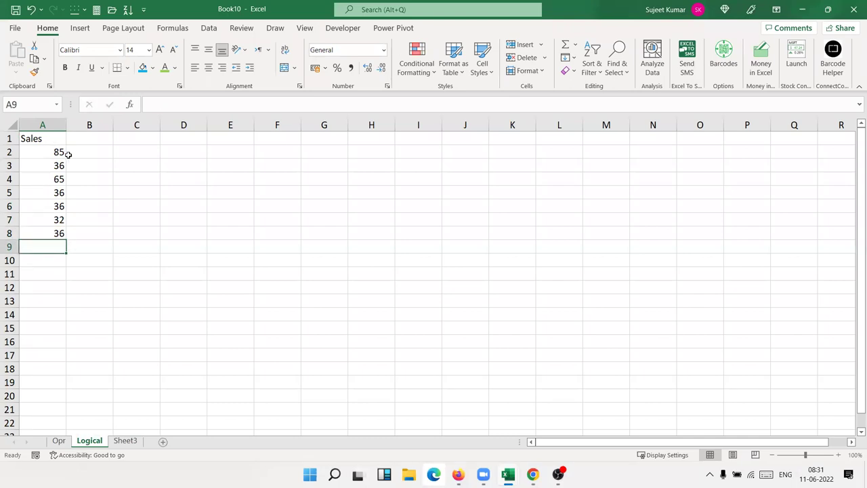
# Enter incentive amounts 500 in D2 and 100 in D3.
pyautogui.click(69, 155)
pyautogui.press('Left')
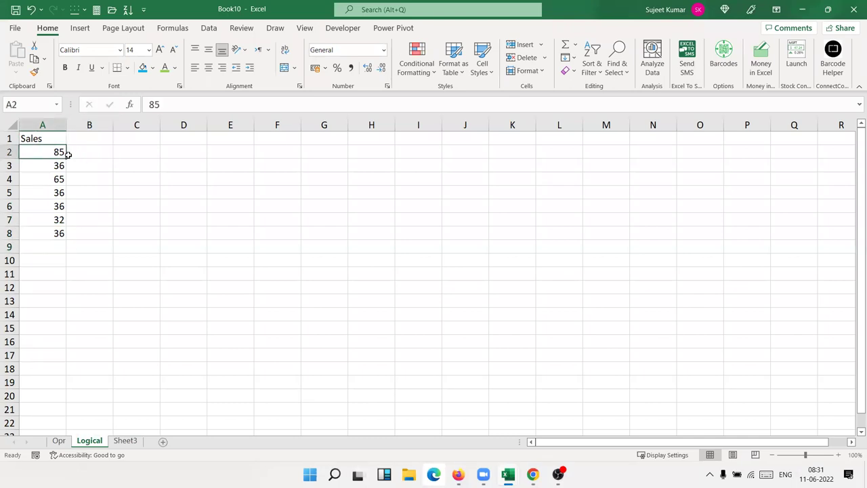
pyautogui.hotkey('shift', 'space')
pyautogui.press('Right')
pyautogui.press('Right')
pyautogui.press('Right')
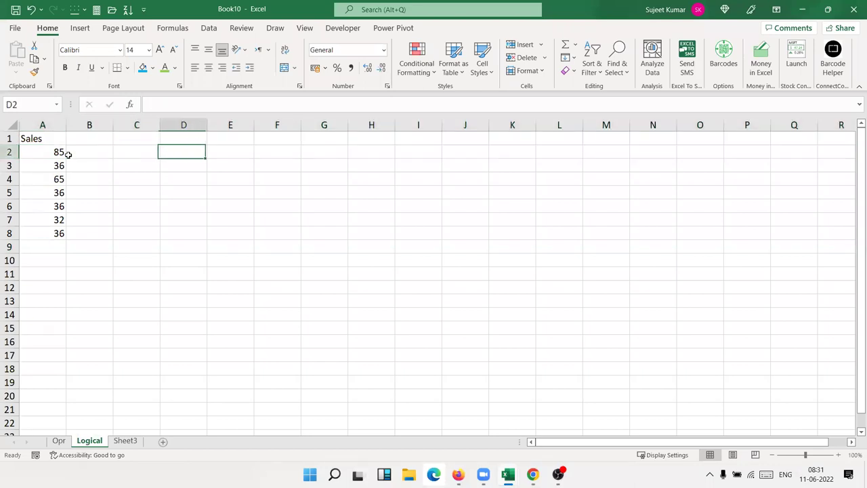
pyautogui.write('500')
pyautogui.press('Return')
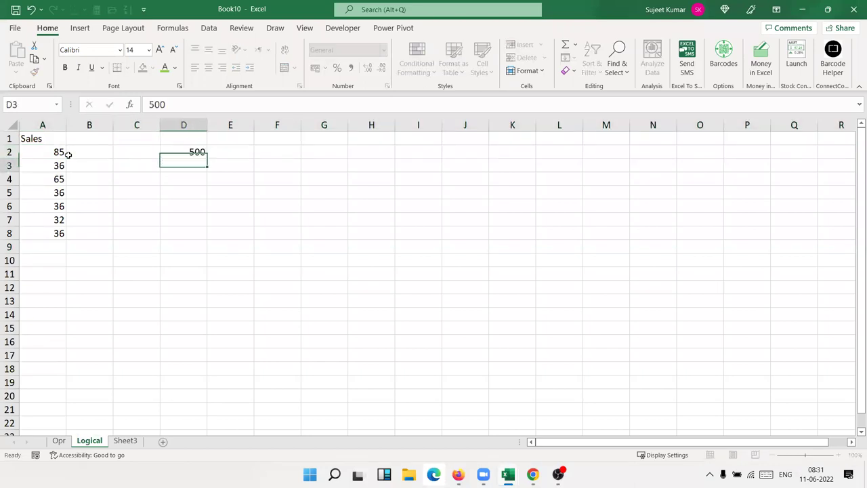
pyautogui.write('100')
pyautogui.press('Return')
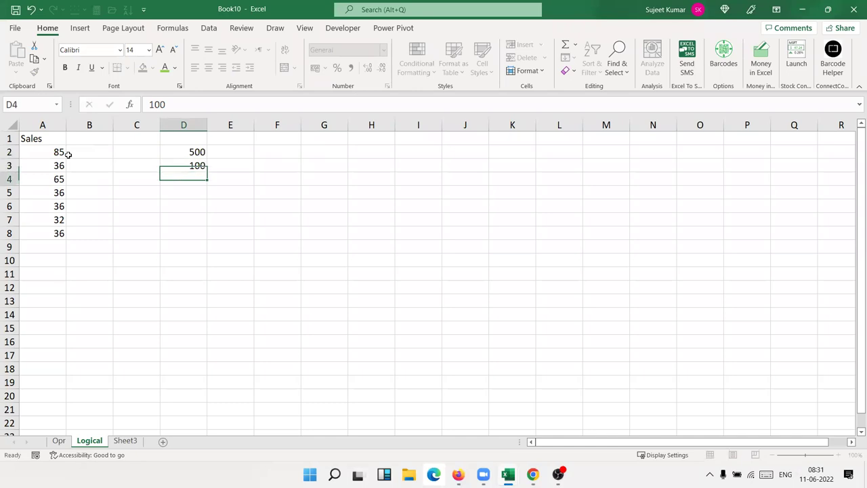
# Add the header 'inc' in cell B1.
pyautogui.press('Left')
pyautogui.press('Left')
pyautogui.press('Up')
pyautogui.press('Up')
pyautogui.press('Up')
pyautogui.write('inc')
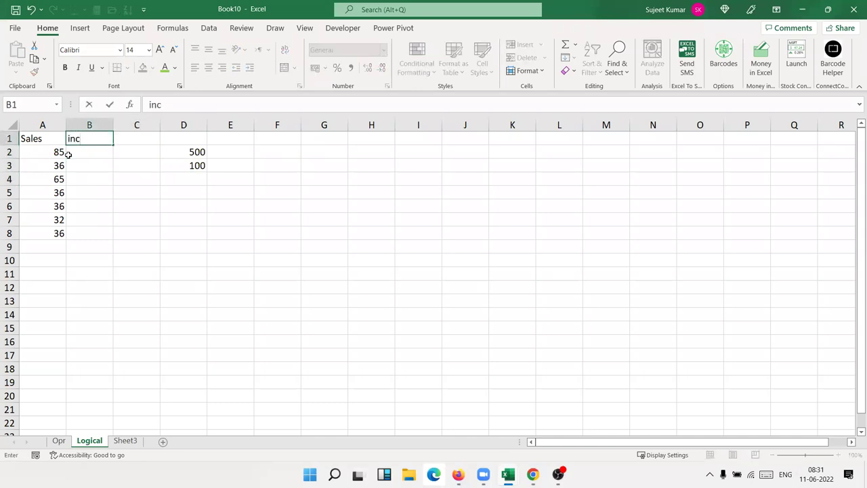
pyautogui.press('Return')
# Label the criteria >60 in C2 and <60 in C3.
pyautogui.press('Left')
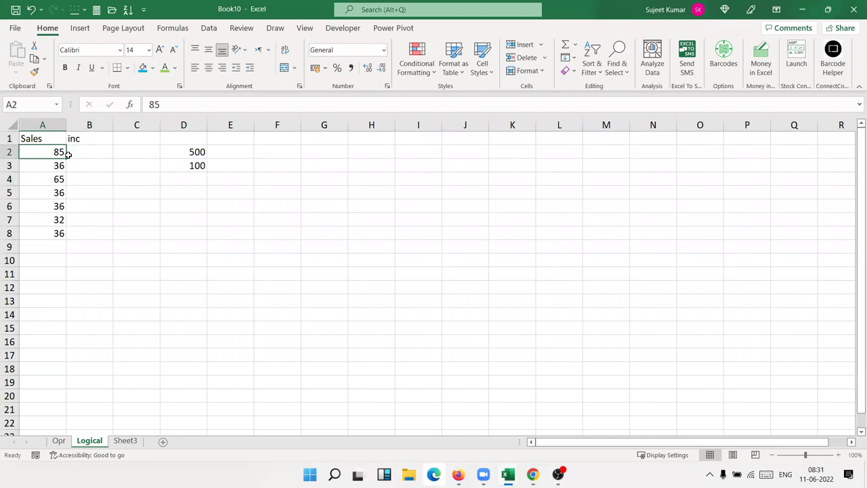
pyautogui.press('Right')
pyautogui.press('Right')
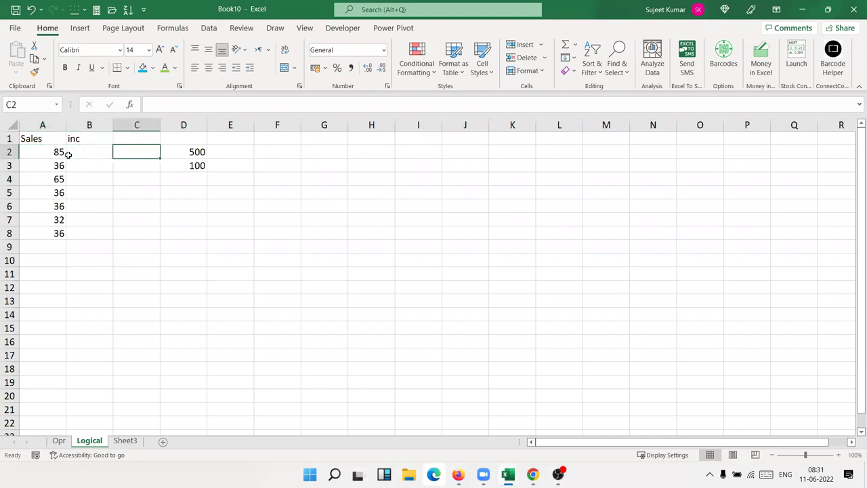
pyautogui.write('>60')
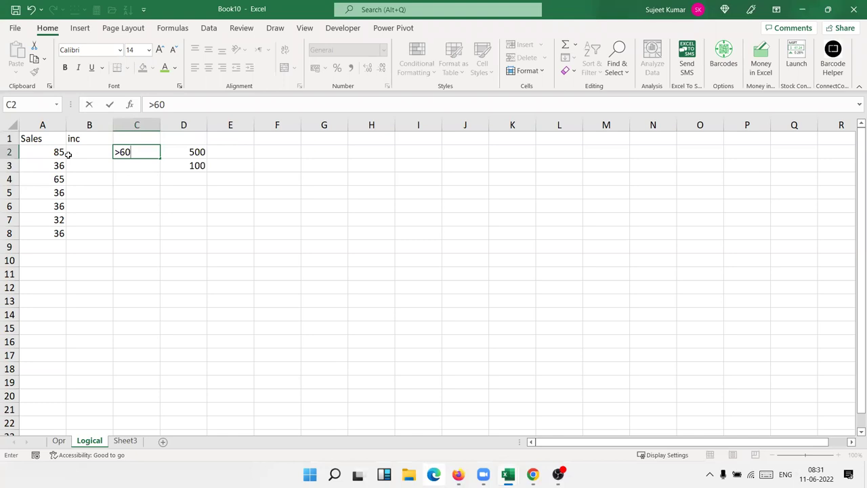
pyautogui.press('Return')
pyautogui.write('<60')
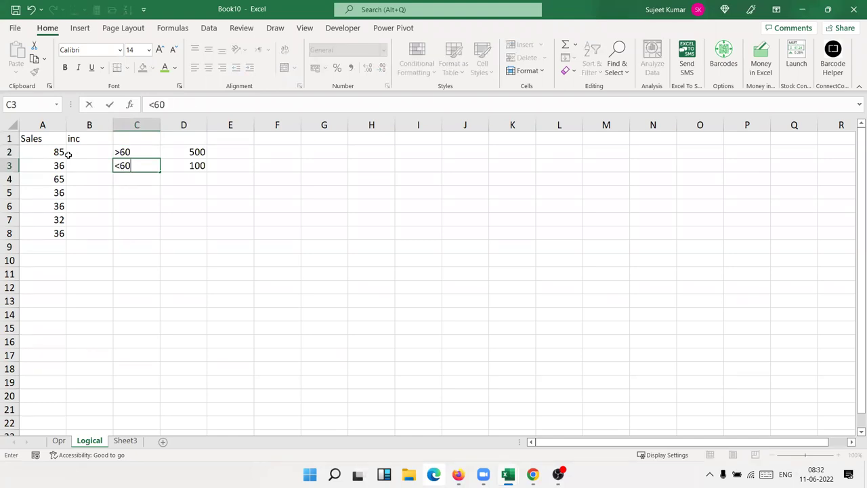
pyautogui.press('Return')
pyautogui.press('Up')
pyautogui.press('Up')
# Enter =IF(A2>60,500,100) in B2 for the incentive.
pyautogui.press('Left')
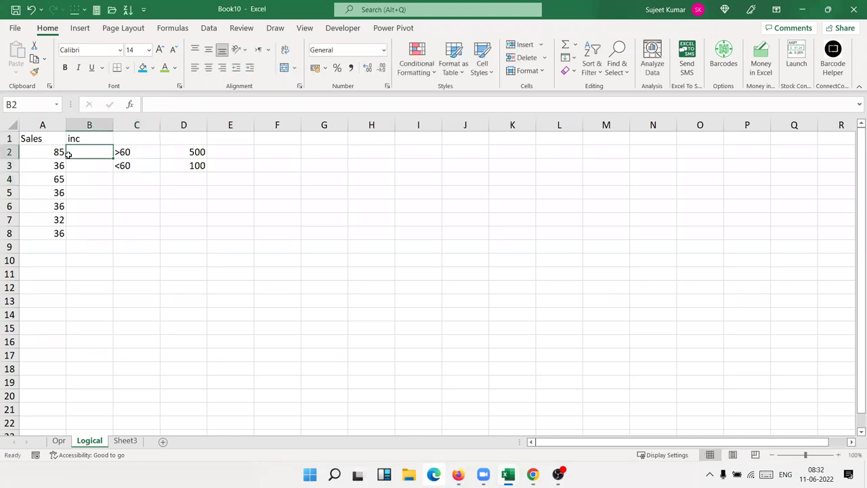
pyautogui.write('=if')
pyautogui.press('Tab')
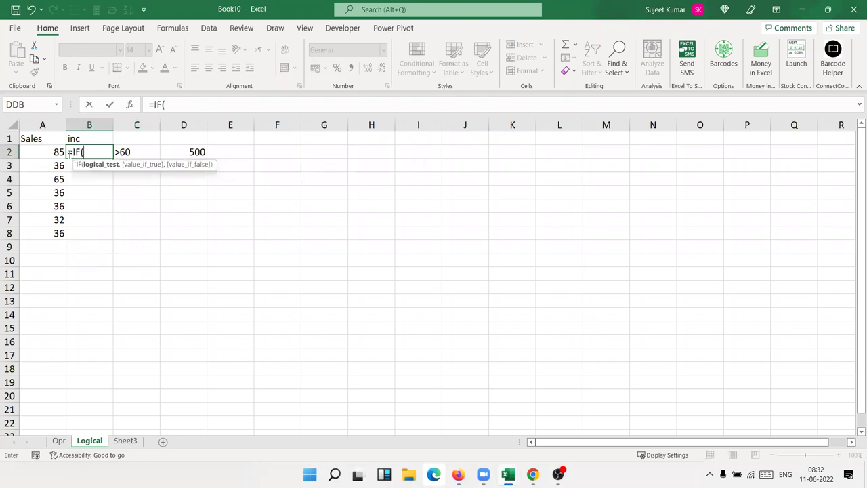
pyautogui.press('Left')
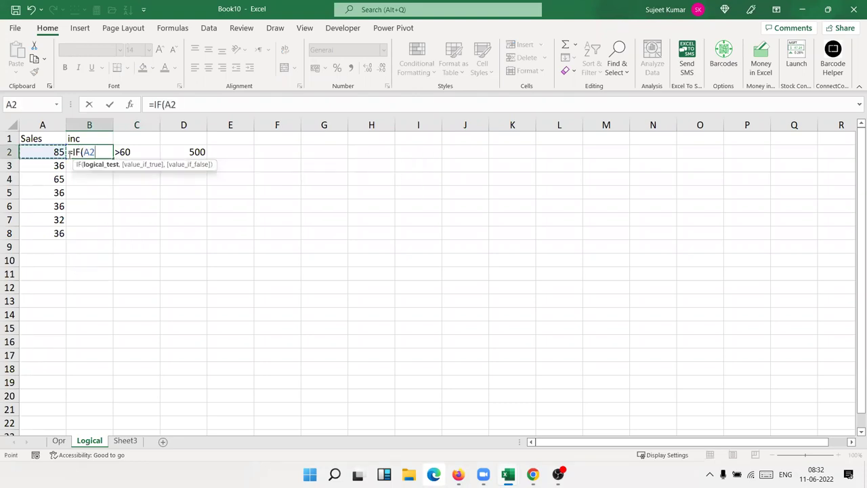
pyautogui.write('<')
pyautogui.press('BackSpace')
pyautogui.write('>60')
pyautogui.write(',500,')
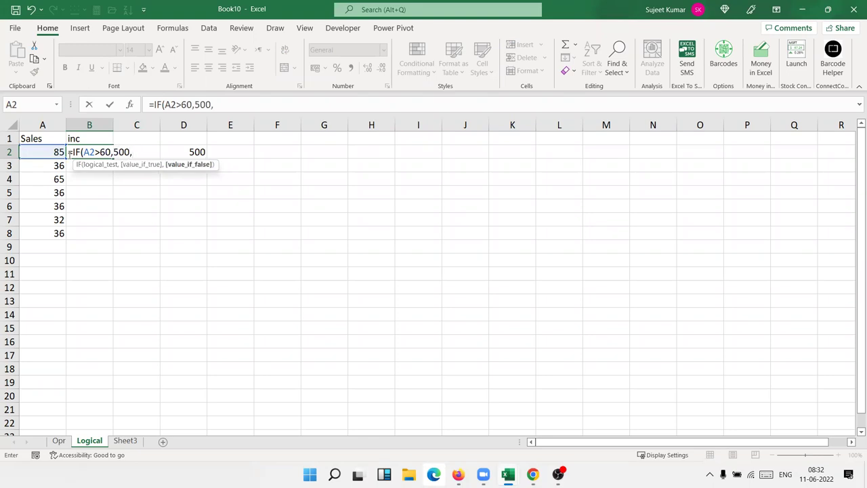
pyautogui.write('100')
pyautogui.write(')')
pyautogui.press('Return')
# Fill B2's IF formula down to B8.
pyautogui.click(68, 154)
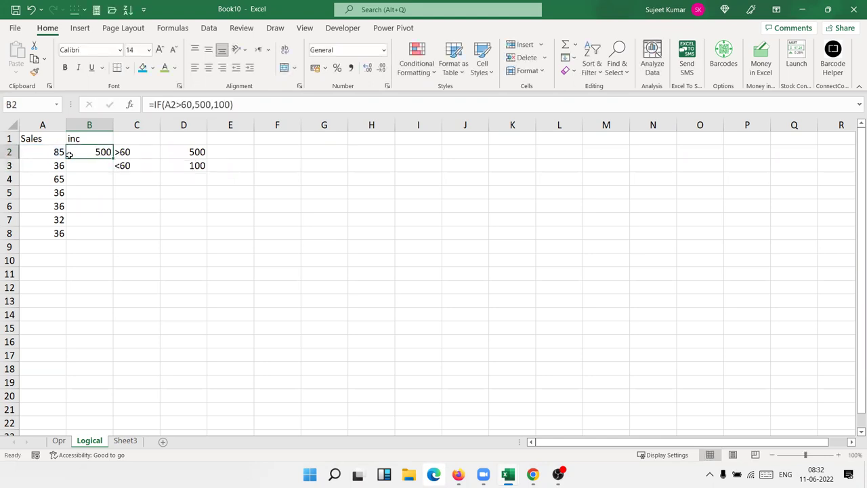
pyautogui.doubleClick(114, 158)
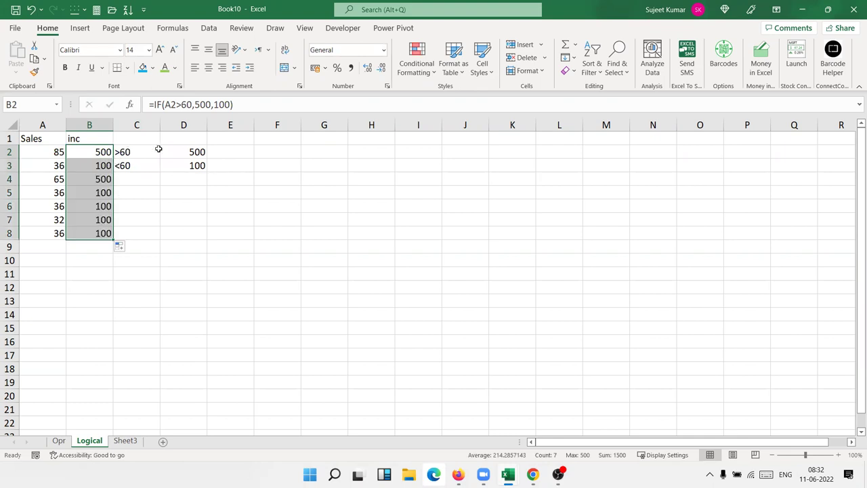
pyautogui.click(292, 152)
# Start =IF( in F2 after comparing IFERROR and IFNA in the suggestions.
pyautogui.write('=')
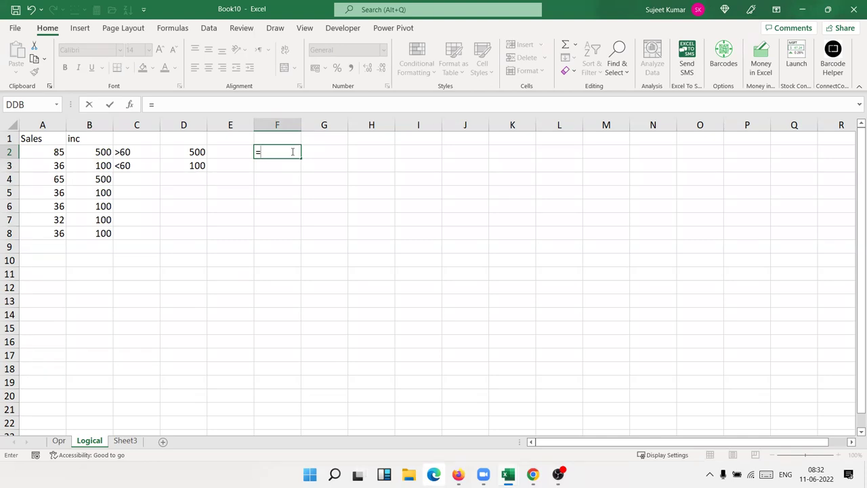
pyautogui.write('i')
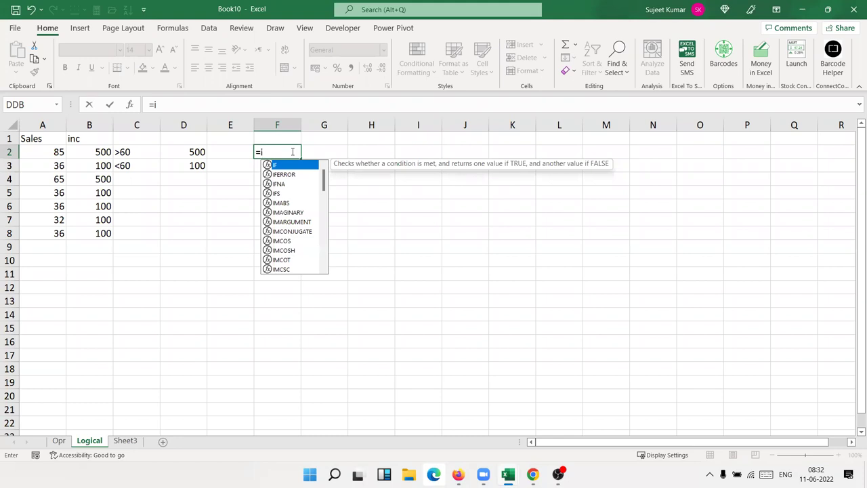
pyautogui.press('Down')
pyautogui.press('Down')
pyautogui.press('Down')
pyautogui.press('Down')
pyautogui.press('Down')
pyautogui.press('Down')
pyautogui.press('Down')
pyautogui.press('Down')
pyautogui.press('Down')
pyautogui.press('Down')
pyautogui.press('Up')
pyautogui.press('Up')
pyautogui.press('Up')
pyautogui.press('Up')
pyautogui.press('Up')
pyautogui.press('Up')
pyautogui.press('Up')
pyautogui.press('Up')
pyautogui.press('Up')
pyautogui.press('Down')
pyautogui.press('Down')
pyautogui.press('Down')
pyautogui.press('Down')
pyautogui.press('Down')
pyautogui.press('Down')
pyautogui.press('Down')
pyautogui.press('Down')
pyautogui.press('Up')
pyautogui.press('Up')
pyautogui.press('Up')
pyautogui.press('Up')
pyautogui.press('Up')
pyautogui.press('Up')
pyautogui.press('Up')
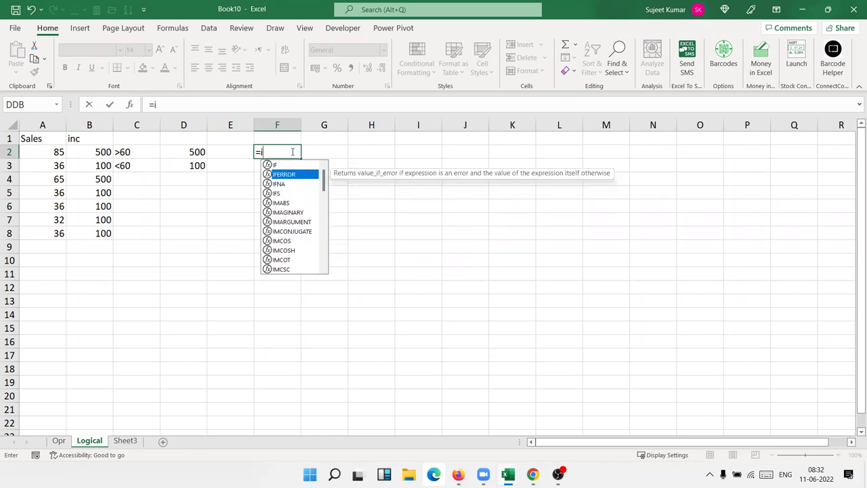
pyautogui.press('Down')
pyautogui.press('Up')
pyautogui.press('Down')
pyautogui.press('Up')
pyautogui.press('Down')
pyautogui.press('Up')
pyautogui.press('Up')
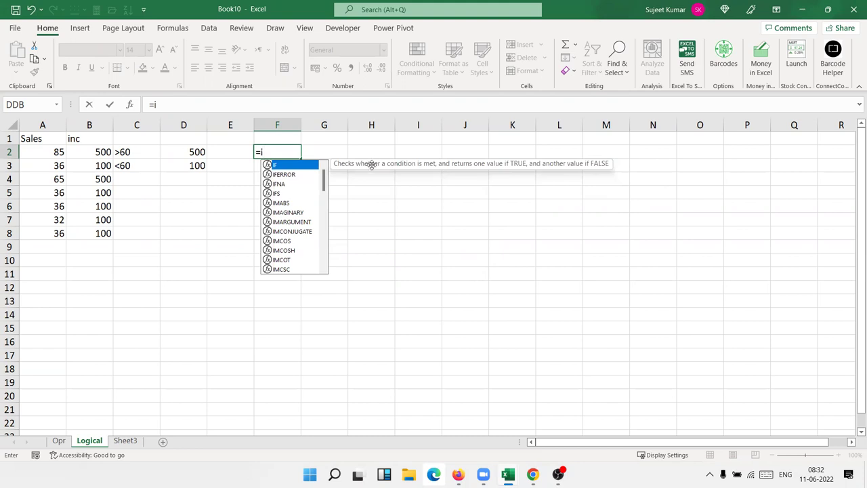
pyautogui.press('ctrl')
pyautogui.press('Tab')
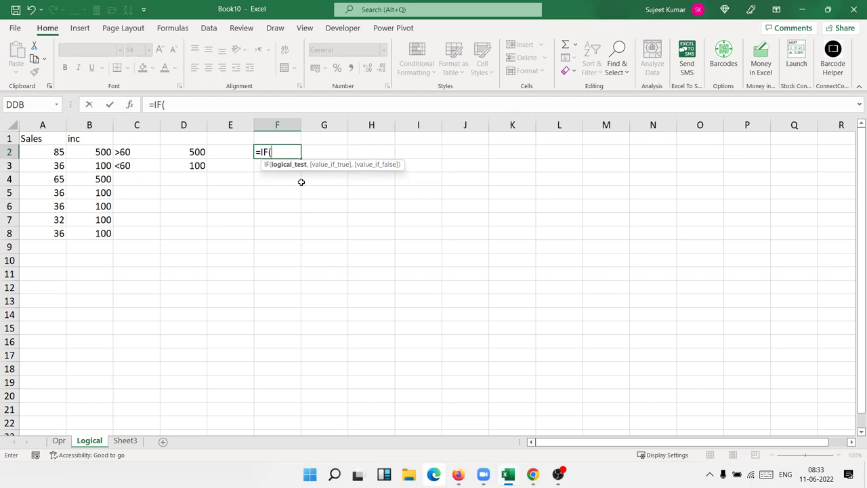
# Add the logical test A2>60 to F2's IF formula.
pyautogui.press('Return')
pyautogui.press('Return')
pyautogui.press('Return')
pyautogui.press('Return')
pyautogui.click(43, 150)
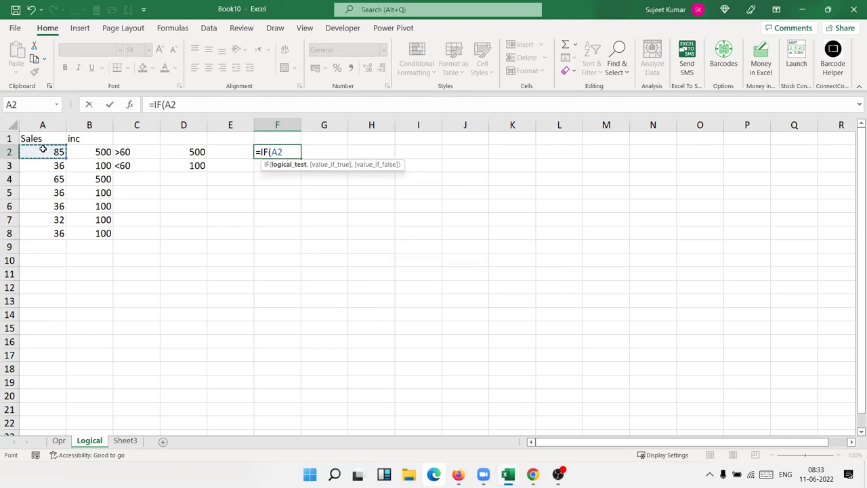
pyautogui.write('>60')
pyautogui.write(',')
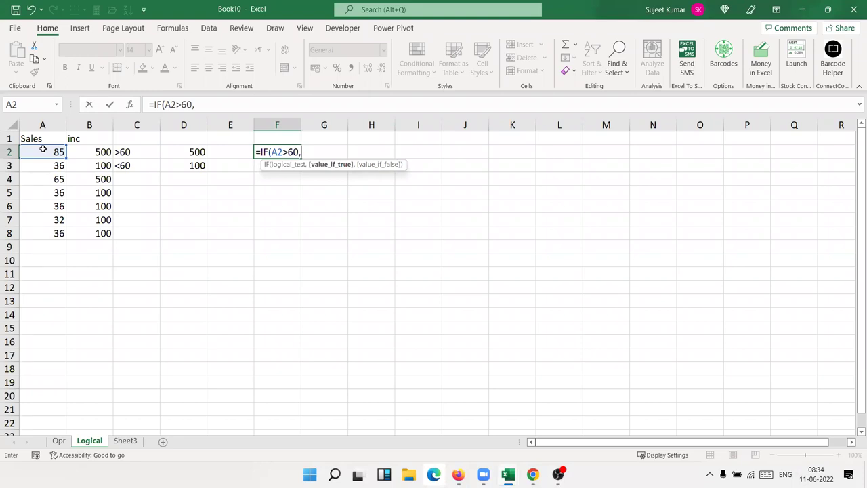
pyautogui.press('Return')
pyautogui.press('Up')
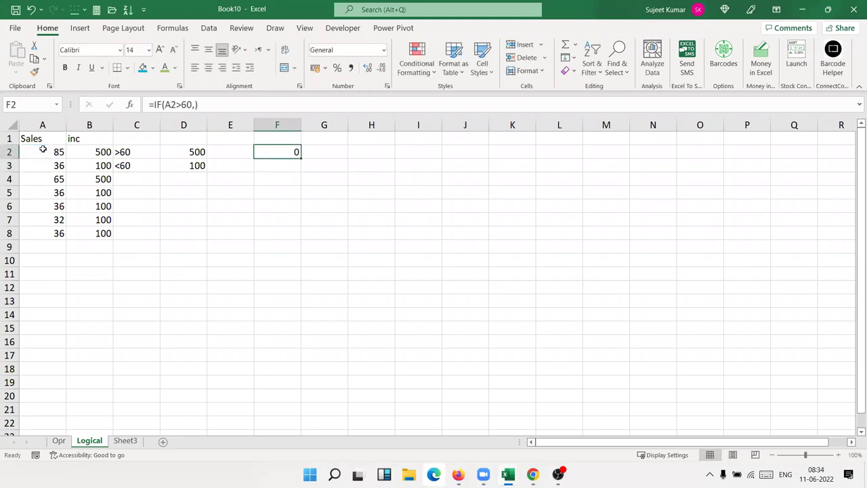
# Insert 500 as the value-if-true so F2 returns 500.
pyautogui.press('F2')
pyautogui.press('Left')
pyautogui.write('50')
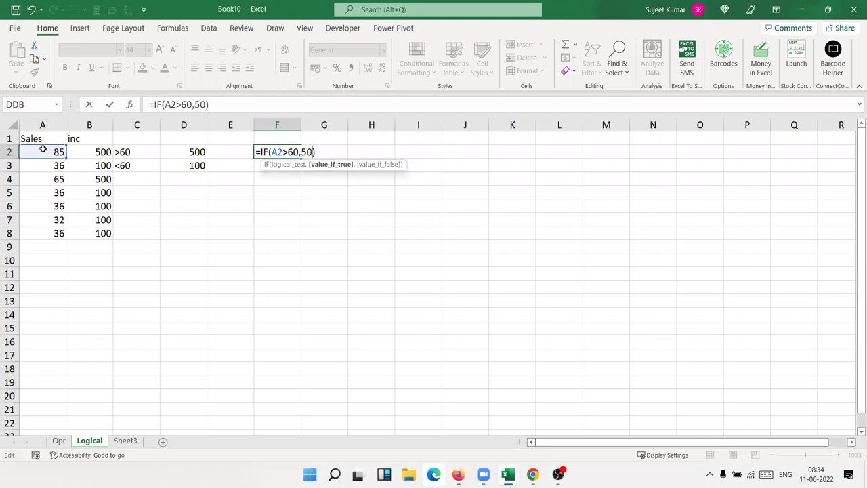
pyautogui.write('0')
pyautogui.press('Return')
pyautogui.press('Up')
pyautogui.press('F2')
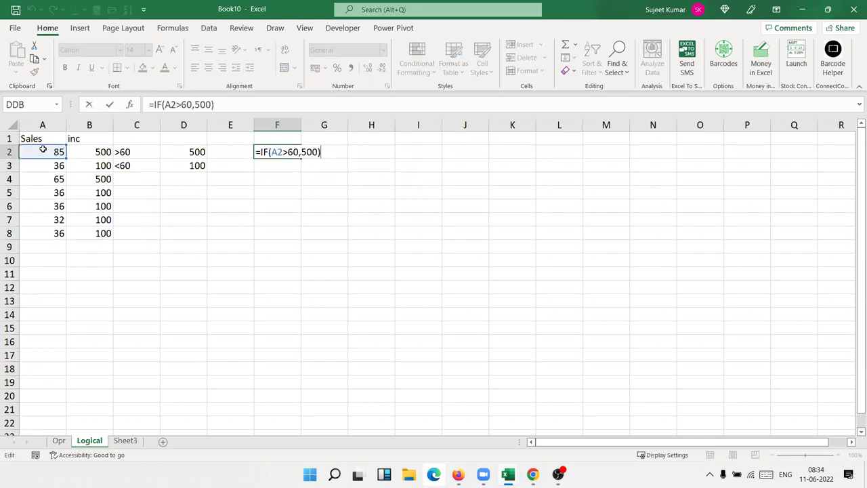
pyautogui.press('Return')
pyautogui.press('Up')
# Try VLOOKUP and SUBSTITUTE in H2, cancelling both.
pyautogui.press('Right')
pyautogui.press('Right')
pyautogui.write('=vl')
pyautogui.press('Tab')
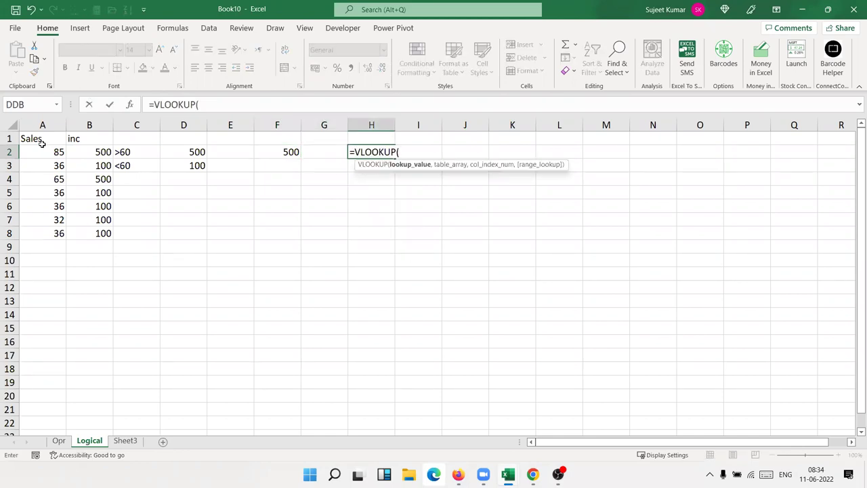
pyautogui.press('Escape')
pyautogui.write('=sy')
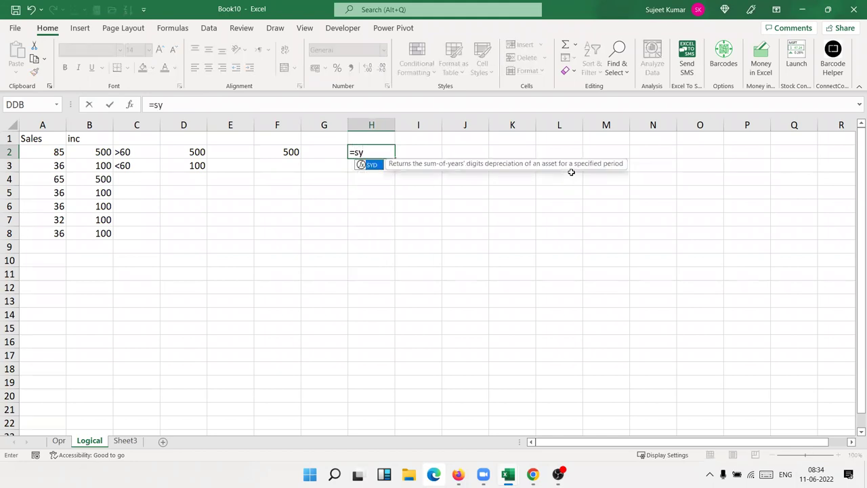
pyautogui.press('BackSpace')
pyautogui.write('ub')
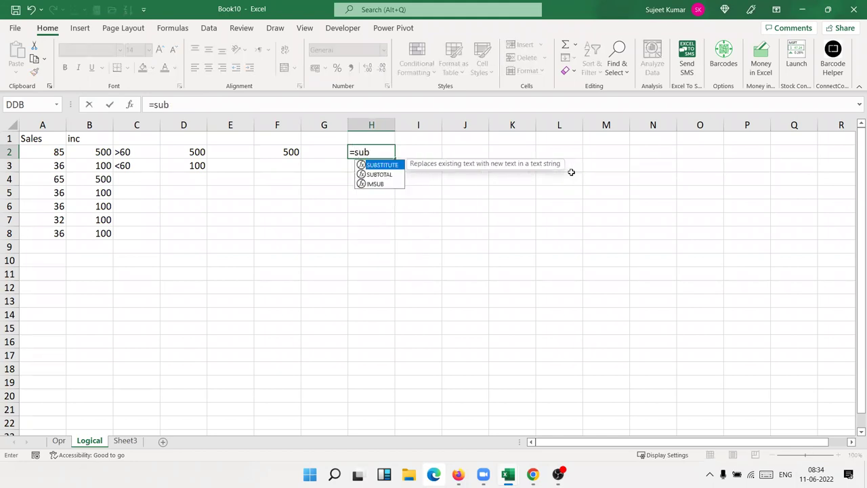
pyautogui.press('Tab')
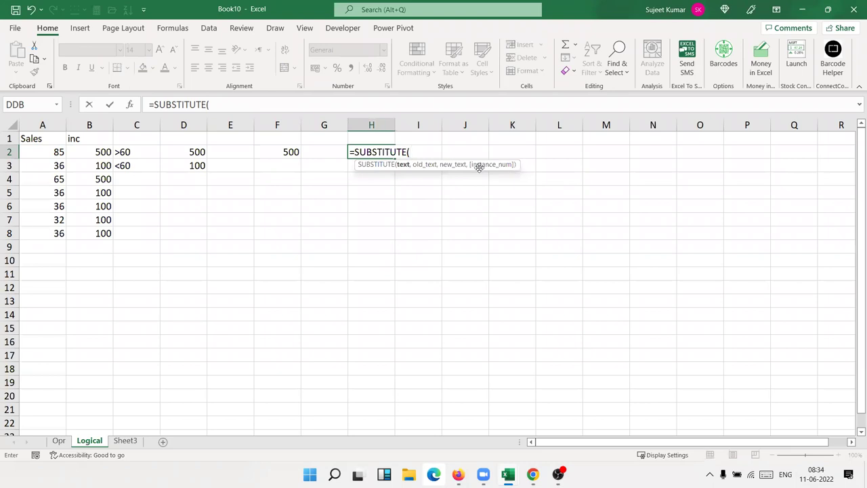
pyautogui.press('Escape')
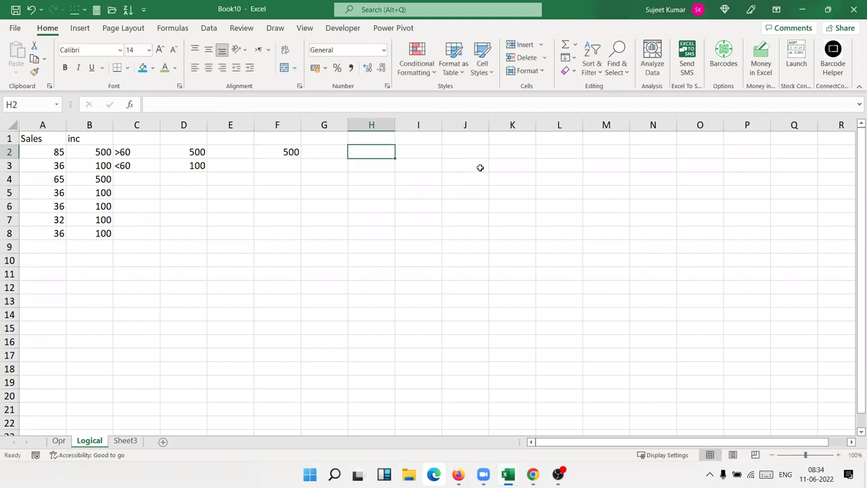
# Clear the earlier results from B2:G8.
pyautogui.click(352, 176)
pyautogui.click(196, 165)
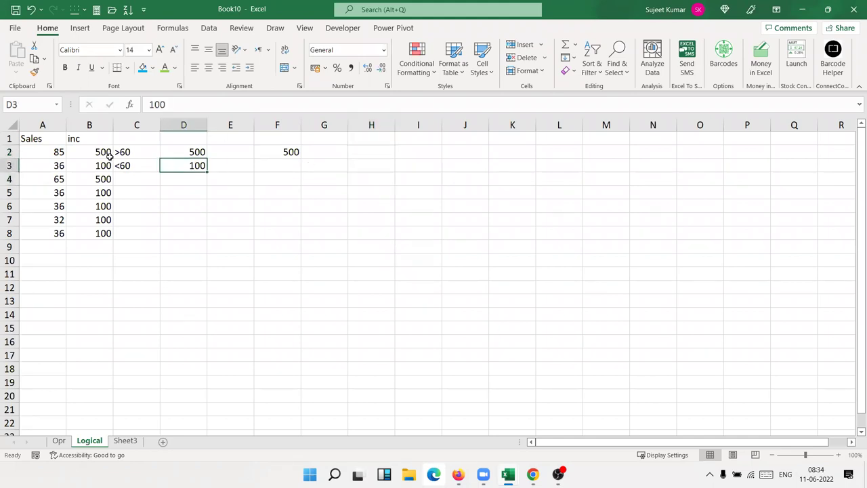
pyautogui.moveTo(110, 154); pyautogui.dragTo(322, 230)
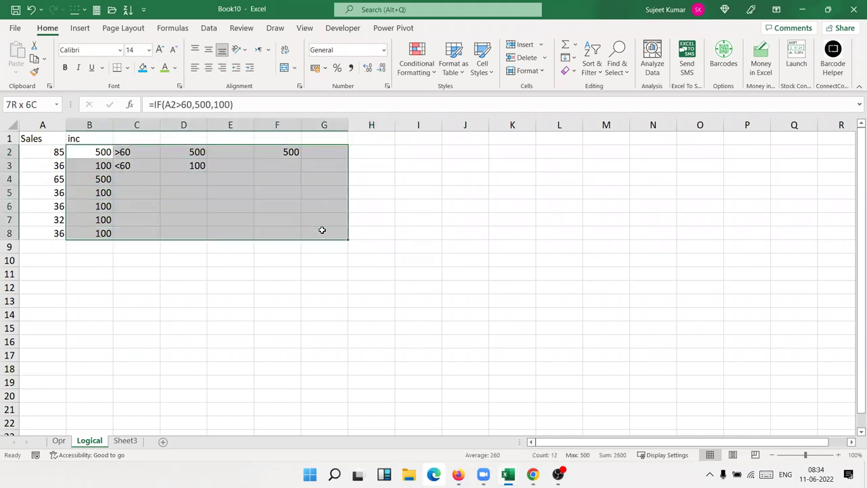
pyautogui.press('Delete')
pyautogui.press('Right')
pyautogui.press('Right')
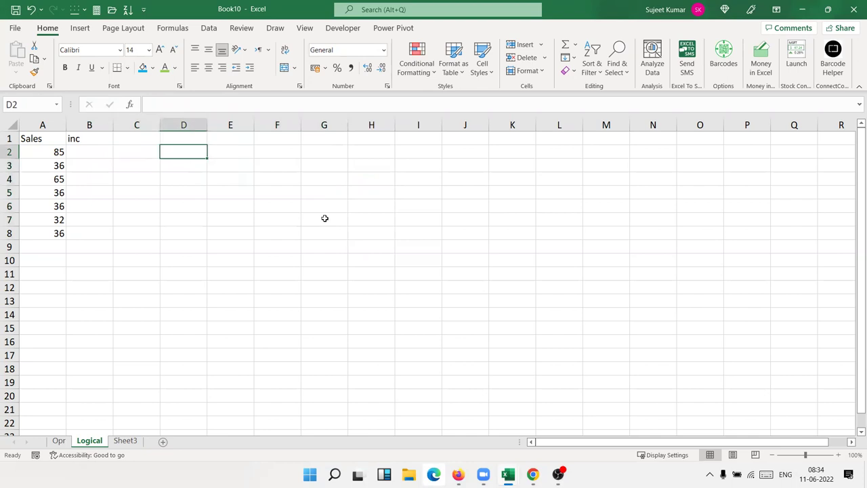
# Enter the range label 50-80 in D2, with 500 in E2 and 100 in E3.
pyautogui.write('50-8')
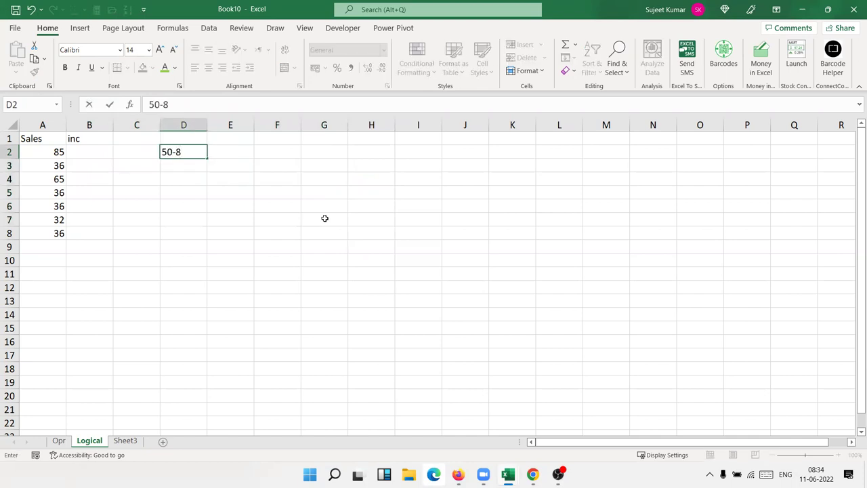
pyautogui.write('0')
pyautogui.press('Right')
pyautogui.write('500')
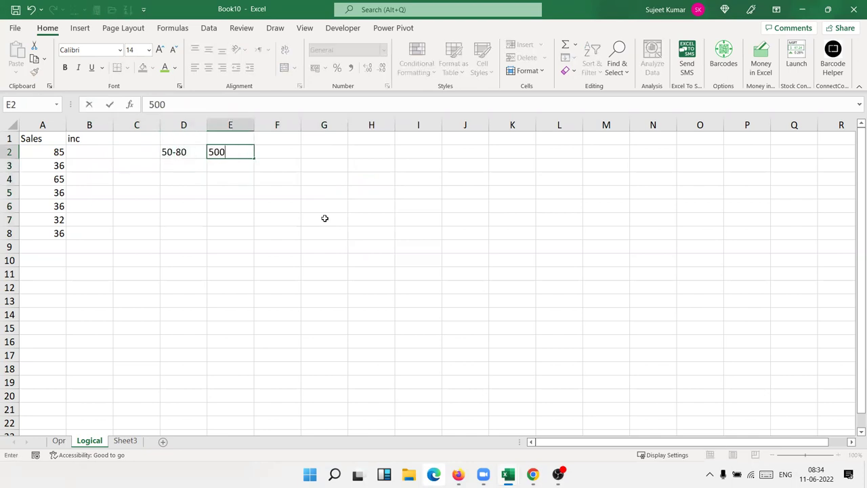
pyautogui.press('Return')
pyautogui.press('Right')
pyautogui.write('100')
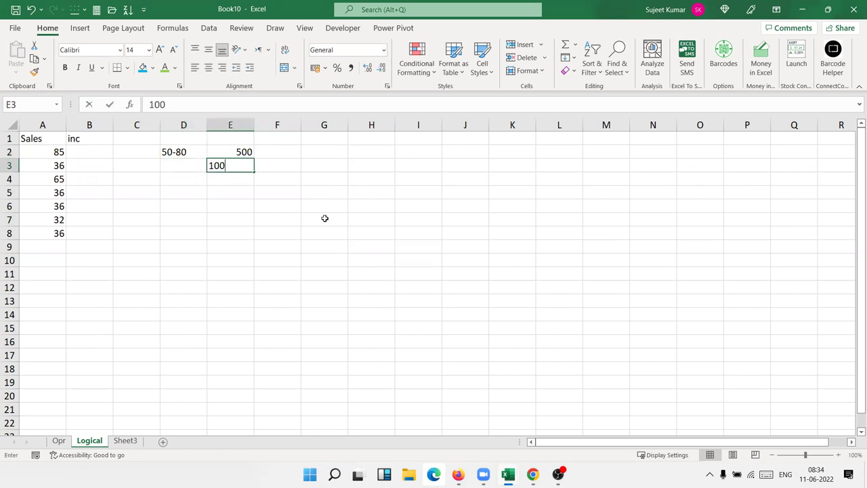
pyautogui.press('Return')
pyautogui.press('Left')
pyautogui.press('Left')
pyautogui.press('Up')
pyautogui.press('Up')
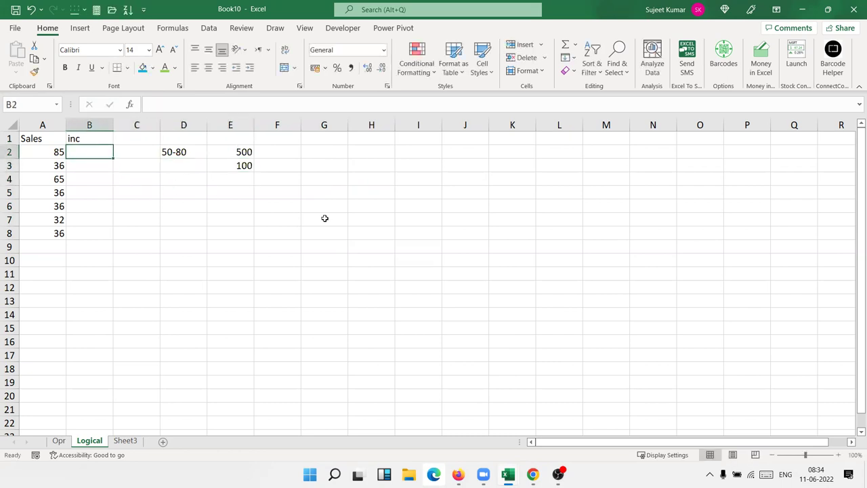
# Enter =AND(A2>=50,A2<=80) in B2.
pyautogui.write('=and')
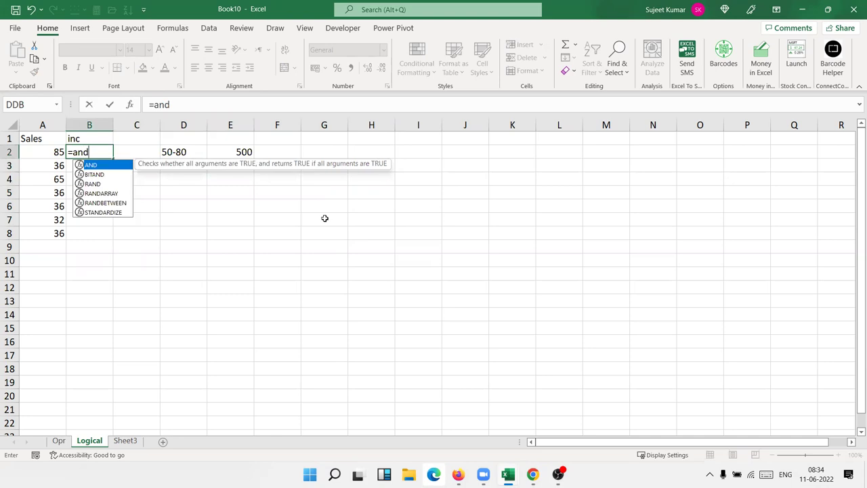
pyautogui.press('Tab')
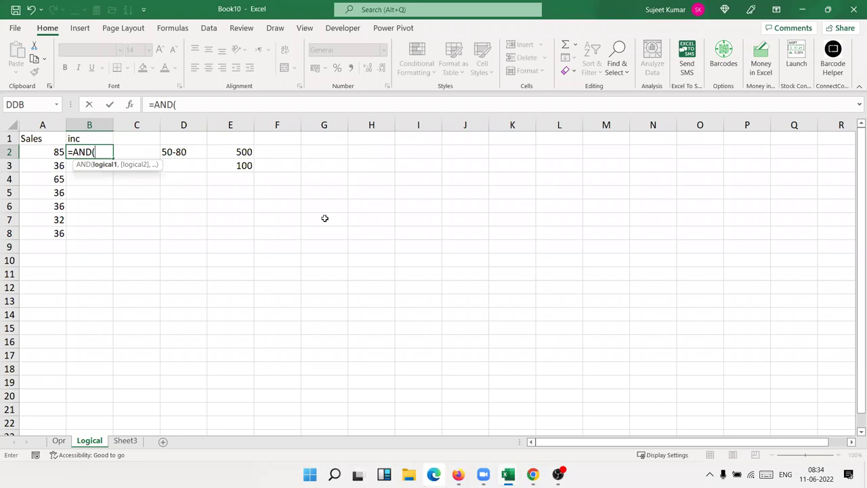
pyautogui.click(42, 153)
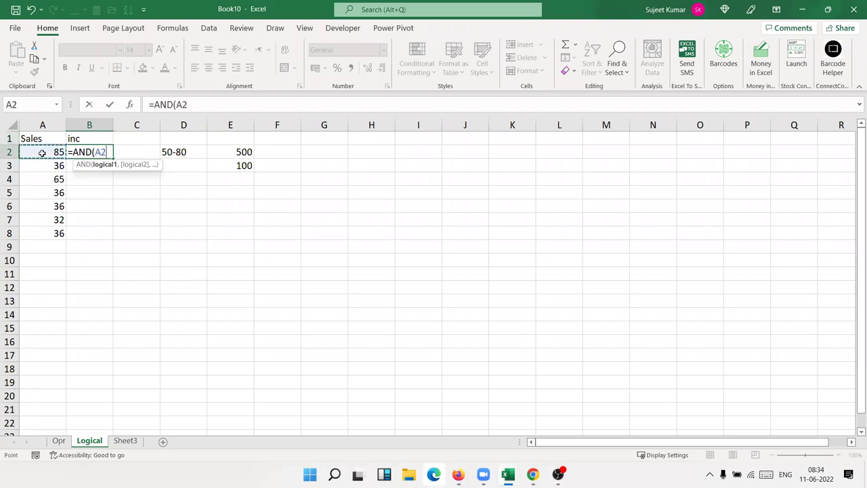
pyautogui.write('>=50,')
pyautogui.click(42, 153)
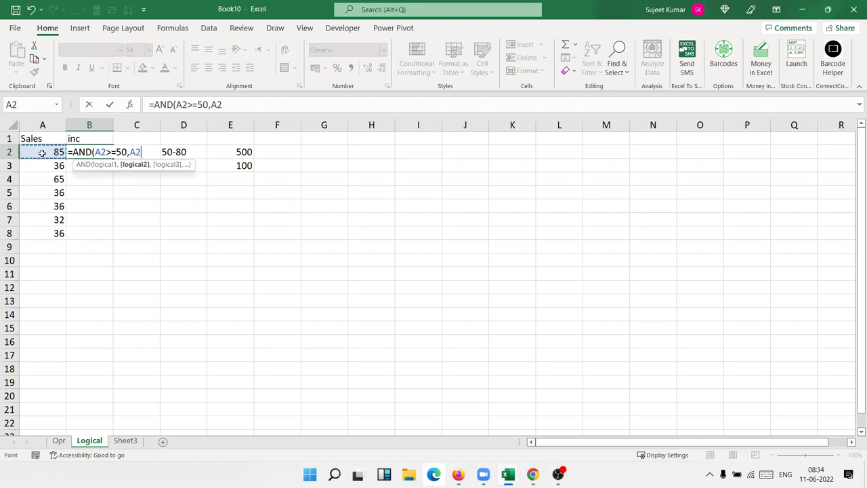
pyautogui.write('<=80)')
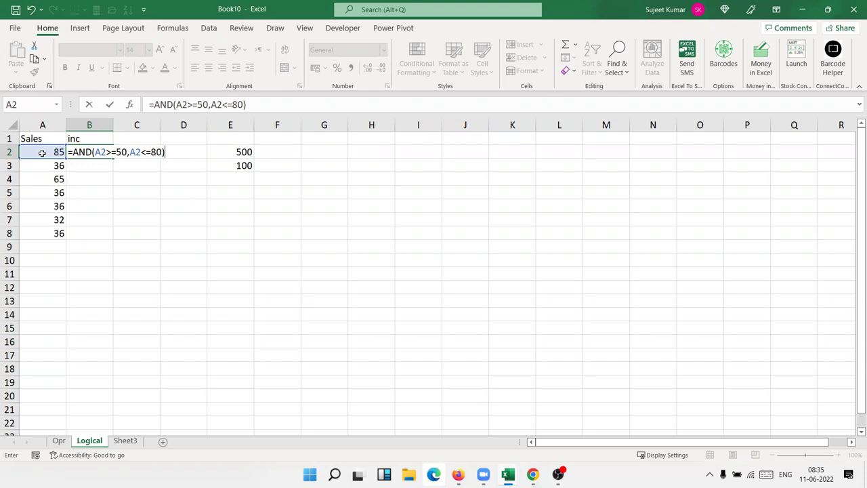
pyautogui.press('Return')
pyautogui.press('Up')
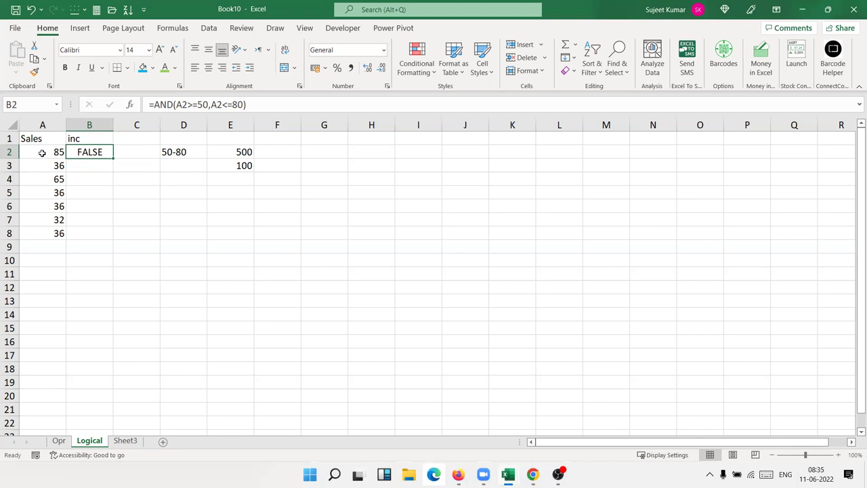
# Fill the AND test down, then change B2 to =IF(AND(A2>=50,A2<=80),500,100).
pyautogui.doubleClick(113, 158)
pyautogui.click(106, 153)
pyautogui.click(184, 107)
pyautogui.click(154, 105)
pyautogui.write('IF(')
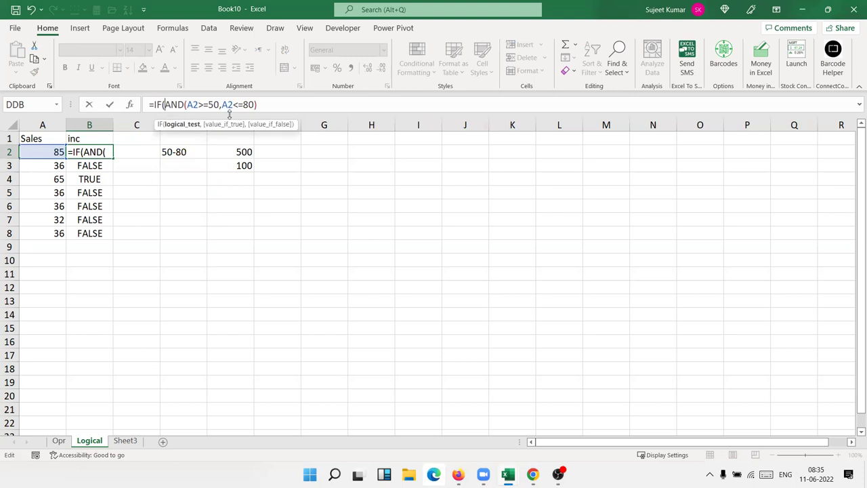
pyautogui.click(268, 106)
pyautogui.write(',500')
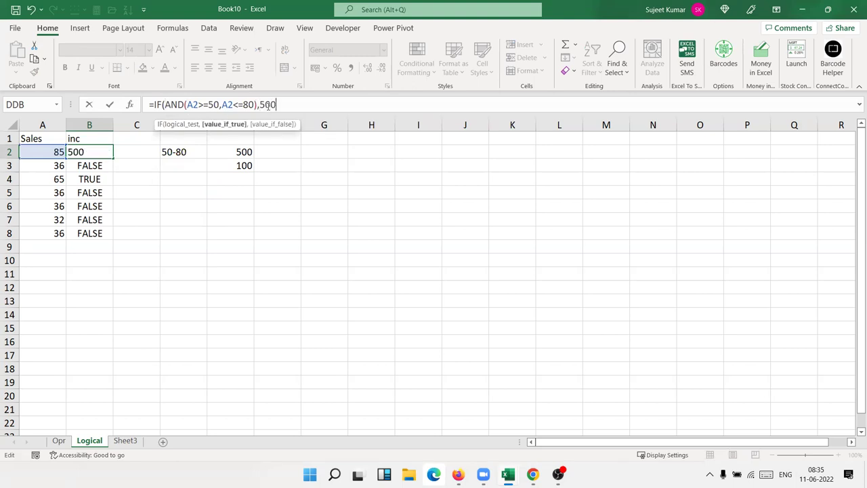
pyautogui.write(',100')
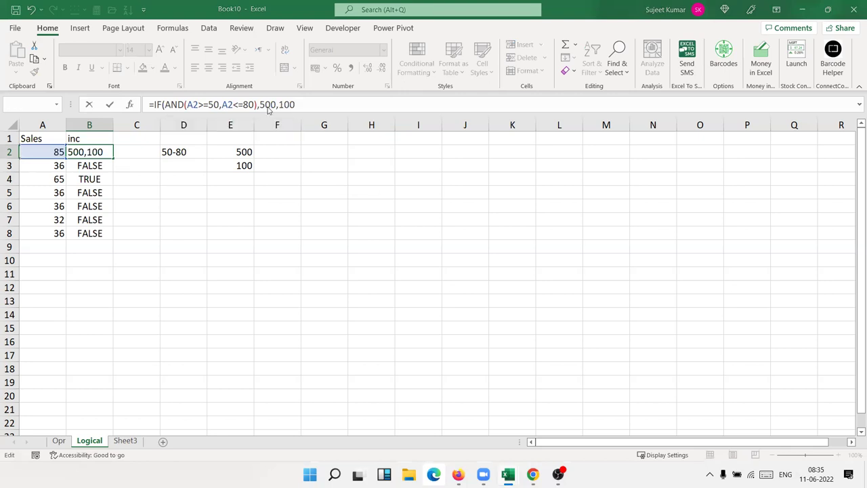
pyautogui.press('Return')
pyautogui.press('Return')
# Copy the IF formula through B8 and check that sales of 65 return 500.
pyautogui.hotkey('ctrl', 'shift', 'Down')
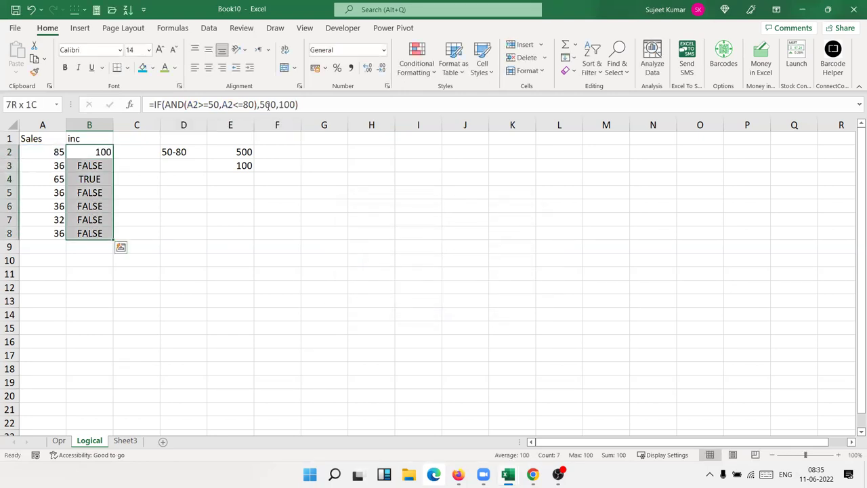
pyautogui.hotkey('ctrl', 'd')
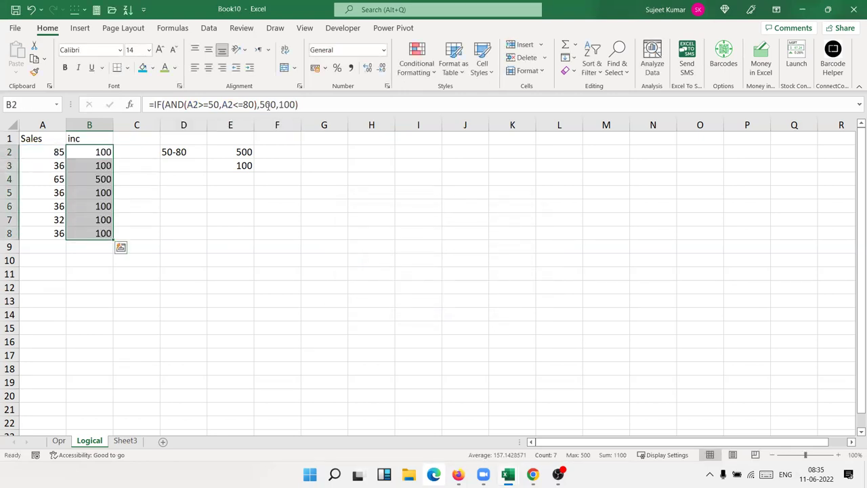
pyautogui.press('Down')
pyautogui.press('Down')
pyautogui.press('Left')
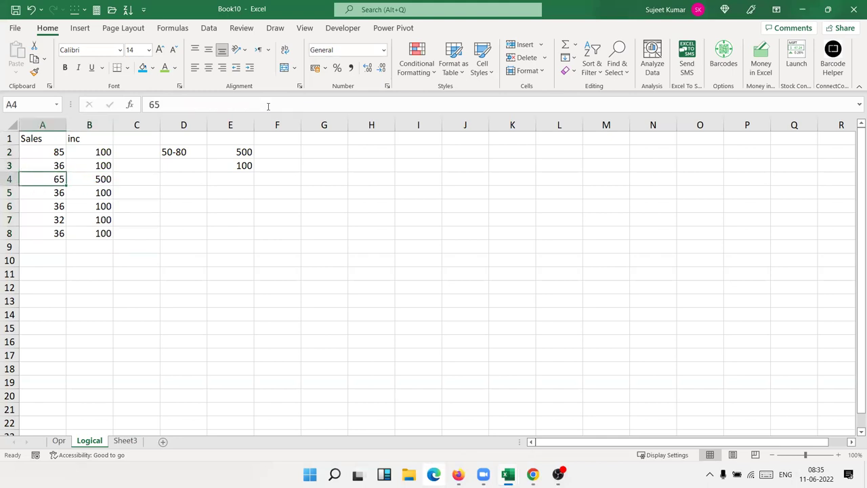
pyautogui.press('Right')
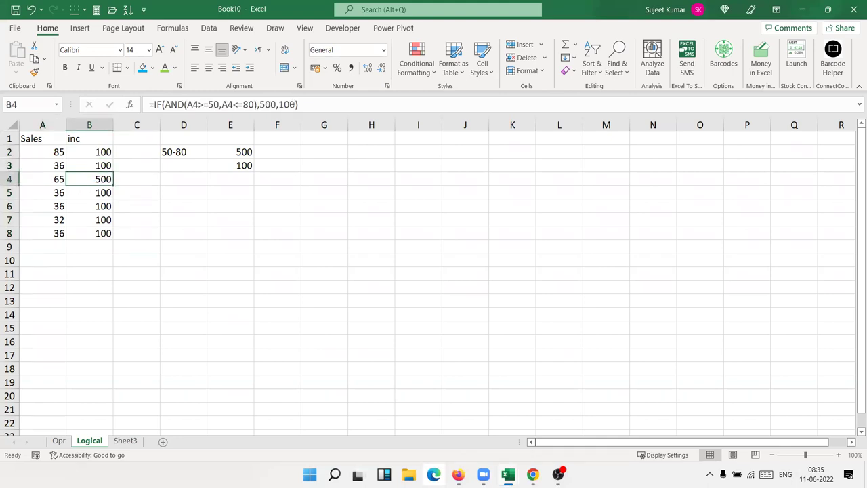
pyautogui.click(366, 139)
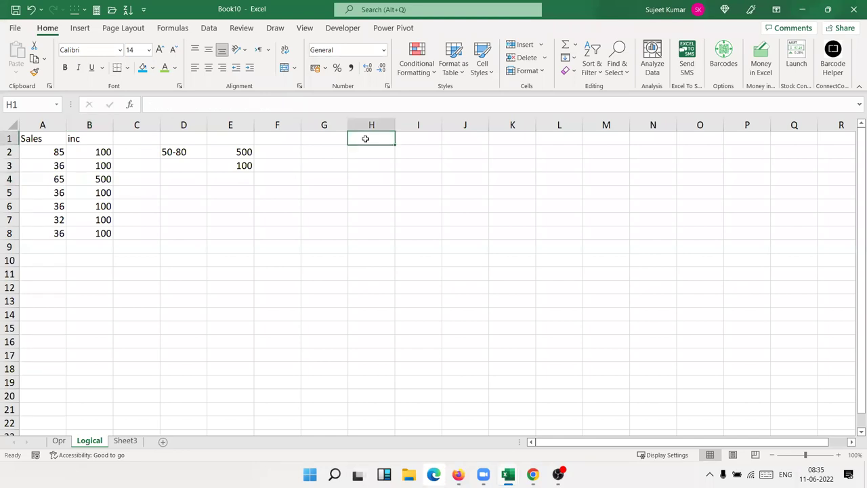
# Add a Days header in H1 and fill repeating weekdays from Sun down to H17.
pyautogui.write('Days')
pyautogui.press('Return')
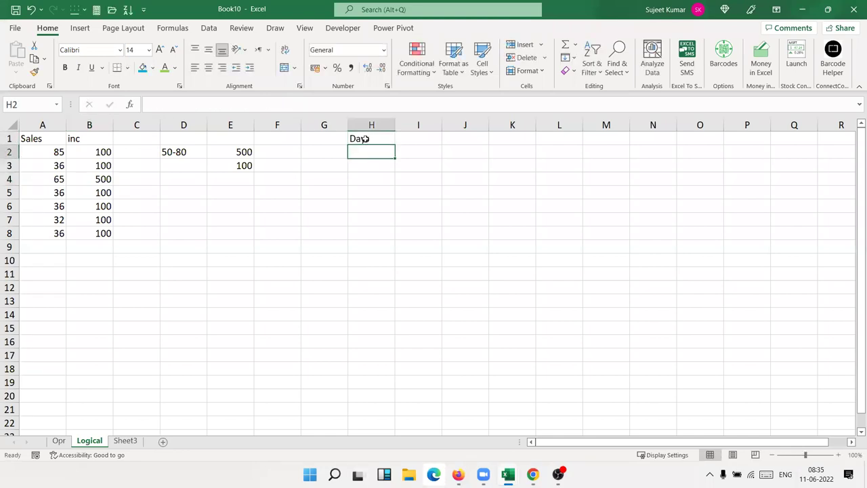
pyautogui.write('Sun')
pyautogui.click(382, 163)
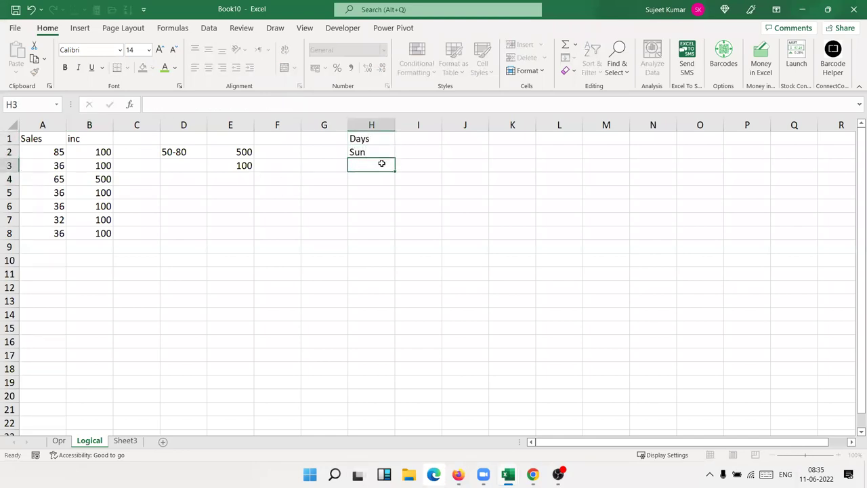
pyautogui.click(390, 152)
pyautogui.moveTo(395, 158); pyautogui.dragTo(382, 359)
# Start a day key with Sut-Sun in K2 and W/O in L2.
pyautogui.click(522, 142)
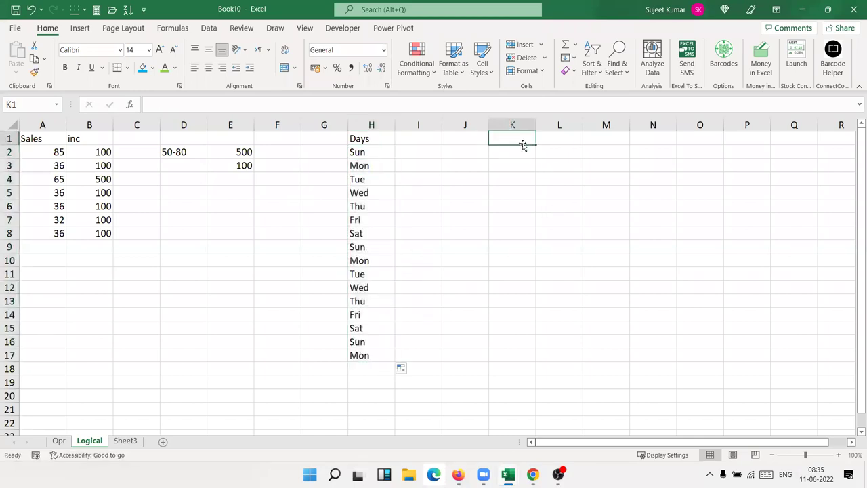
pyautogui.press('Down')
pyautogui.write('Sut-Sun')
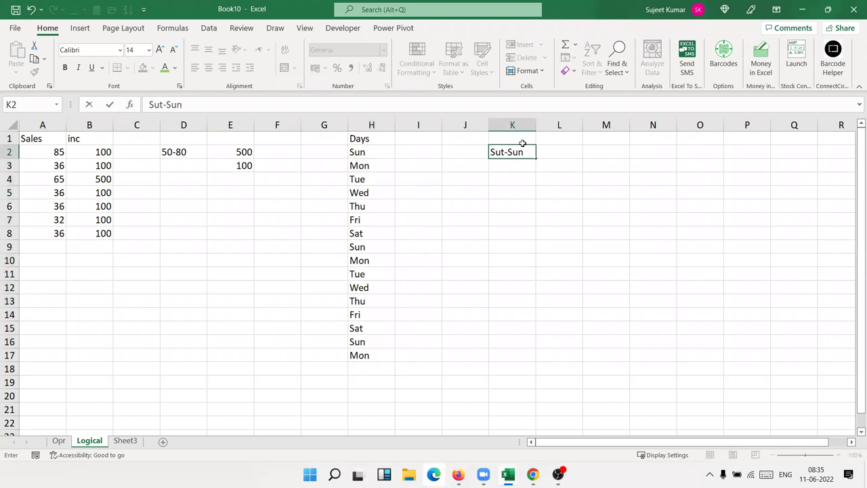
pyautogui.press('Tab')
pyautogui.write('W/O')
pyautogui.press('Return')
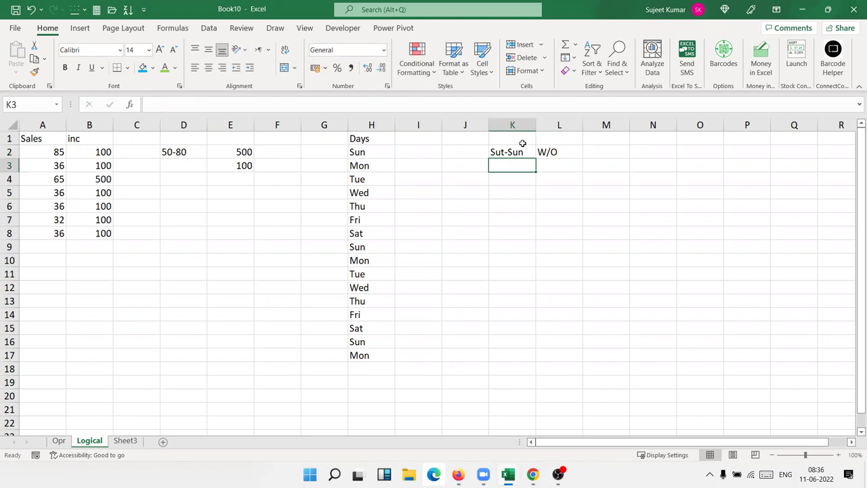
# Add Open in L3 below W/O and check the Sun value in H2.
pyautogui.press('Right')
pyautogui.press('Right')
pyautogui.press('Left')
pyautogui.write('Open')
pyautogui.press('Left')
pyautogui.press('Left')
pyautogui.press('Left')
pyautogui.press('Up')
pyautogui.press('Up')
pyautogui.press('Down')
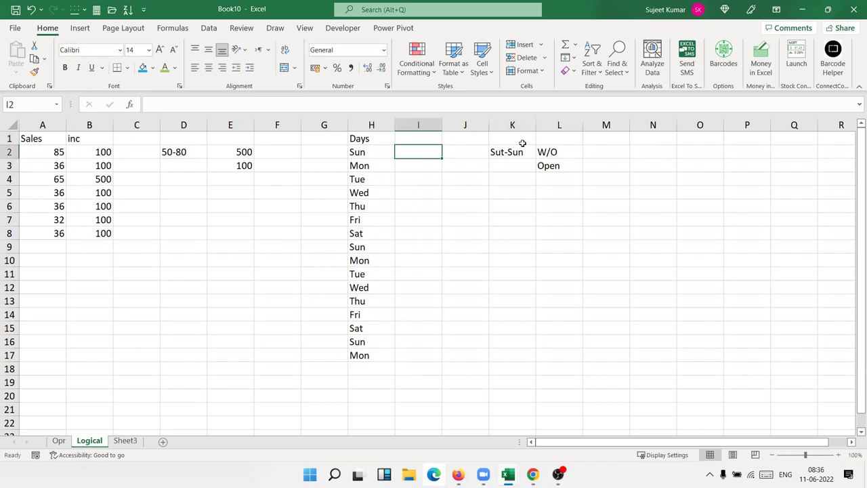
pyautogui.press('Left')
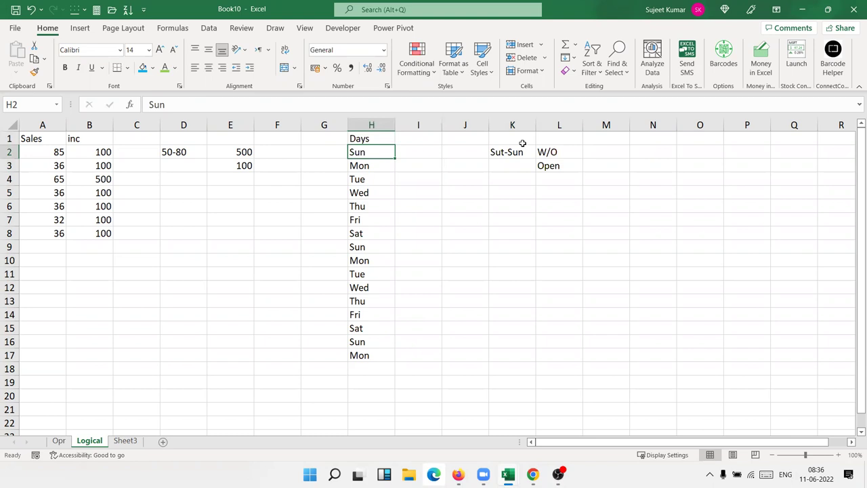
pyautogui.press('Right')
# Enter =OR(H2="Sat",H2="Sun") in I2, discarding an initial IF start.
pyautogui.write('=')
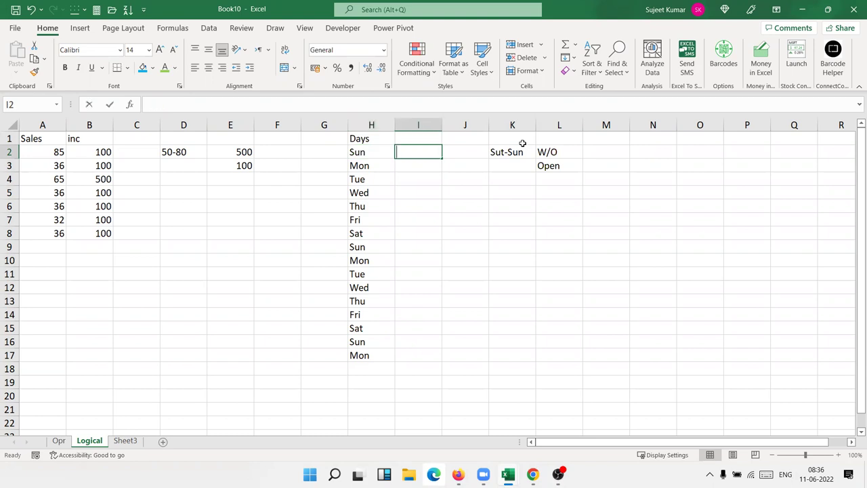
pyautogui.write('if')
pyautogui.press('Tab')
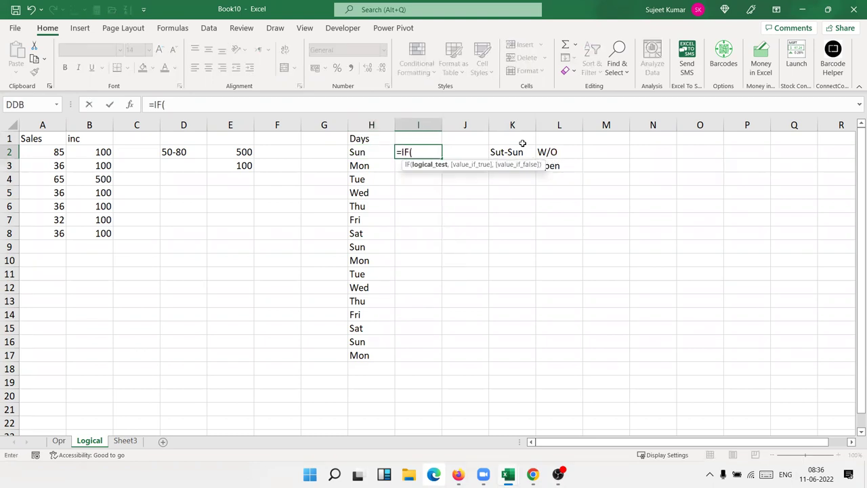
pyautogui.press('Escape')
pyautogui.write('=o')
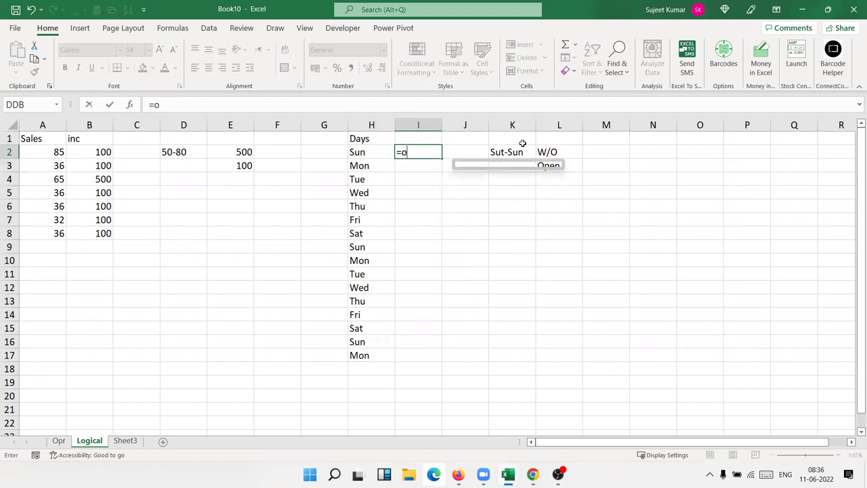
pyautogui.write('r')
pyautogui.press('Tab')
pyautogui.press('Left')
pyautogui.write('=')
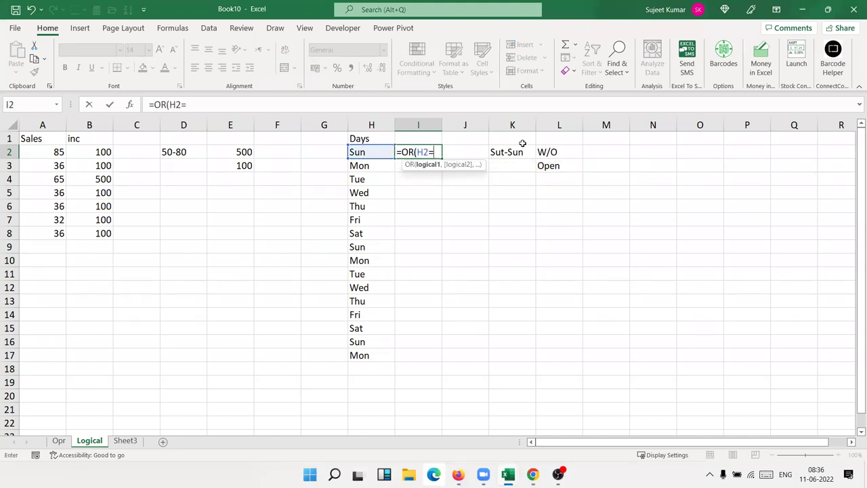
pyautogui.write('"Su')
pyautogui.press('BackSpace')
pyautogui.write('at",')
pyautogui.press('Left')
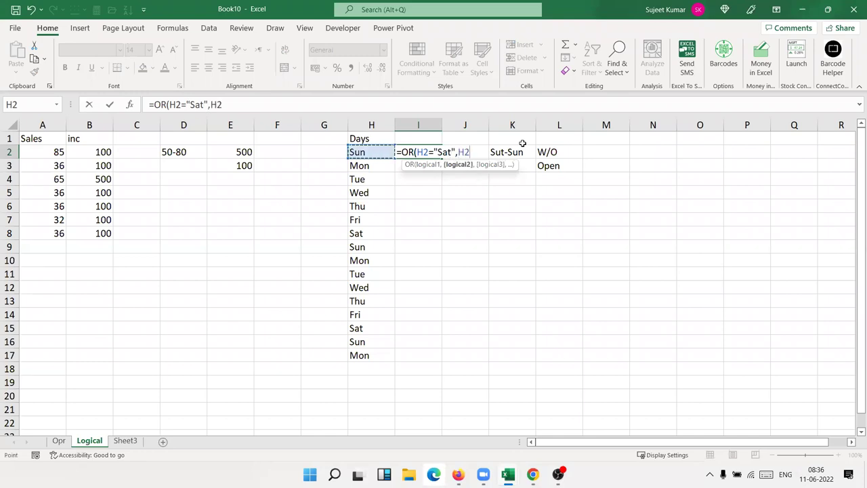
pyautogui.write('=Sun")')
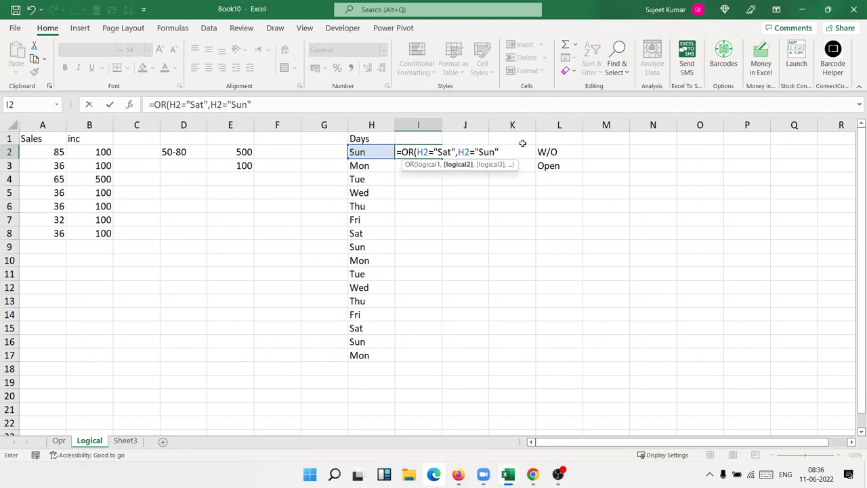
pyautogui.press('Return')
# Copy the OR formula down I2:I17 so weekends show TRUE.
pyautogui.press('Left')
pyautogui.hotkey('ctrl', 'Down')
pyautogui.press('Right')
pyautogui.hotkey('ctrl', 'shift', 'Up')
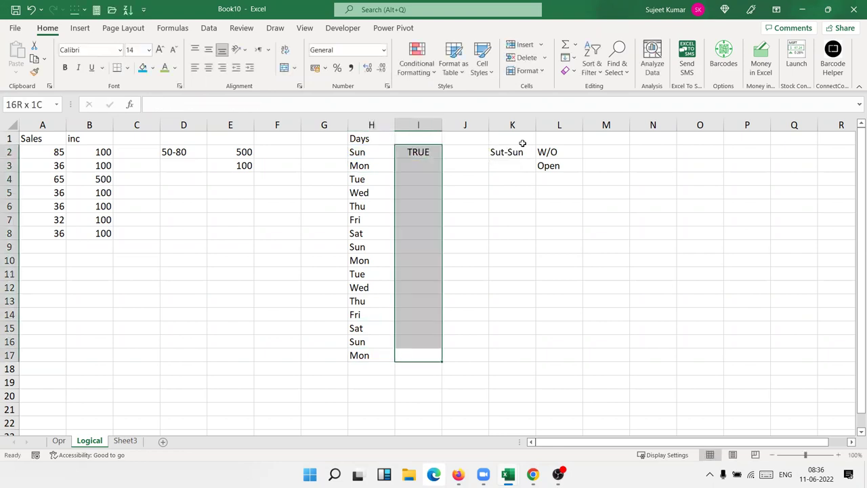
pyautogui.hotkey('ctrl', 'd')
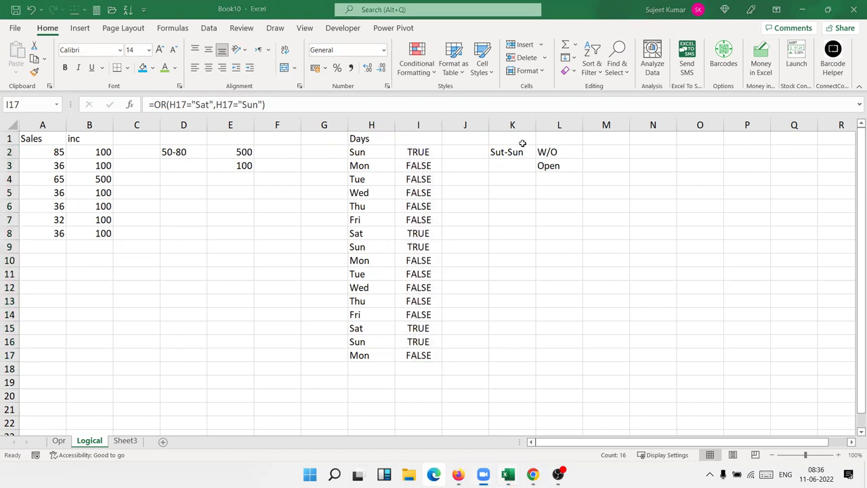
pyautogui.click(427, 152)
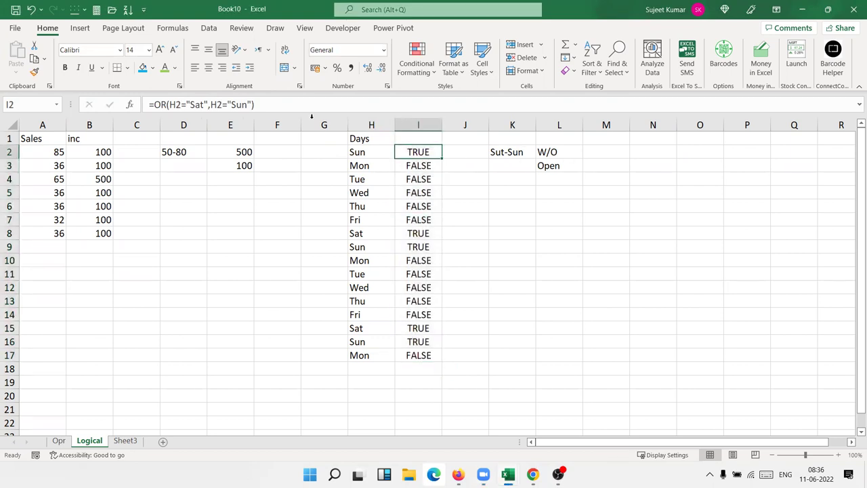
# Change I2 to =IF(OR(H2="Sat",H2="Sun"),"W/O","Open") and fill it down to I17.
pyautogui.click(152, 106)
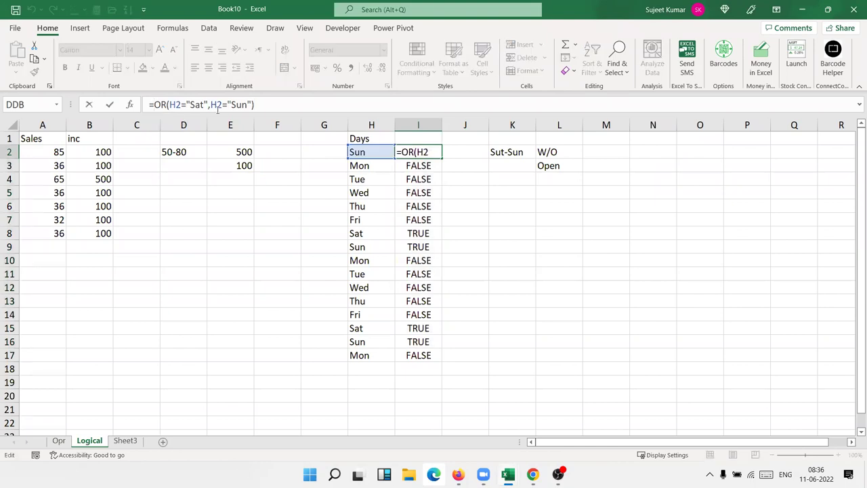
pyautogui.write('IF(')
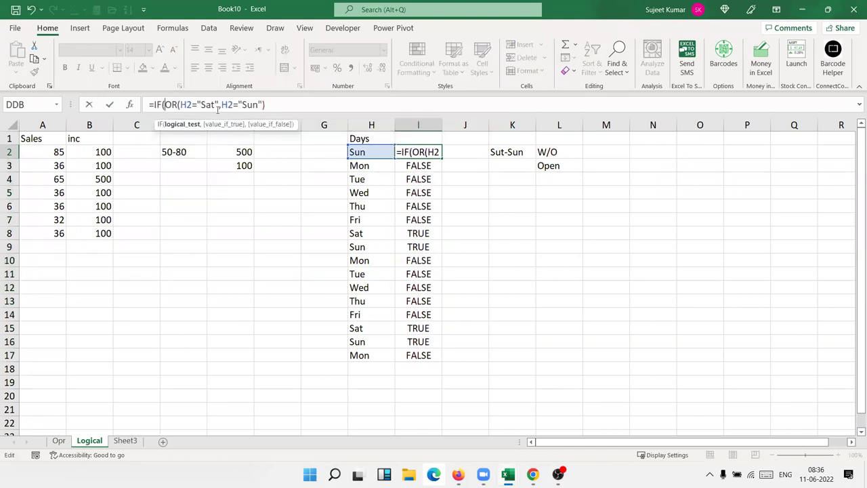
pyautogui.click(275, 104)
pyautogui.write(',"W/O","')
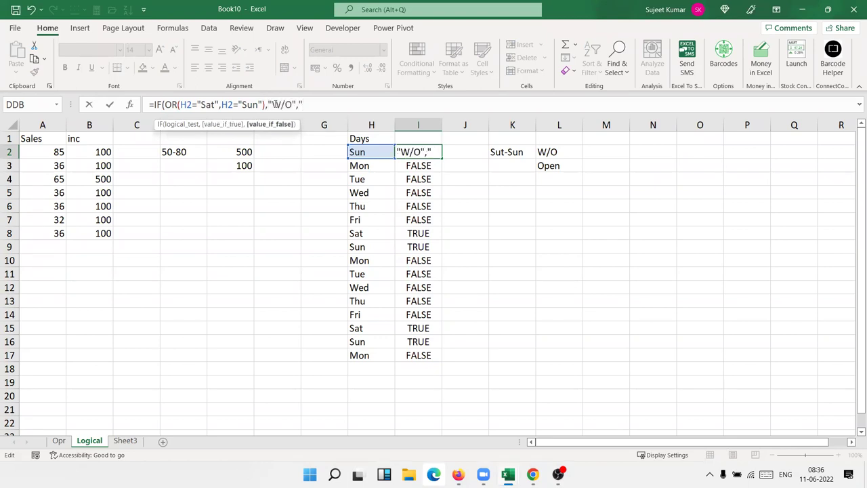
pyautogui.write('Open"')
pyautogui.press('Return')
pyautogui.press('Return')
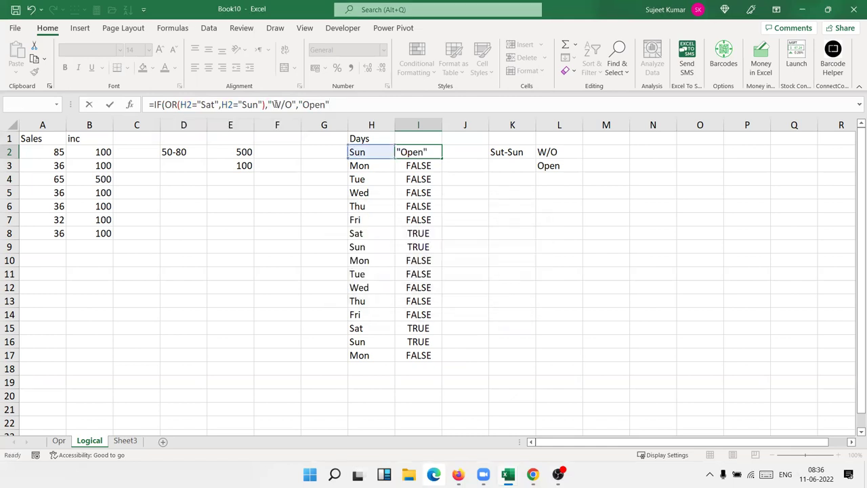
pyautogui.doubleClick(443, 159)
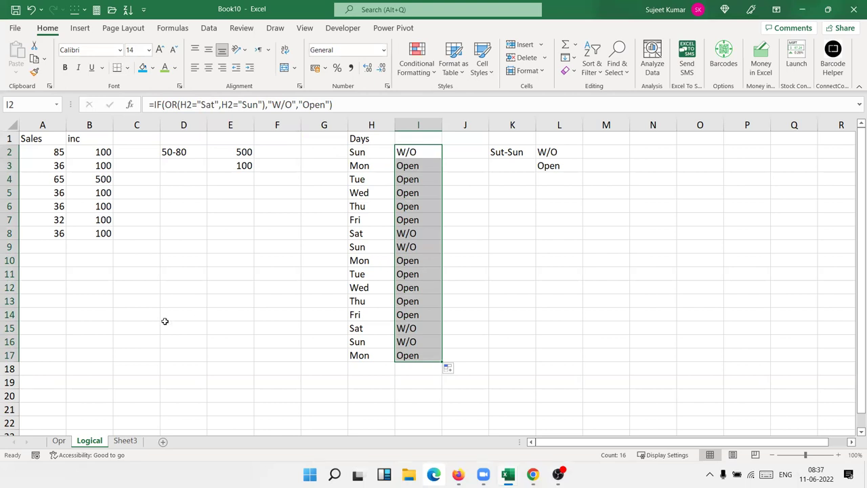
pyautogui.click(138, 278)
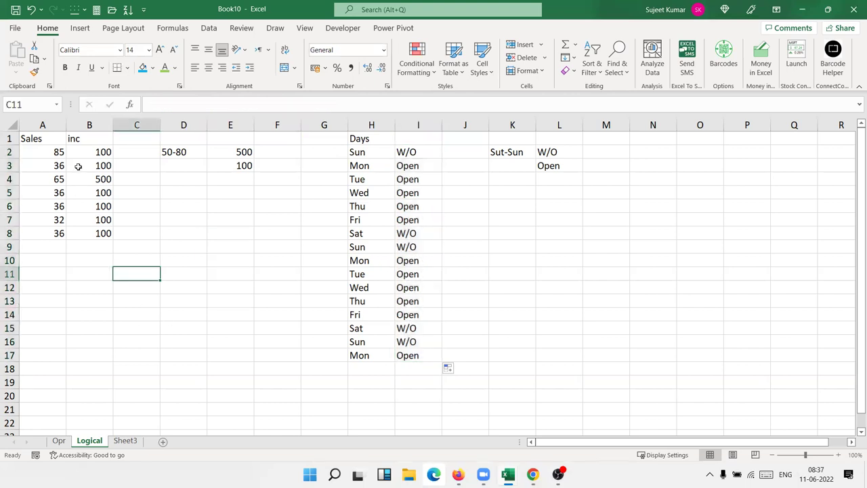
# Insert an empty column B before the inc column.
pyautogui.click(81, 126)
pyautogui.hotkey('ctrl', 'shift', '+')
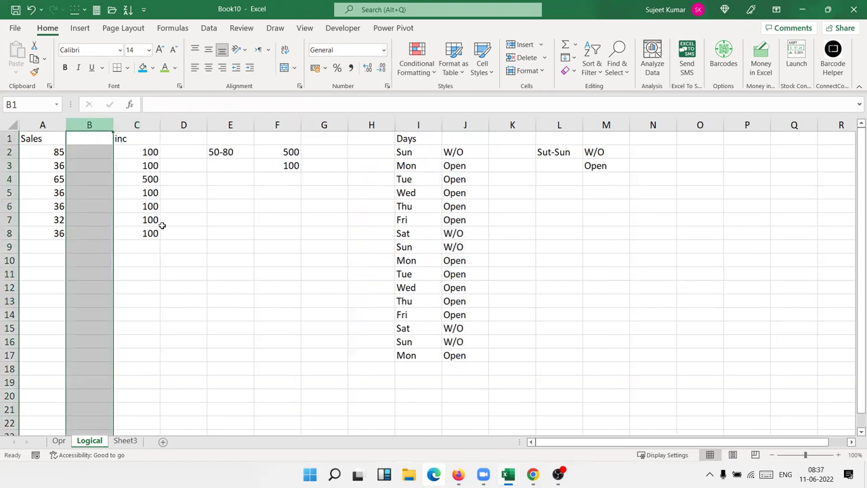
pyautogui.click(277, 246)
pyautogui.click(222, 169)
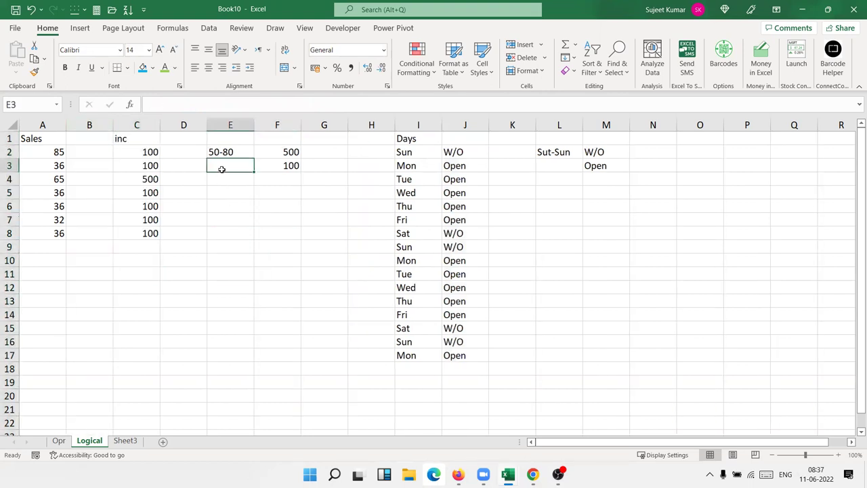
pyautogui.write('<50')
pyautogui.press('Escape')
pyautogui.press('Down')
pyautogui.press('Down')
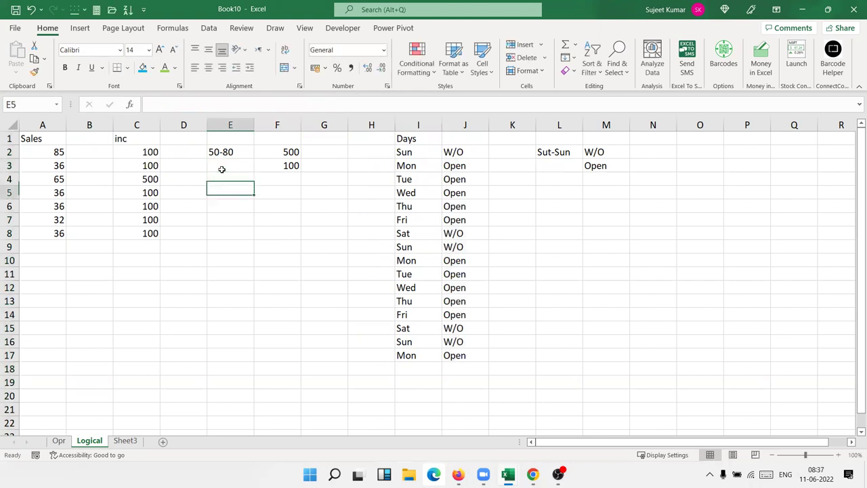
# Enter the slabs <50→100, >80→200 and 50-80→500 in E5:F7.
pyautogui.write('<50')
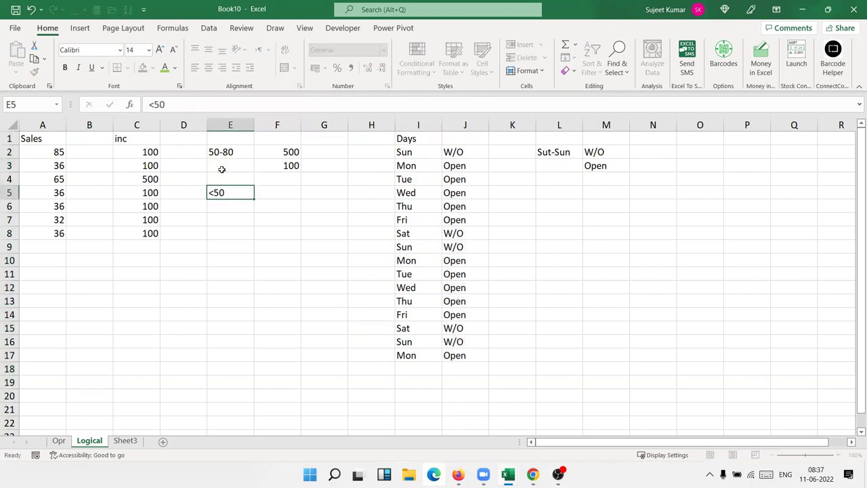
pyautogui.press('Tab')
pyautogui.write('100')
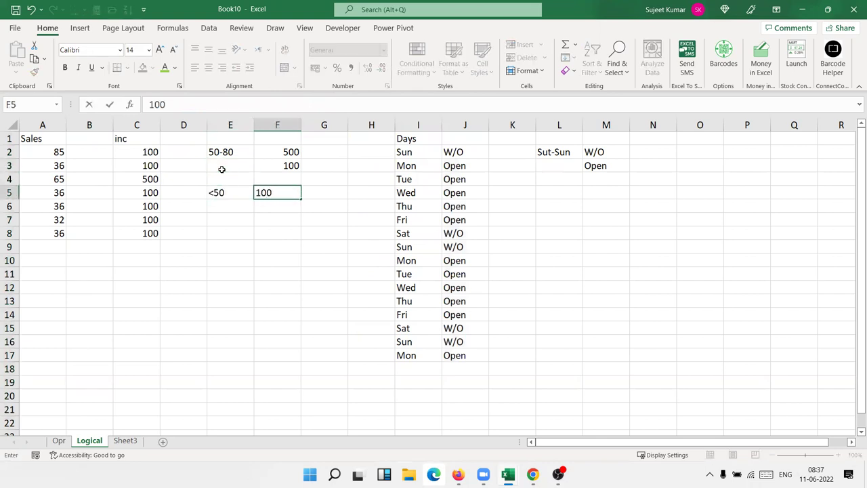
pyautogui.press('Return')
pyautogui.write('>8')
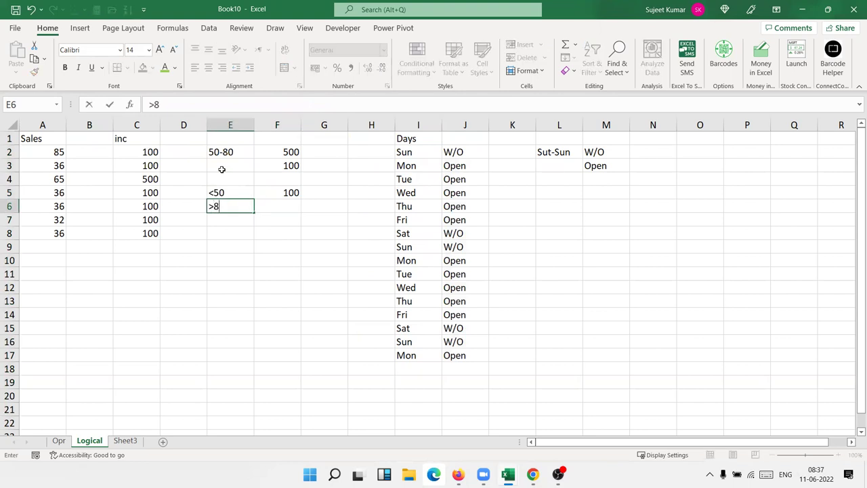
pyautogui.write('0')
pyautogui.press('Tab')
pyautogui.write('200')
pyautogui.press('Return')
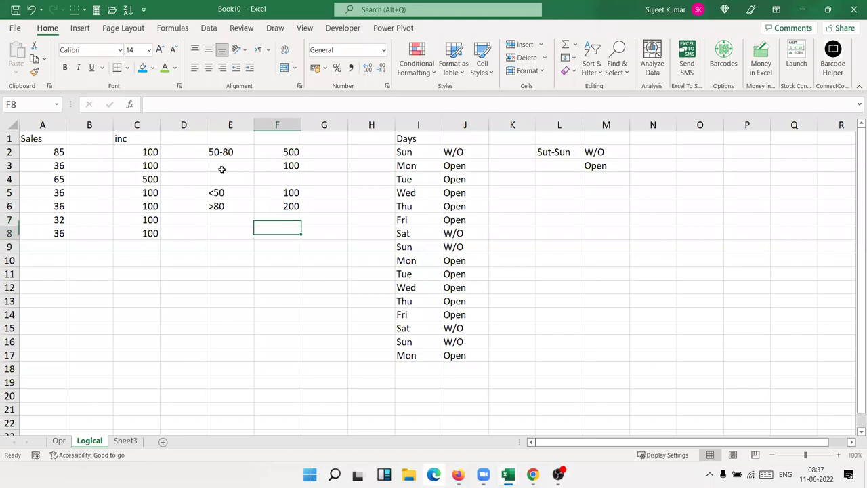
pyautogui.press('Left')
pyautogui.write('50')
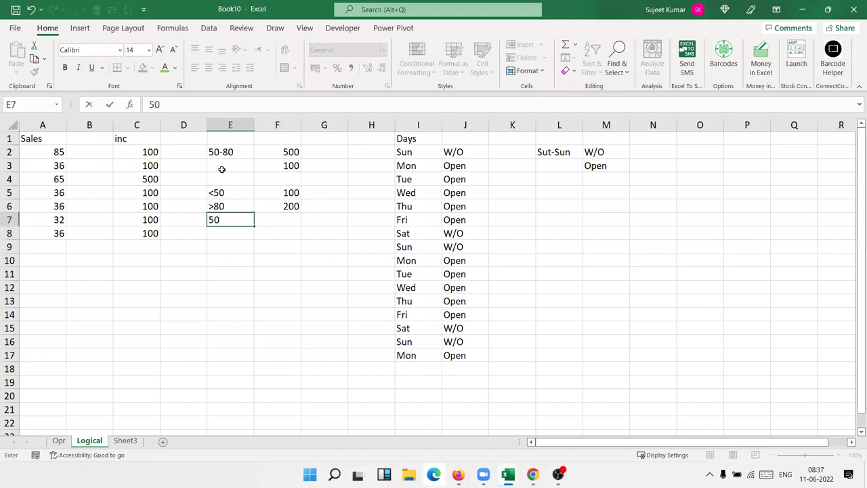
pyautogui.write('-80')
pyautogui.press('Tab')
pyautogui.write('5')
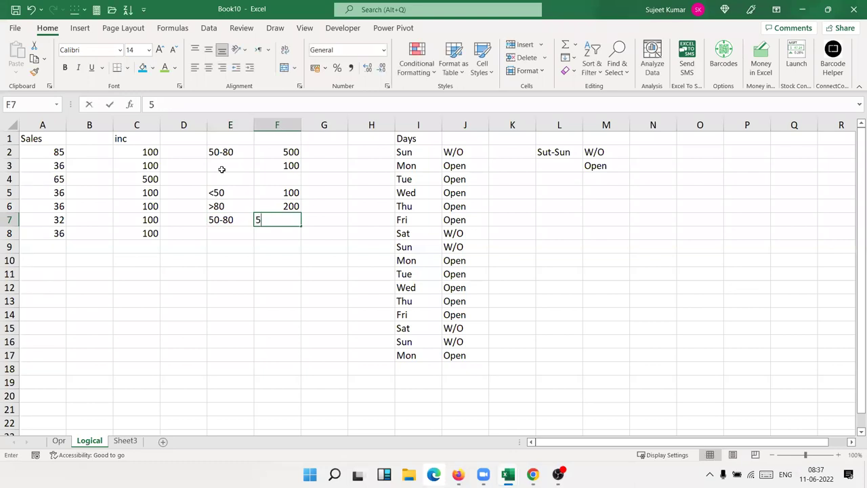
pyautogui.write('00')
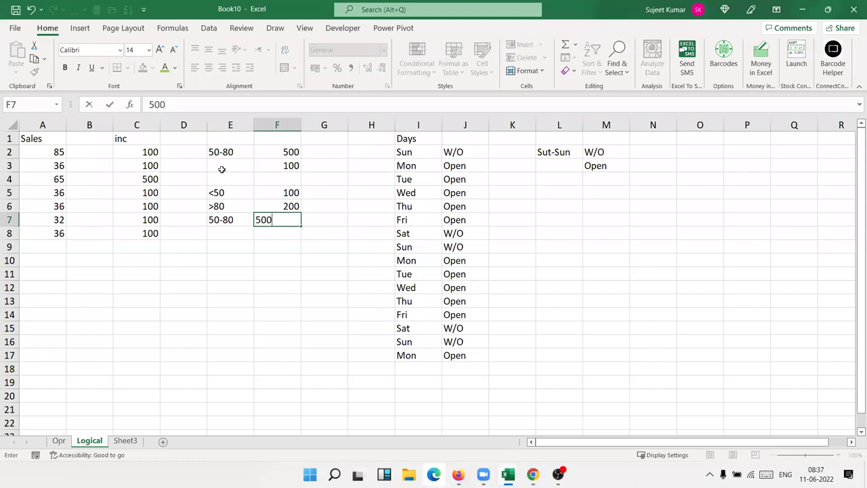
pyautogui.press('Return')
# Review the slab labels E5:E7 and the amounts F5:F7.
pyautogui.press('Up')
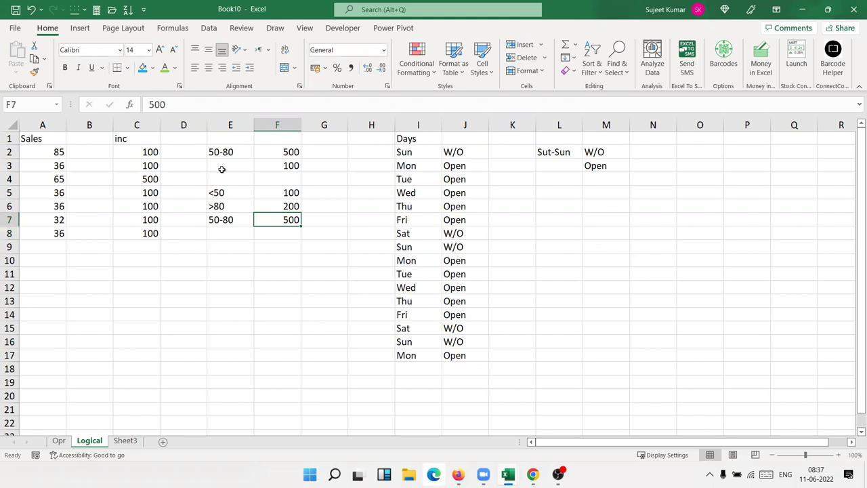
pyautogui.press('Left')
pyautogui.hotkey('shift', 'Up')
pyautogui.hotkey('shift', 'Up')
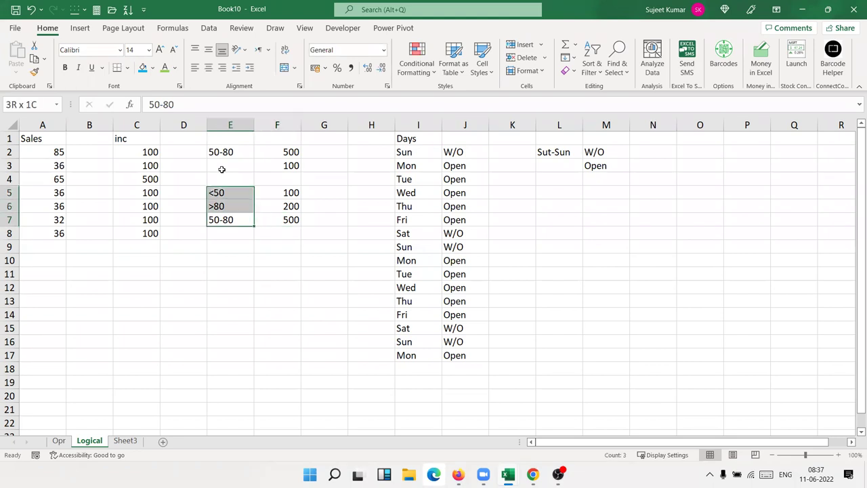
pyautogui.press('Right')
pyautogui.hotkey('shift', 'Up')
pyautogui.hotkey('shift', 'Up')
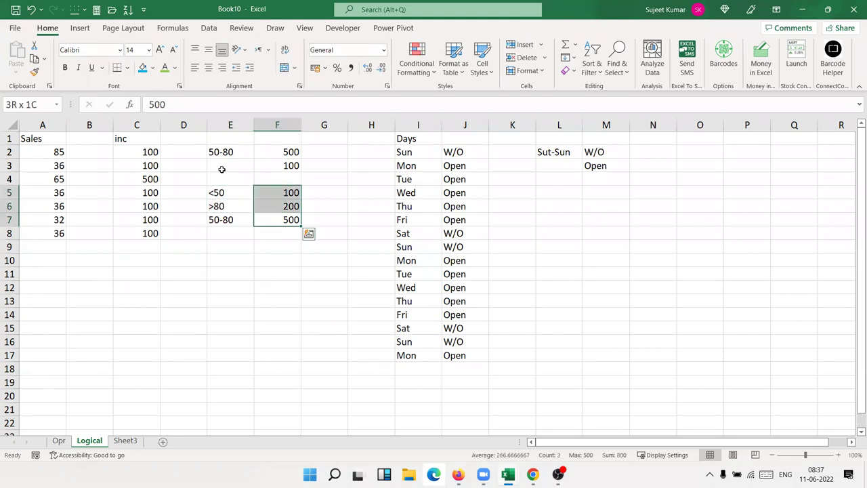
pyautogui.press('Down')
pyautogui.press('Left')
pyautogui.press('Left')
pyautogui.press('Left')
pyautogui.press('Left')
pyautogui.press('Up')
pyautogui.press('Up')
pyautogui.press('Up')
pyautogui.press('Up')
pyautogui.press('Up')
pyautogui.press('Up')
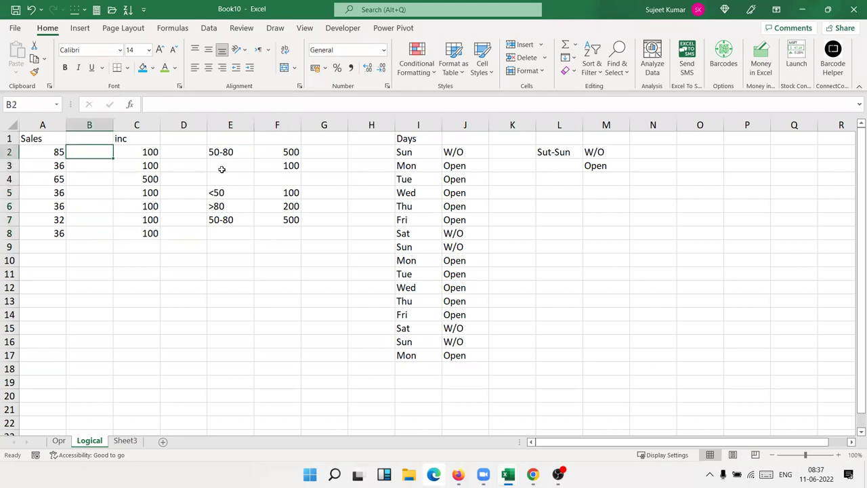
# Enter =IF(A2>50,IF(A2<80,500,200),100) in B2 and copy it down to B8.
pyautogui.write('=')
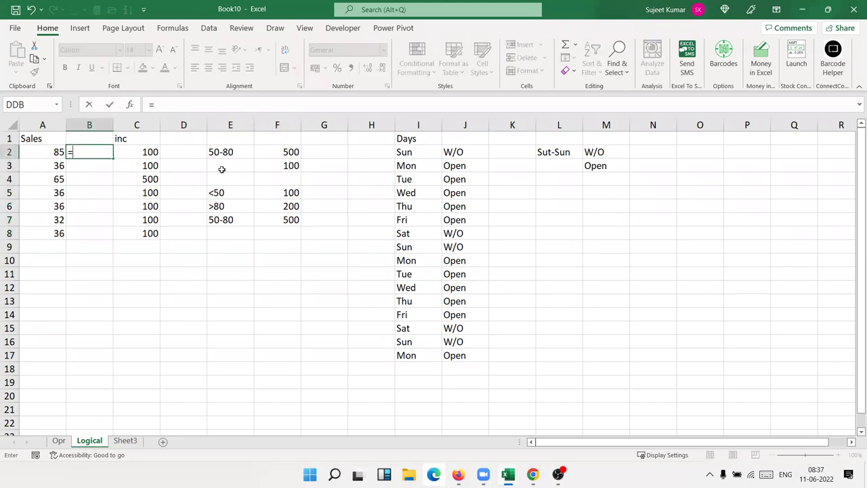
pyautogui.write('IF(')
pyautogui.press('Left')
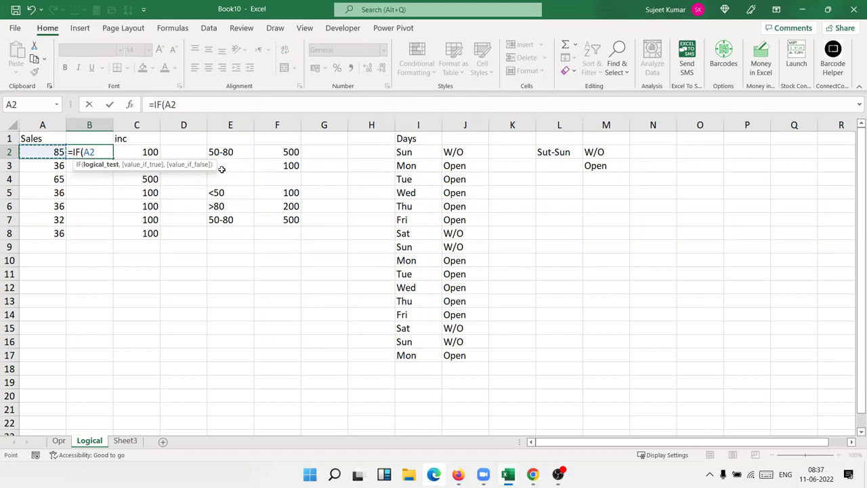
pyautogui.write('>')
pyautogui.write('50,IF(')
pyautogui.press('Left')
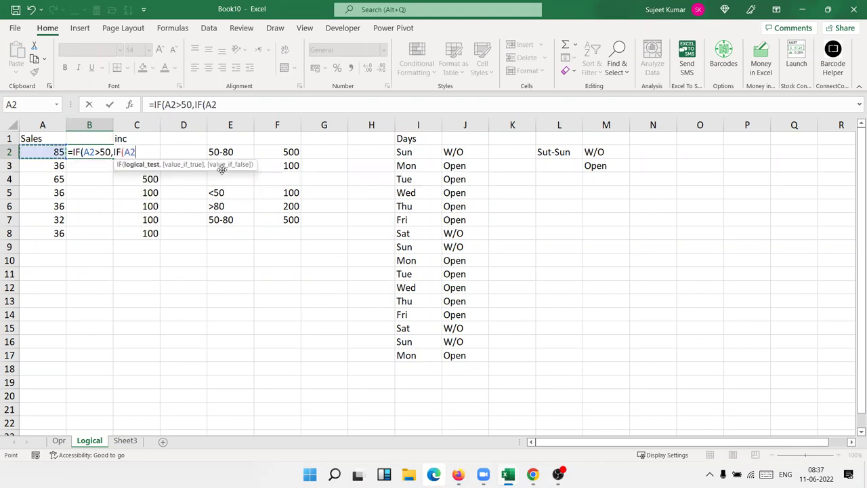
pyautogui.write('<8')
pyautogui.write('0,')
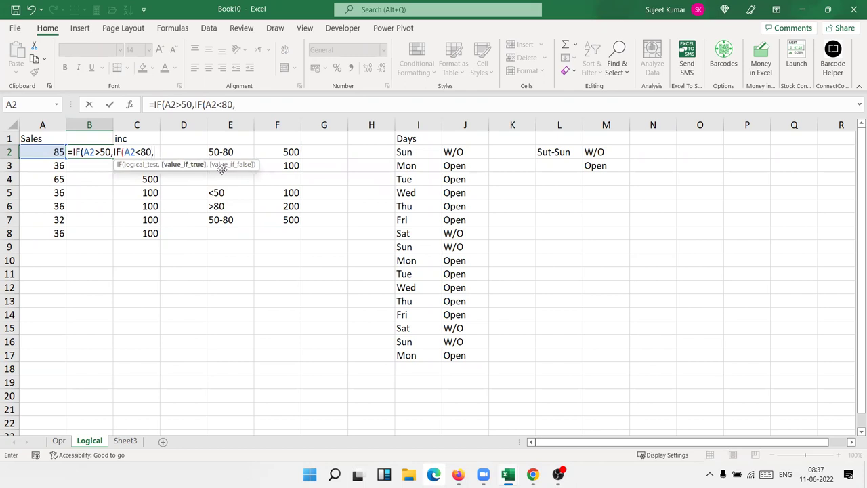
pyautogui.write('500,')
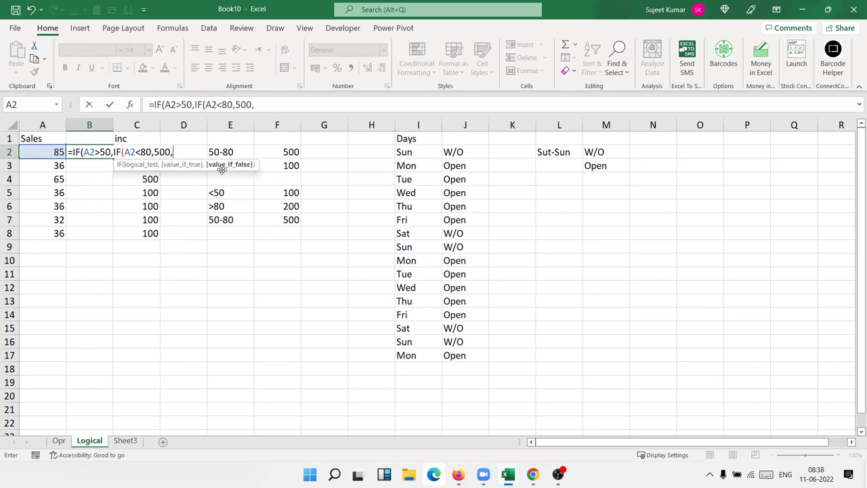
pyautogui.write('200')
pyautogui.write(')')
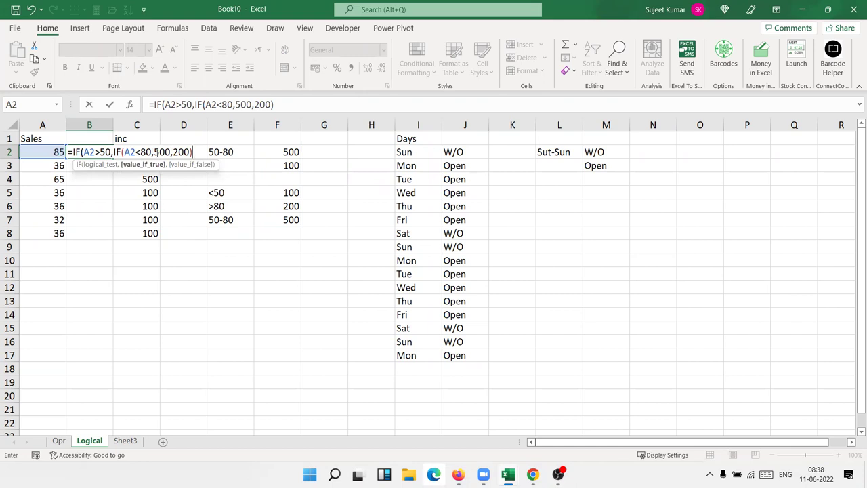
pyautogui.write(',100)')
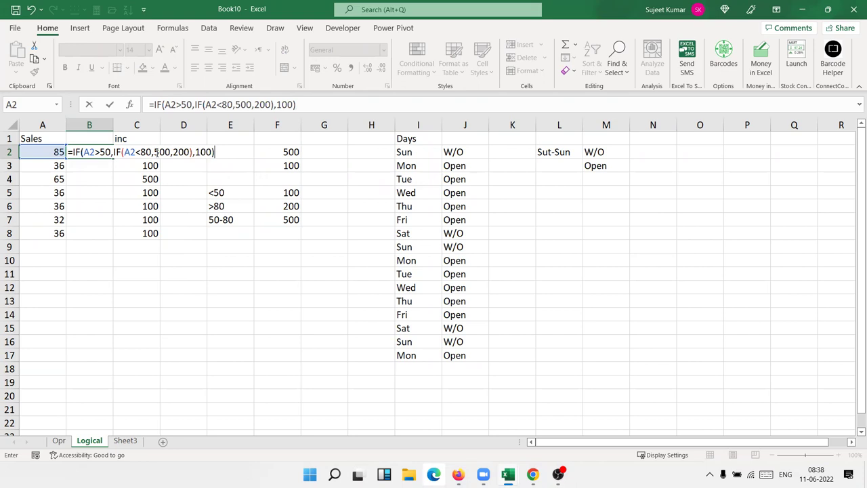
pyautogui.press('Return')
pyautogui.press('Up')
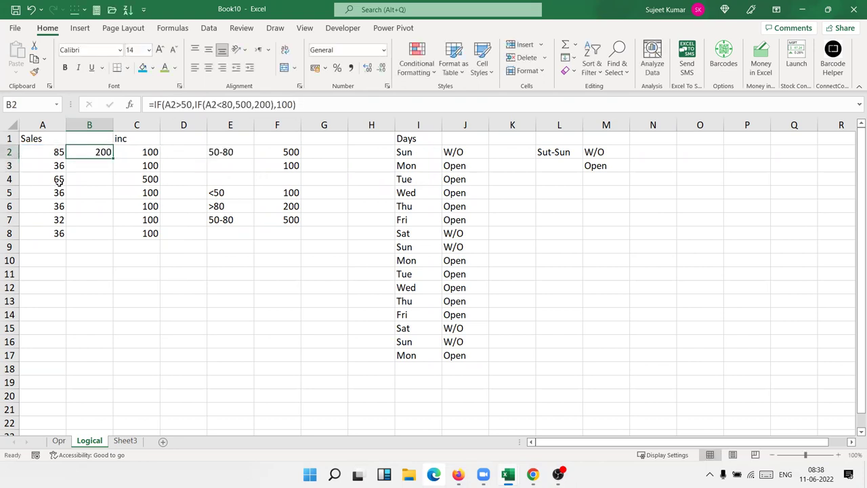
pyautogui.doubleClick(112, 158)
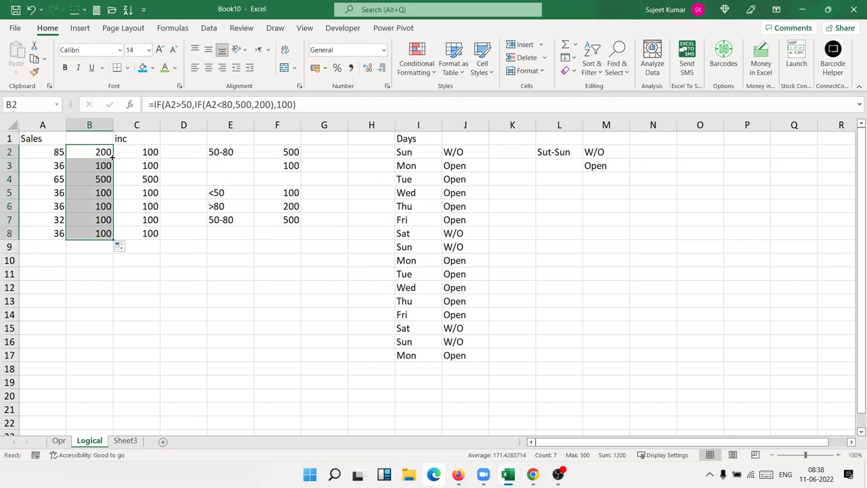
# Correct the weekend label in L2 from Sut-Sun to Sat-Sun.
pyautogui.click(503, 158)
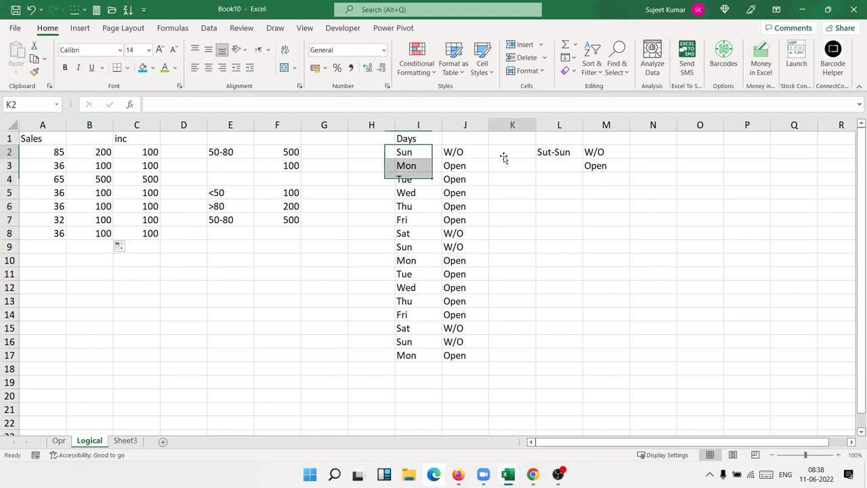
pyautogui.click(573, 180)
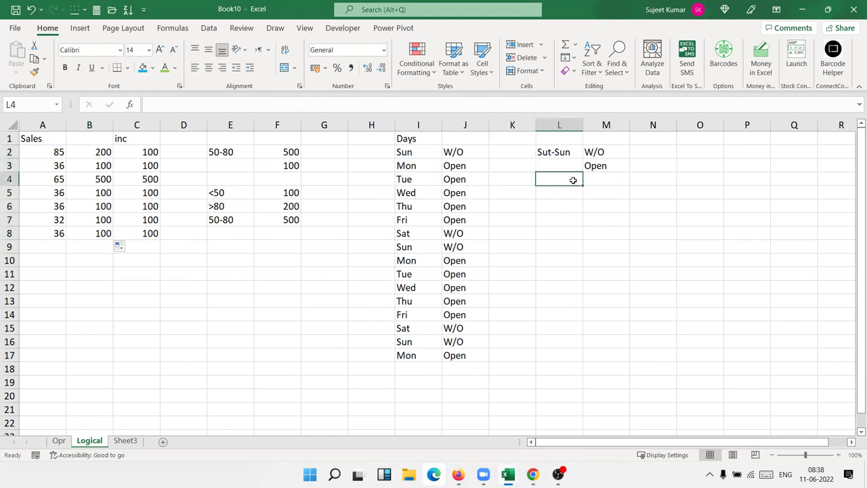
pyautogui.write('Su')
pyautogui.press('Escape')
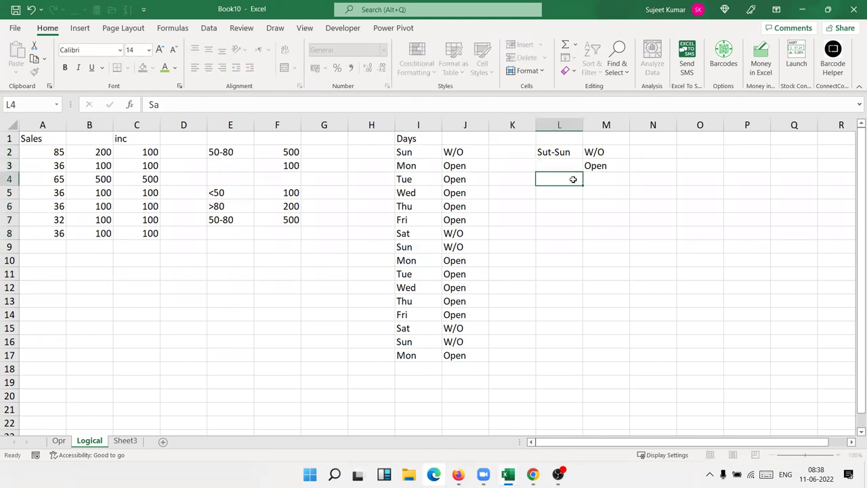
pyautogui.doubleClick(550, 153)
pyautogui.press('BackSpace')
pyautogui.press('BackSpace')
pyautogui.write('at')
pyautogui.press('Return')
# Add Sat→HD and SUN→OFF rows and an Open entry to the day key.
pyautogui.press('Return')
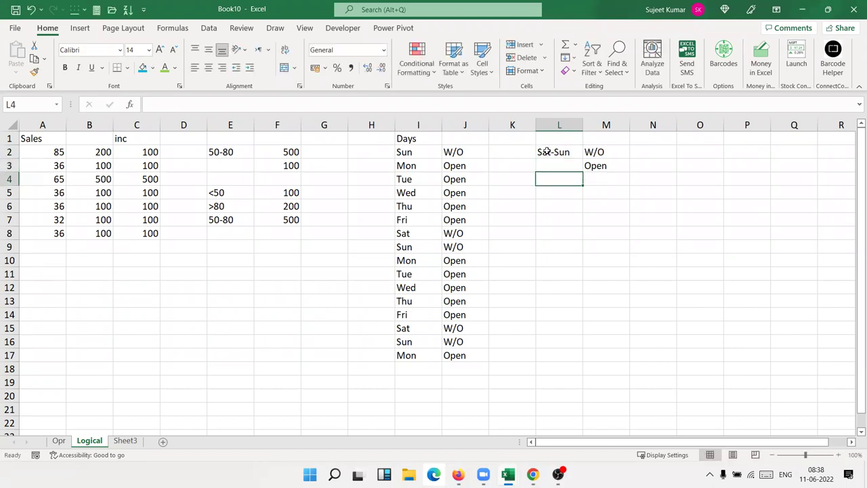
pyautogui.write('Sat')
pyautogui.press('Tab')
pyautogui.write('HD')
pyautogui.press('Return')
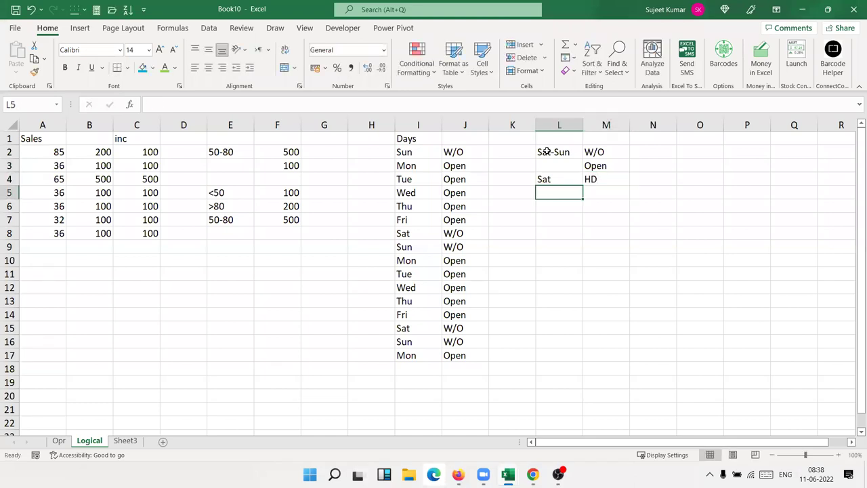
pyautogui.write('SUN')
pyautogui.press('Tab')
pyautogui.write('OpenFF')
pyautogui.press('Return')
pyautogui.press('Left')
pyautogui.press('Right')
pyautogui.write('Opem')
pyautogui.press('BackSpace')
pyautogui.write('n')
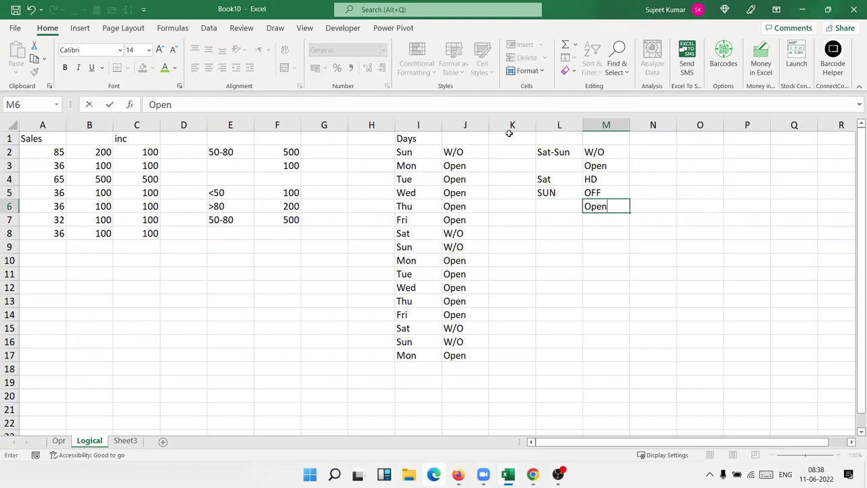
pyautogui.click(512, 125)
# Insert column K and fill K2:K17 with =IF(I2="Sat","HD",IF(I2="Sun","Off","Open")).
pyautogui.hotkey('ctrl', 'shift', '+')
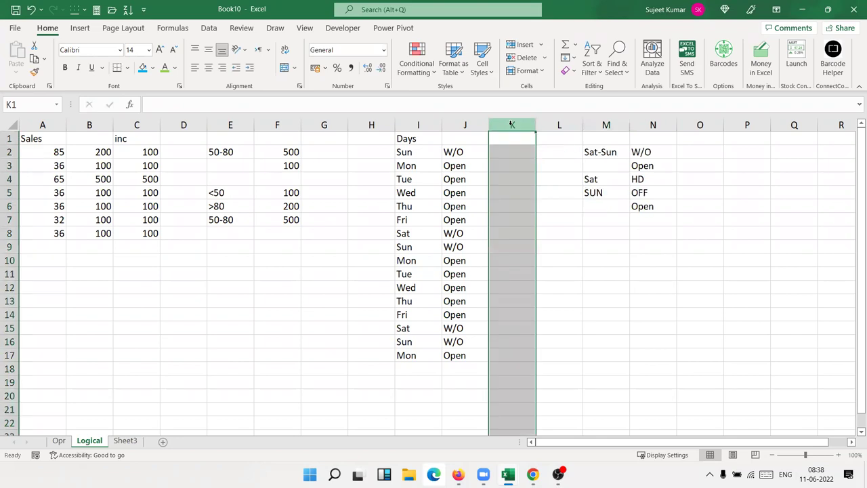
pyautogui.press('Down')
pyautogui.write('=')
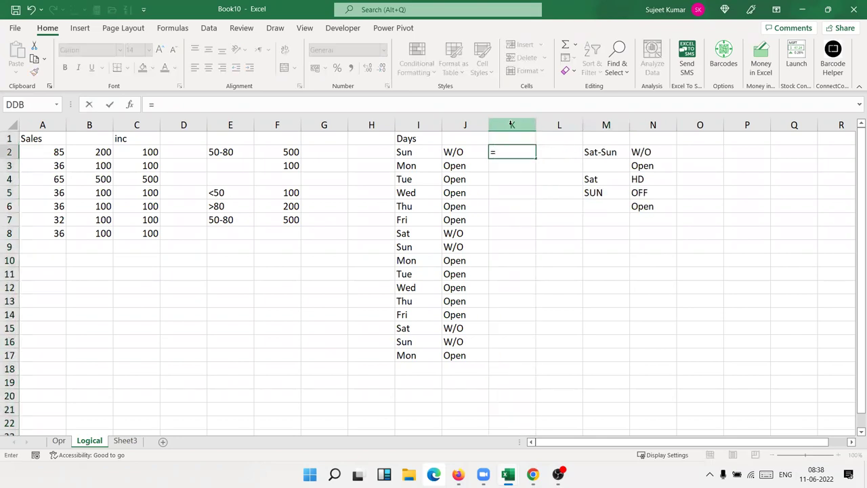
pyautogui.write('if')
pyautogui.press('Tab')
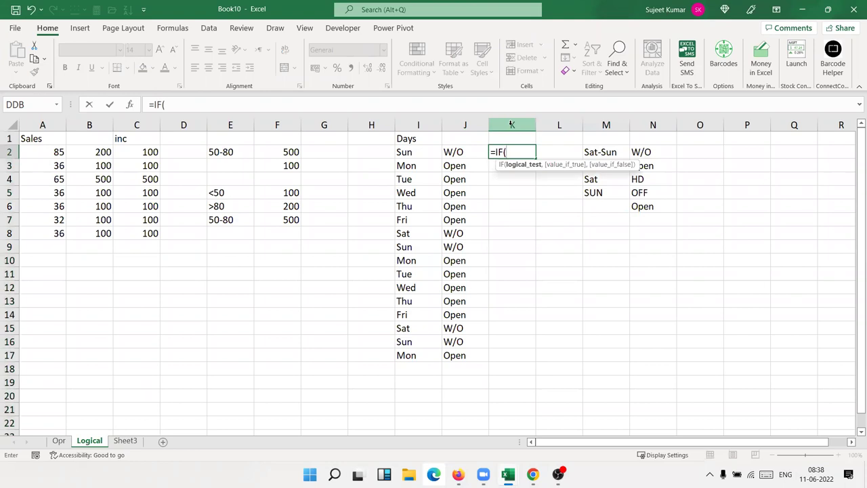
pyautogui.press('Left')
pyautogui.press('Left')
pyautogui.write('="Sat')
pyautogui.write(',"')
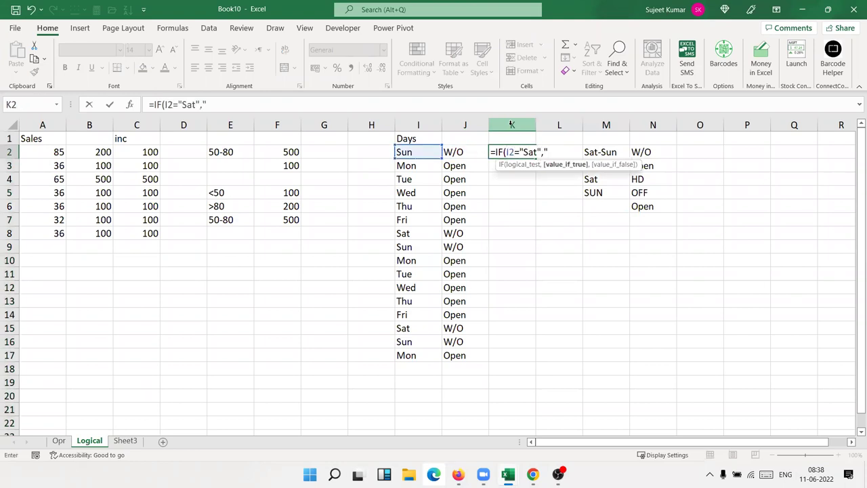
pyautogui.write('HD')
pyautogui.write('",I')
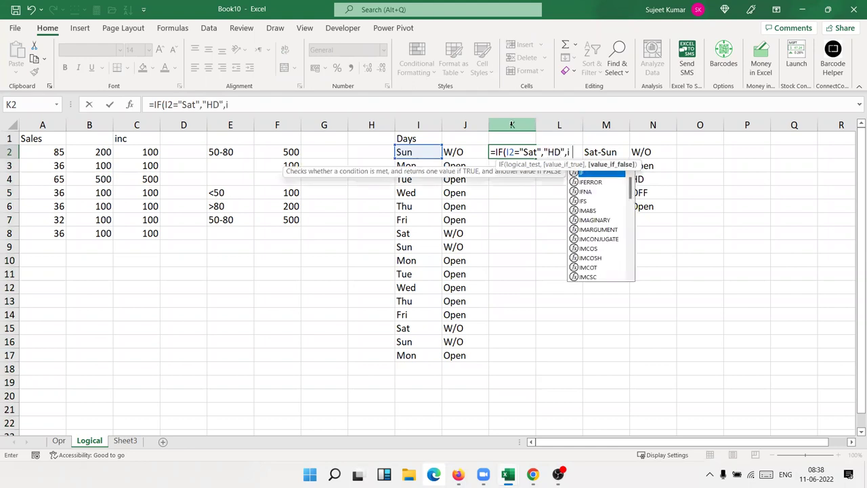
pyautogui.write('F(I2=')
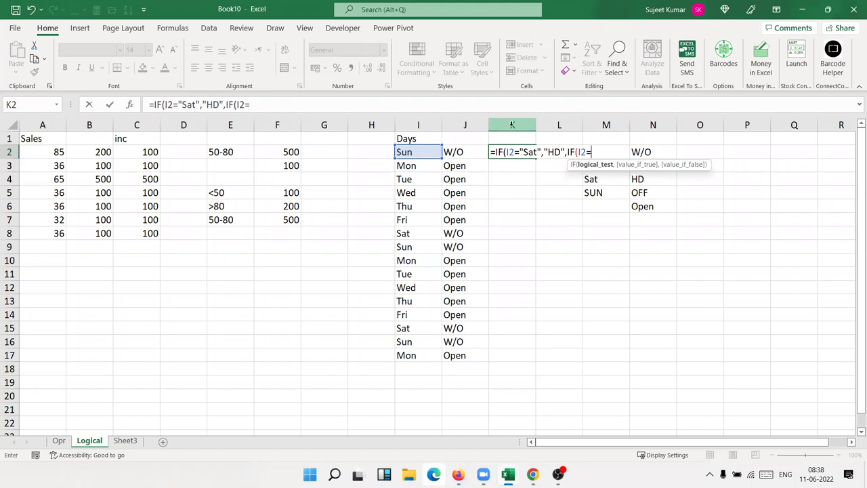
pyautogui.write('"S')
pyautogui.write('un","')
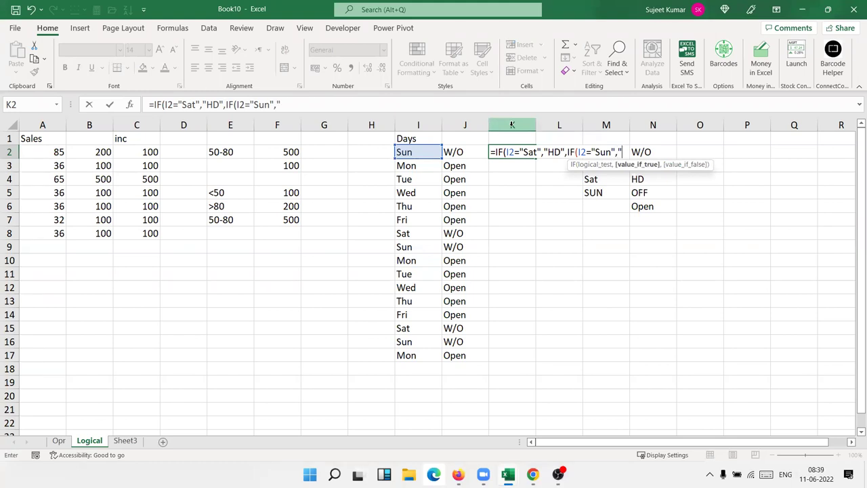
pyautogui.write('Off",,"Open"')
pyautogui.press('BackSpace')
pyautogui.press('BackSpace')
pyautogui.write('n')
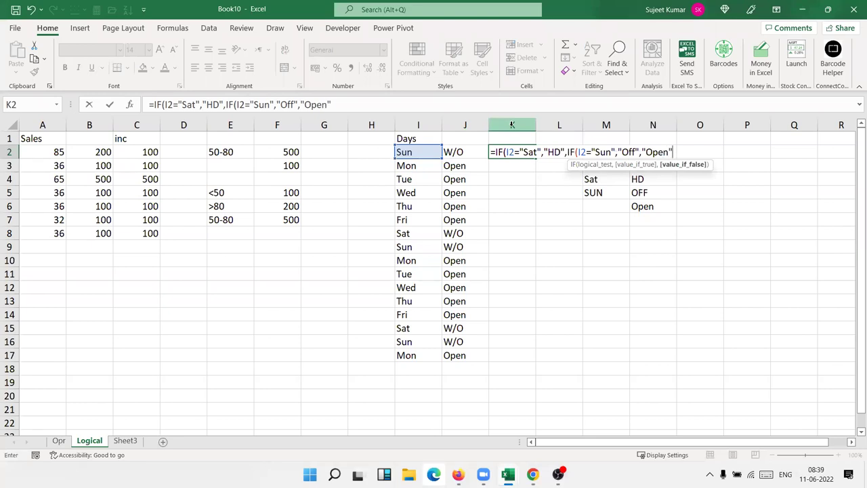
pyautogui.press('Return')
pyautogui.press('Return')
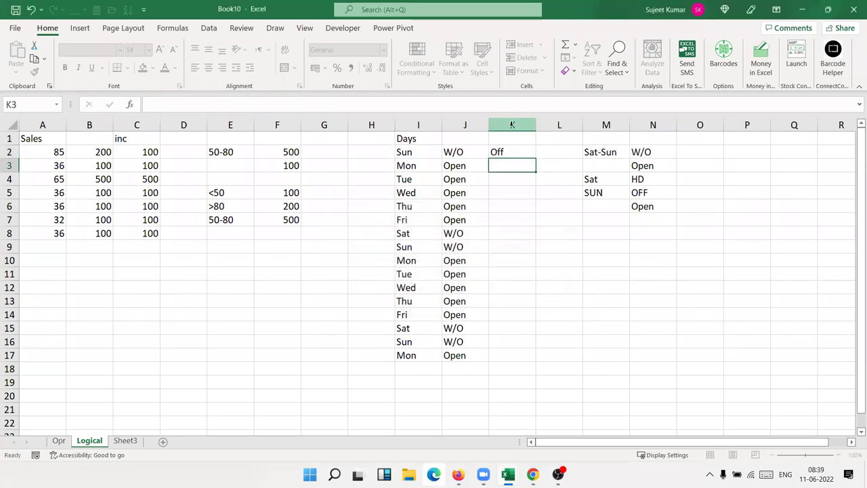
pyautogui.press('Up')
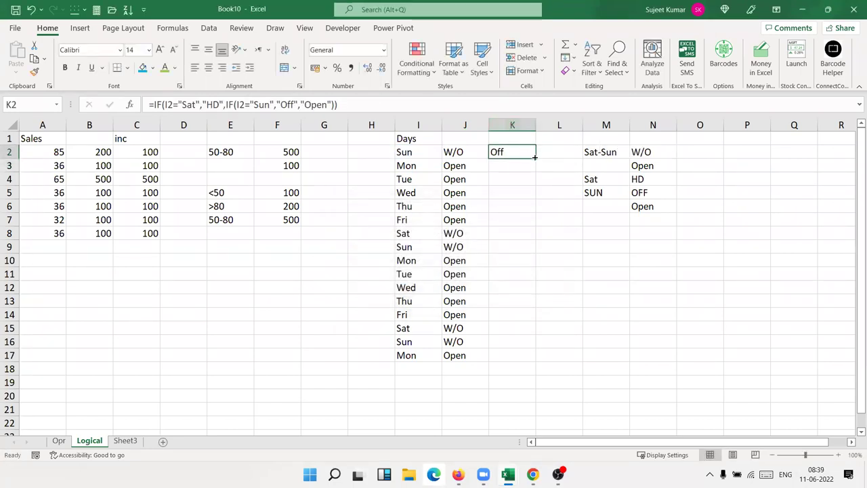
pyautogui.doubleClick(535, 161)
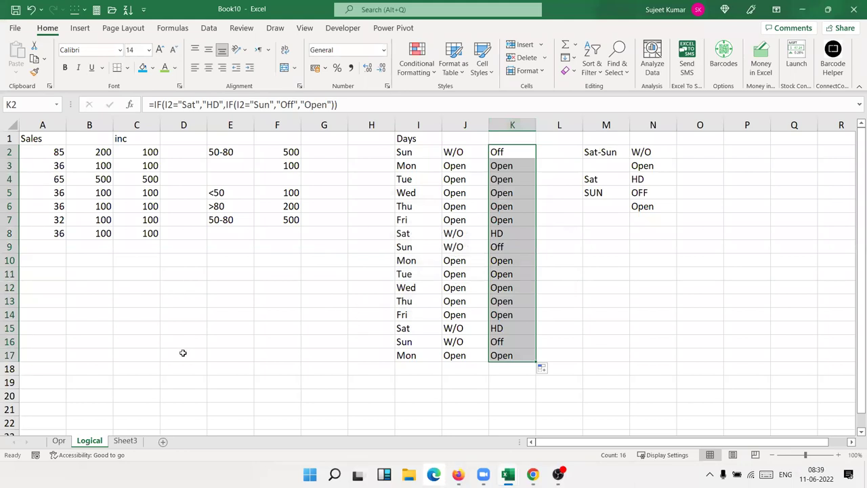
# Copy the Sales column A1:A8 and paste it starting at A23.
pyautogui.click(60, 235)
pyautogui.moveTo(60, 230); pyautogui.dragTo(42, 139)
pyautogui.hotkey('ctrl', 'c')
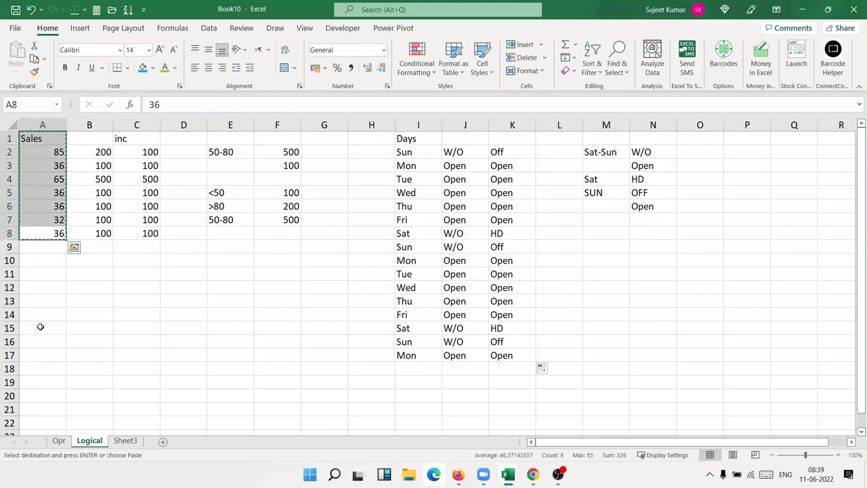
pyautogui.scroll(-7, 40, 327)
pyautogui.moveTo(50, 178); pyautogui.dragTo(52, 169)
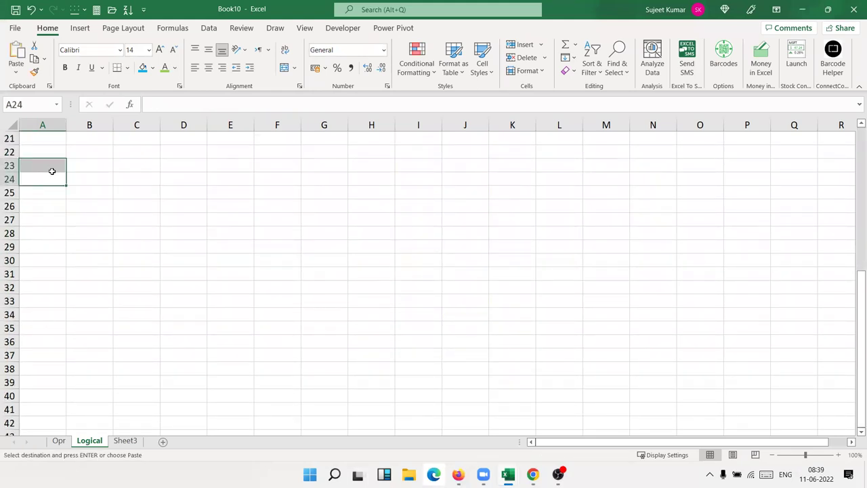
pyautogui.click(51, 166)
pyautogui.hotkey('ctrl', 'v')
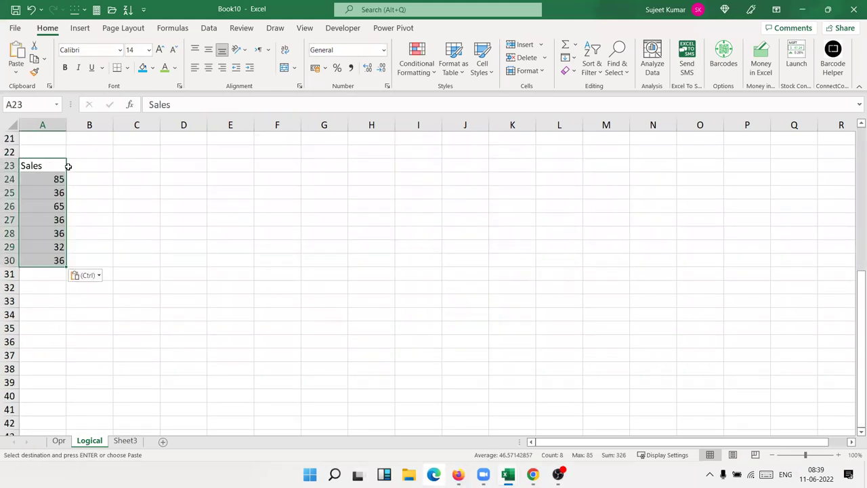
# Enter the first two slabs in F24:G25: <40 → 500 and 40-80 → 1000.
pyautogui.click(183, 178)
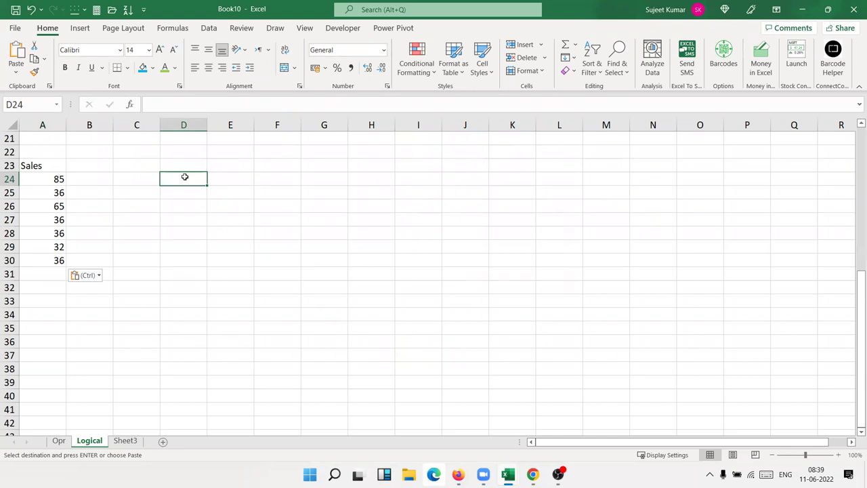
pyautogui.press('Right')
pyautogui.press('Left')
pyautogui.press('Left')
pyautogui.press('Left')
pyautogui.press('Left')
pyautogui.press('Down')
pyautogui.press('Down')
pyautogui.press('Right')
pyautogui.press('Right')
pyautogui.press('Right')
pyautogui.press('Right')
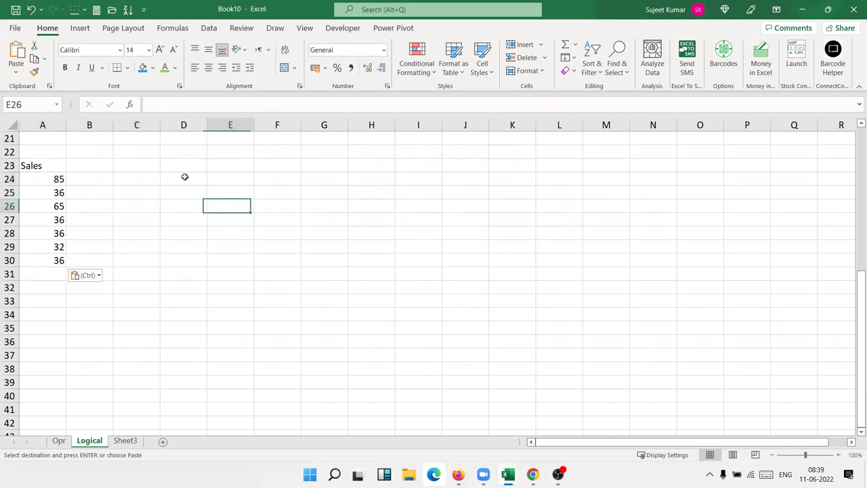
pyautogui.press('Right')
pyautogui.press('Up')
pyautogui.press('Up')
pyautogui.press('Escape')
pyautogui.write('>50')
pyautogui.press('BackSpace')
pyautogui.press('BackSpace')
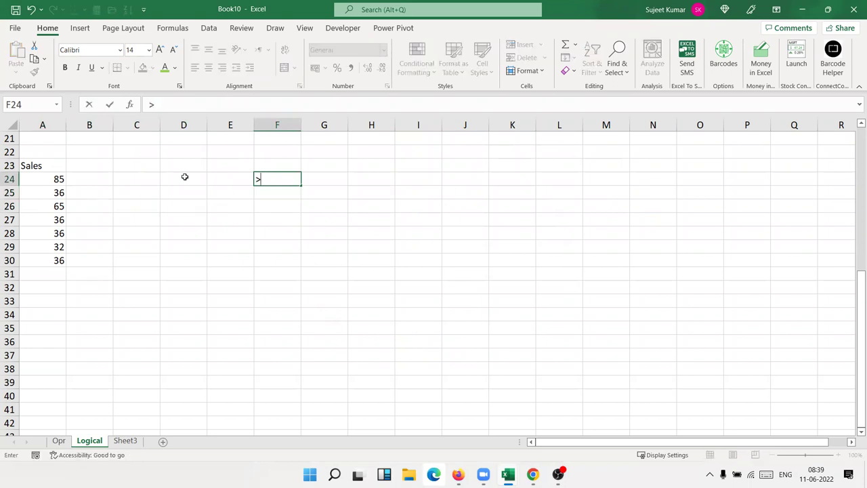
pyautogui.write('0')
pyautogui.press('BackSpace')
pyautogui.write('<40')
pyautogui.press('Return')
pyautogui.press('Up')
pyautogui.press('Right')
pyautogui.write('500')
pyautogui.press('Return')
pyautogui.write('40-80')
pyautogui.press('Right')
pyautogui.write('1000')
pyautogui.press('Return')
# Add the slabs 80-100 → 2000 and >100 → 5000 in F26:G27.
pyautogui.press('Down')
pyautogui.press('Left')
pyautogui.press('Up')
pyautogui.write('81')
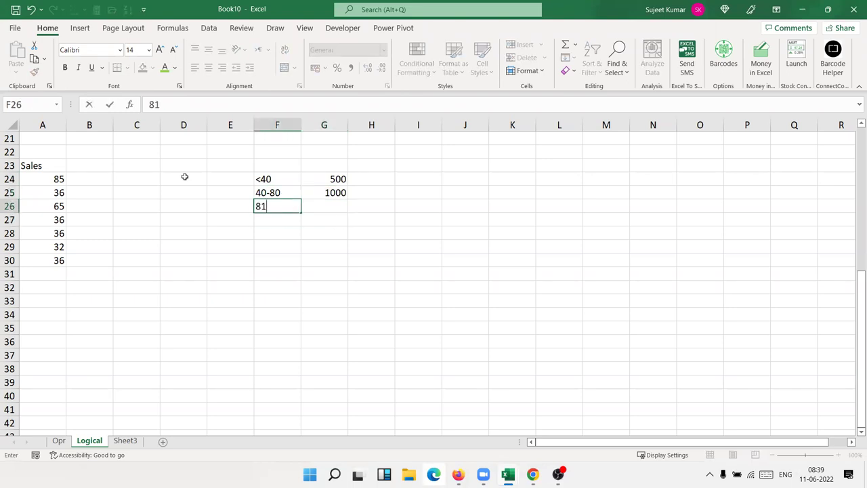
pyautogui.press('BackSpace')
pyautogui.write('0-1')
pyautogui.write('00')
pyautogui.press('Tab')
pyautogui.write('2000')
pyautogui.press('Return')
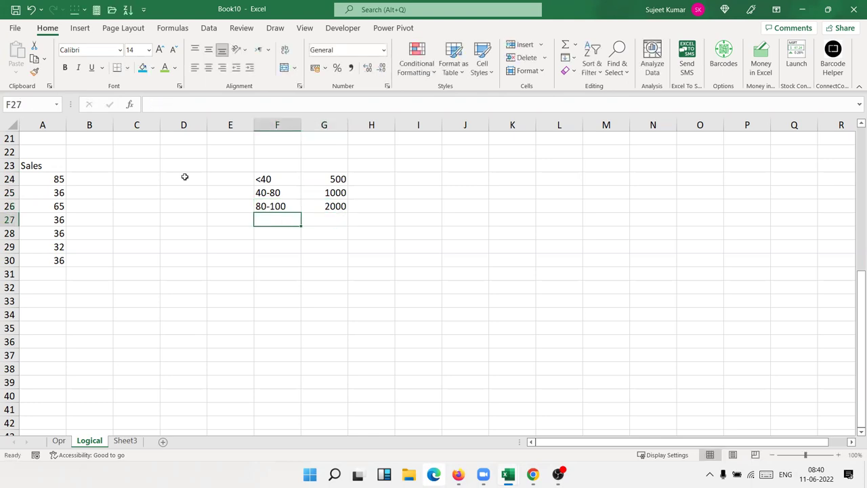
pyautogui.write('>100')
pyautogui.press('Tab')
pyautogui.write('20000')
pyautogui.press('BackSpace')
pyautogui.press('BackSpace')
pyautogui.press('BackSpace')
pyautogui.press('BackSpace')
pyautogui.press('BackSpace')
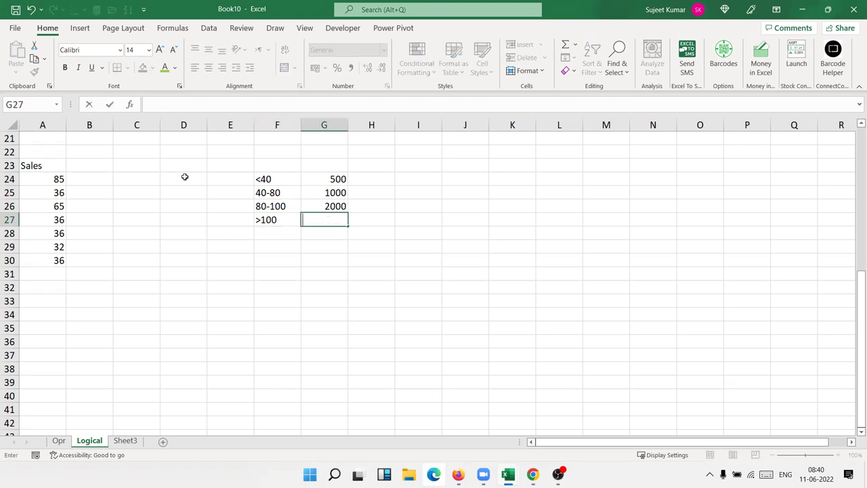
pyautogui.write('5000')
pyautogui.press('Return')
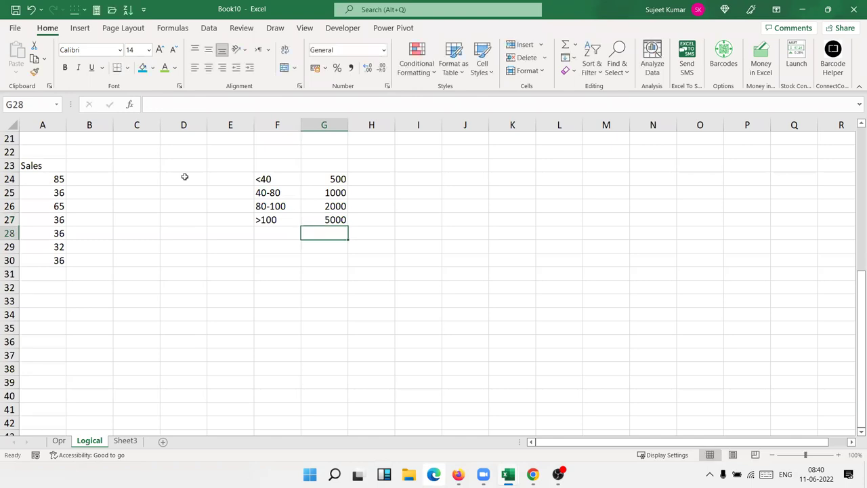
pyautogui.click(63, 179)
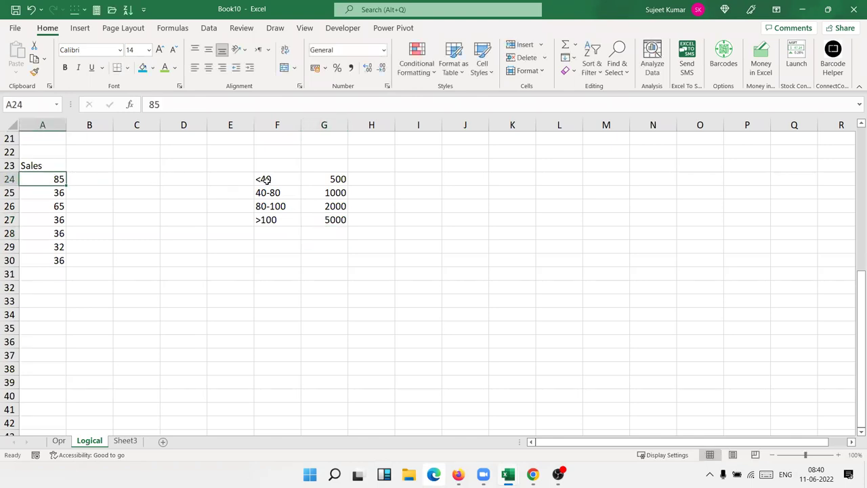
pyautogui.moveTo(263, 180); pyautogui.dragTo(268, 220)
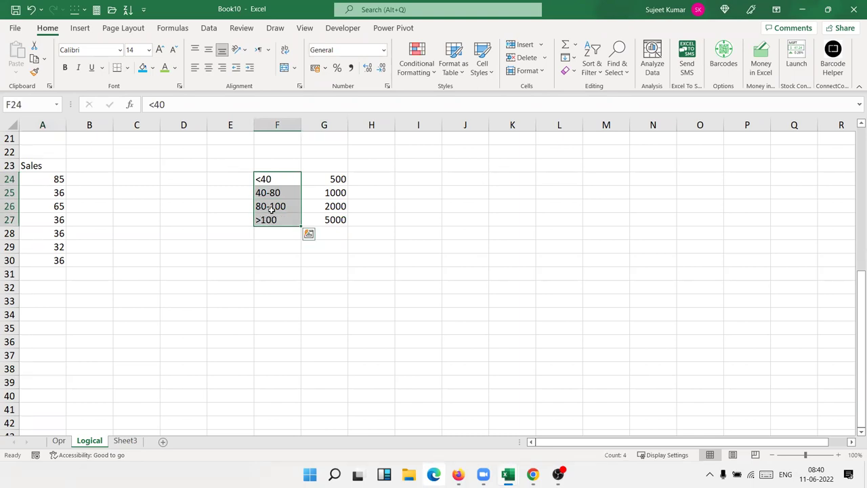
# Enter a nested IF in B24 (<40→500, ≤80→1000, ≤100→2000, >100→5000) and fill it to B30.
pyautogui.click(79, 170)
pyautogui.click(78, 176)
pyautogui.write('=if')
pyautogui.press('Tab')
pyautogui.press('Left')
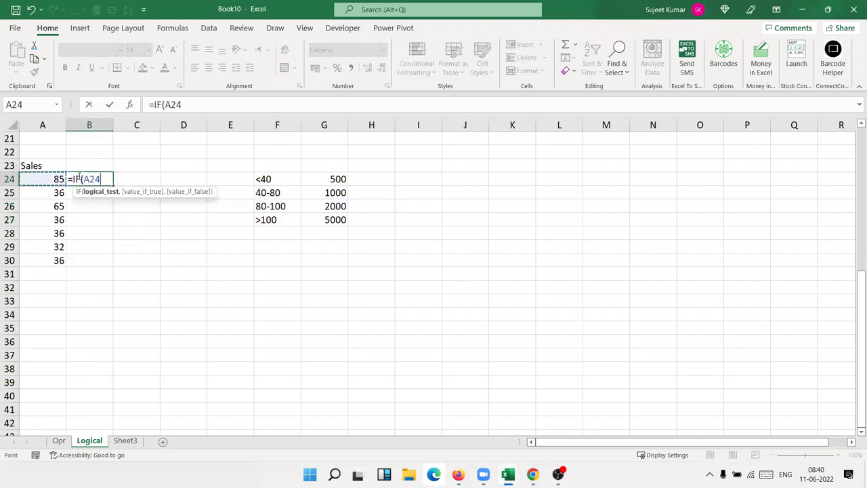
pyautogui.write('<40,')
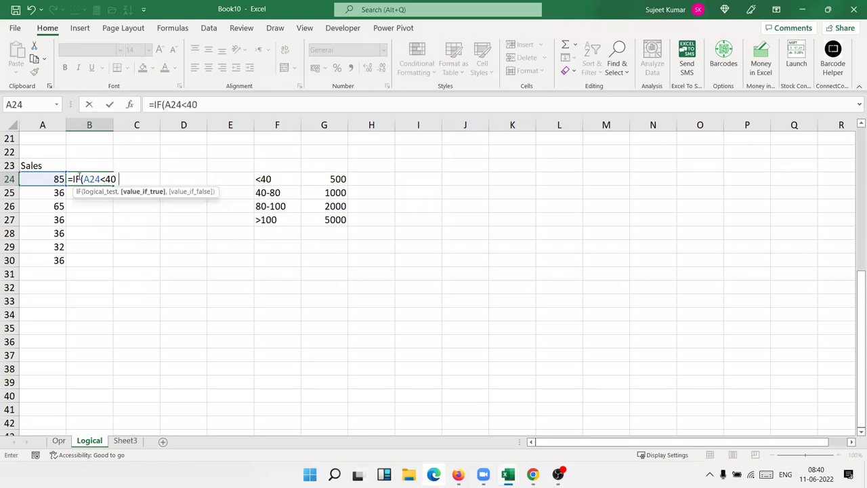
pyautogui.write('500')
pyautogui.write(',IF(')
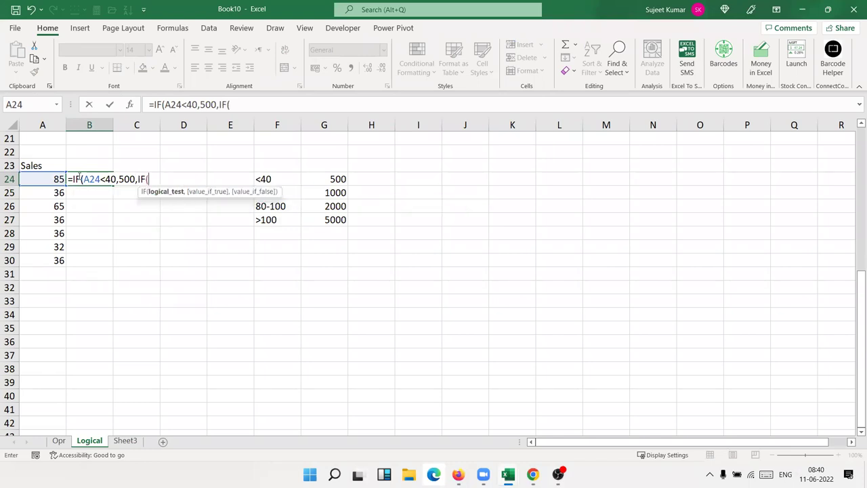
pyautogui.press('Left')
pyautogui.write('<=')
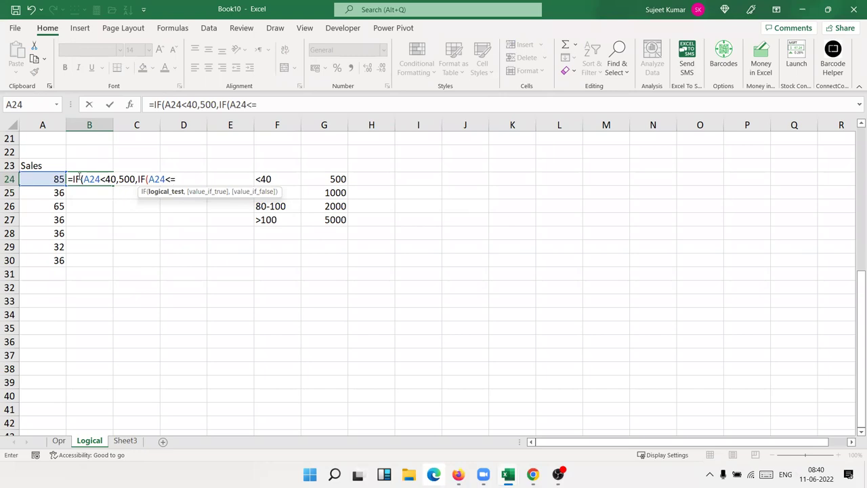
pyautogui.write('80')
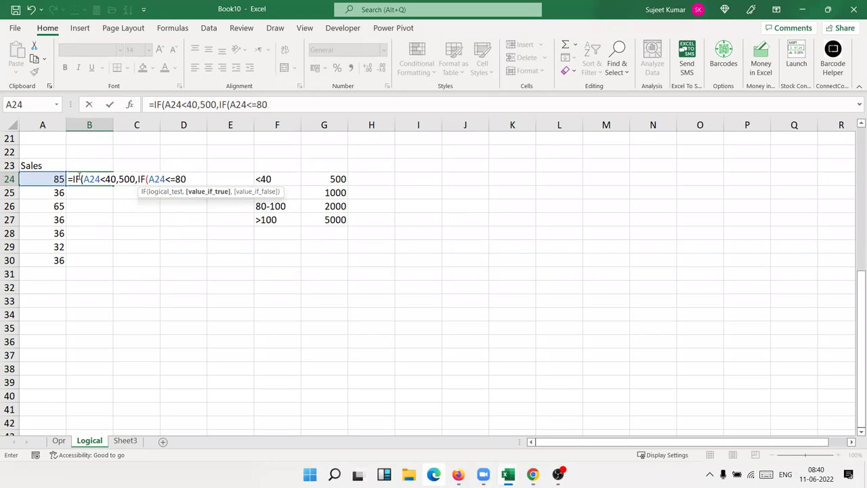
pyautogui.write(',1000,IF(')
pyautogui.press('Left')
pyautogui.write('<=')
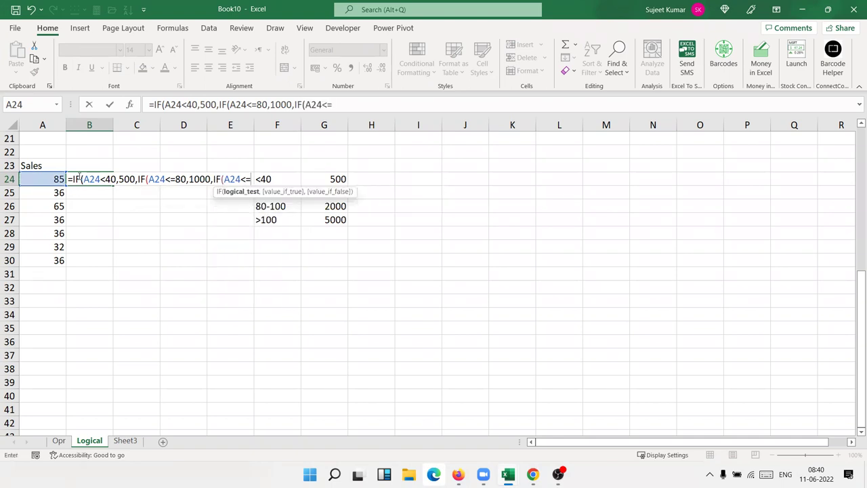
pyautogui.write('100,2000,IF(')
pyautogui.press('Left')
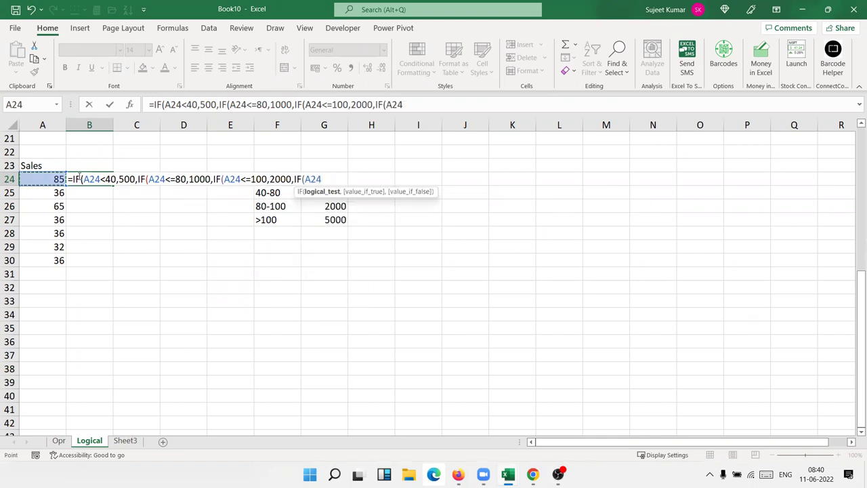
pyautogui.write('<=')
pyautogui.write('50')
pyautogui.press('BackSpace')
pyautogui.press('BackSpace')
pyautogui.press('BackSpace')
pyautogui.press('BackSpace')
pyautogui.write('>100,5000')
pyautogui.press('Return')
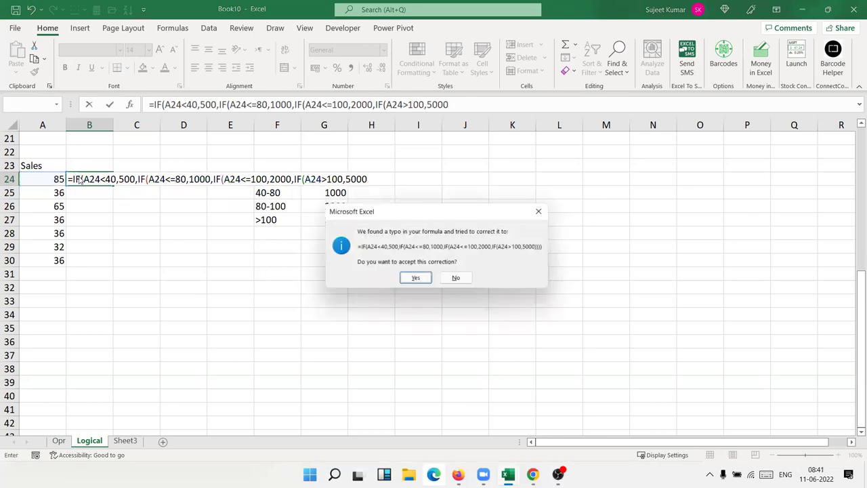
pyautogui.press('Return')
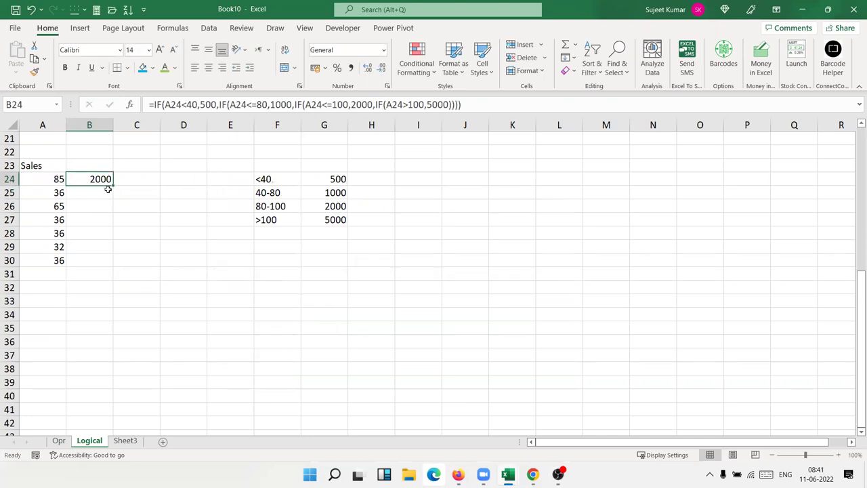
pyautogui.doubleClick(110, 188)
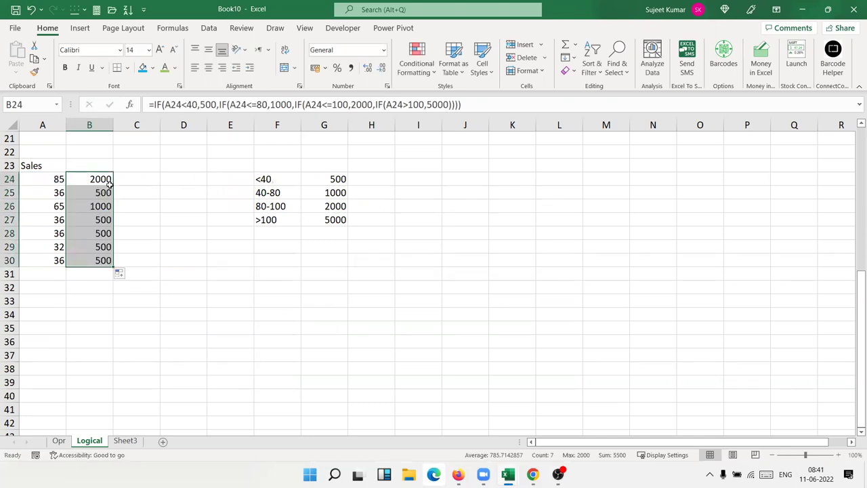
# Enter =IFS(A24<40,500,A24<80,1000,A24<100,2000,A24>100,5000) in C24 and fill it down to C30.
pyautogui.click(127, 177)
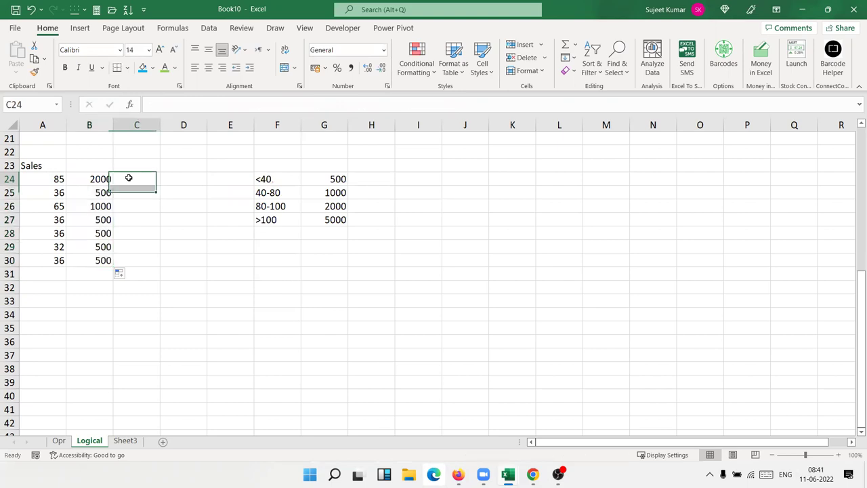
pyautogui.write('=if')
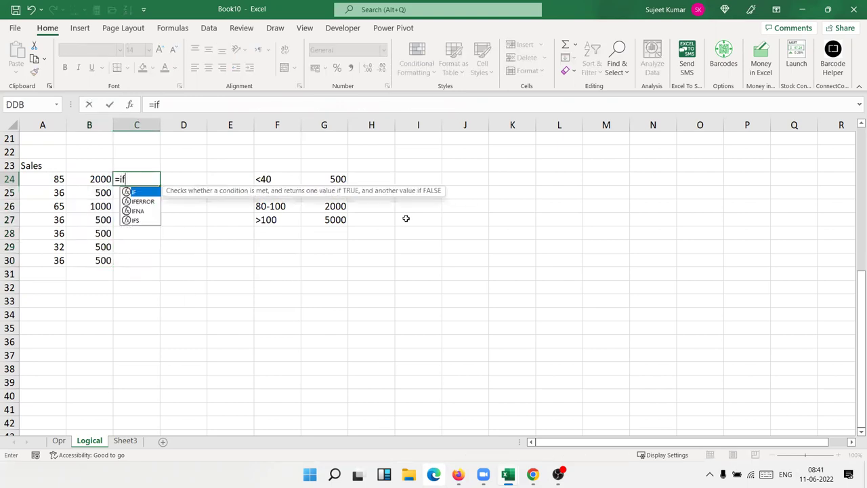
pyautogui.write('s')
pyautogui.press('Tab')
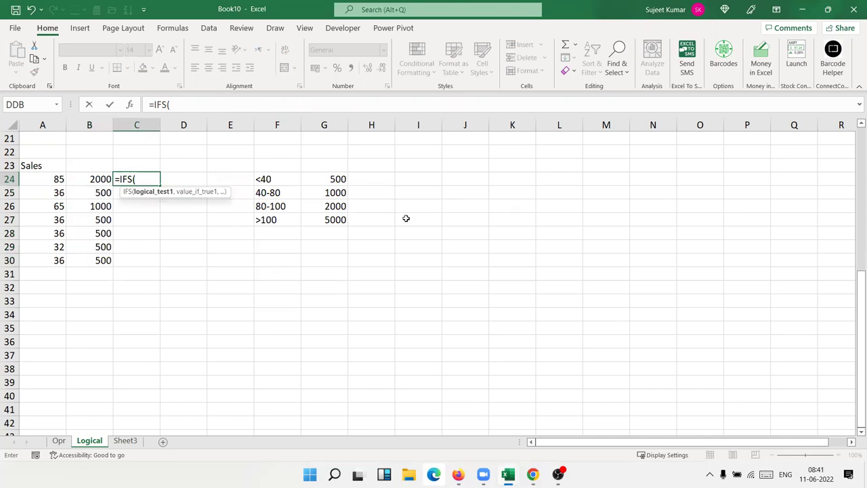
pyautogui.press('Left')
pyautogui.press('Left')
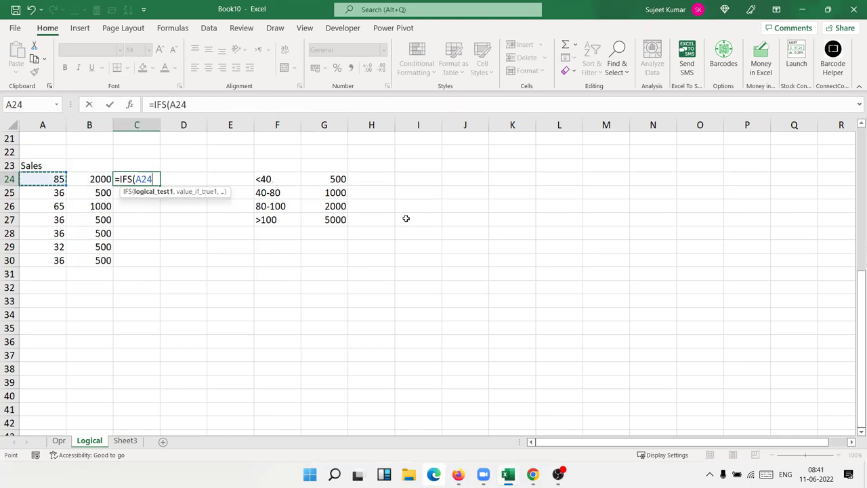
pyautogui.write('<')
pyautogui.write('40,500')
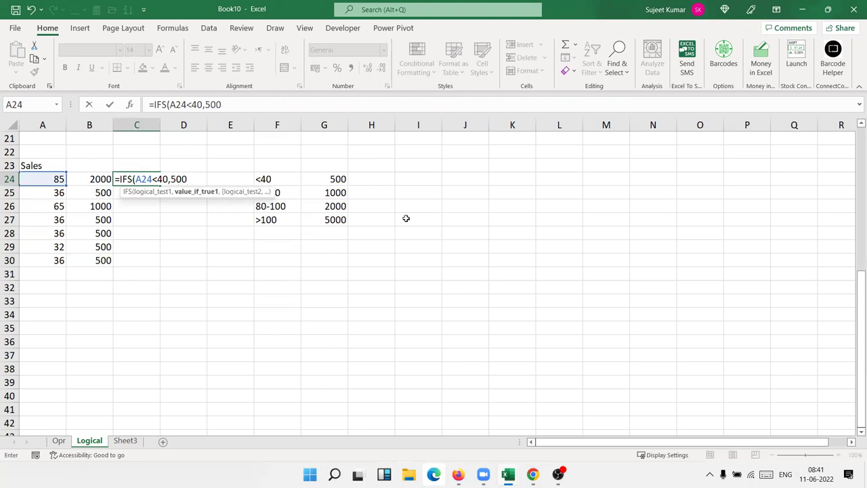
pyautogui.write(',')
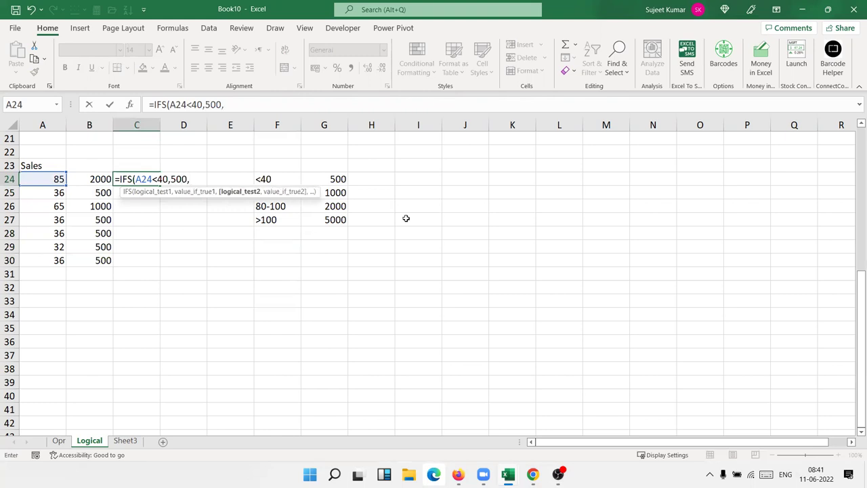
pyautogui.click(52, 179)
pyautogui.write('<')
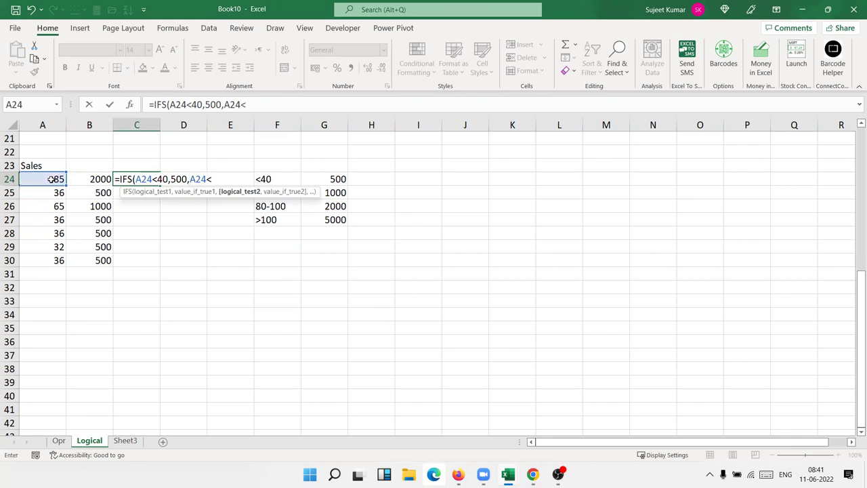
pyautogui.write('80')
pyautogui.write(',200')
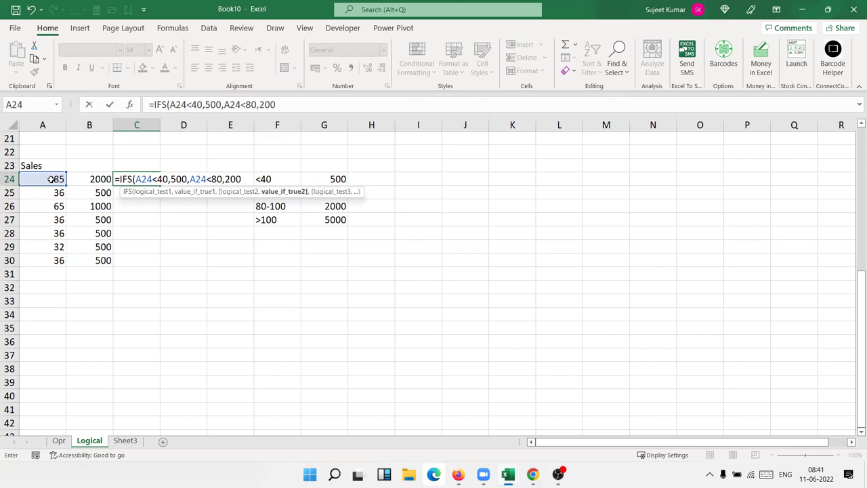
pyautogui.press('BackSpace')
pyautogui.press('BackSpace')
pyautogui.write('1010')
pyautogui.press('BackSpace')
pyautogui.write('00,')
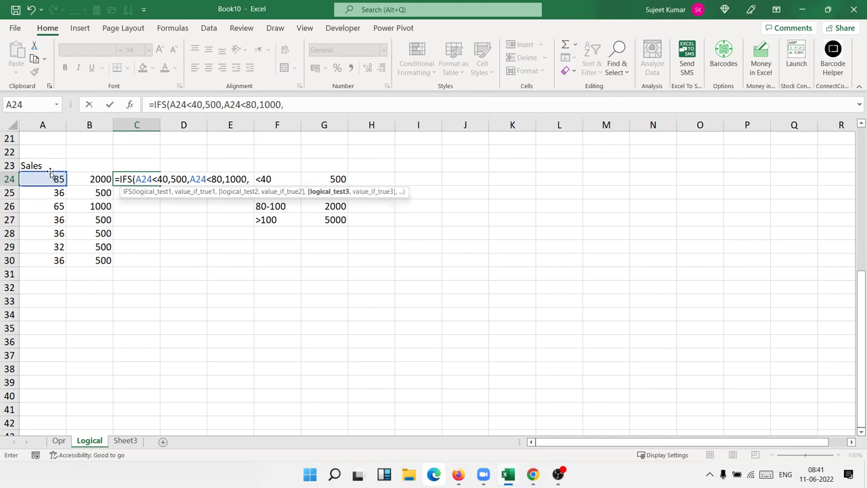
pyautogui.click(49, 177)
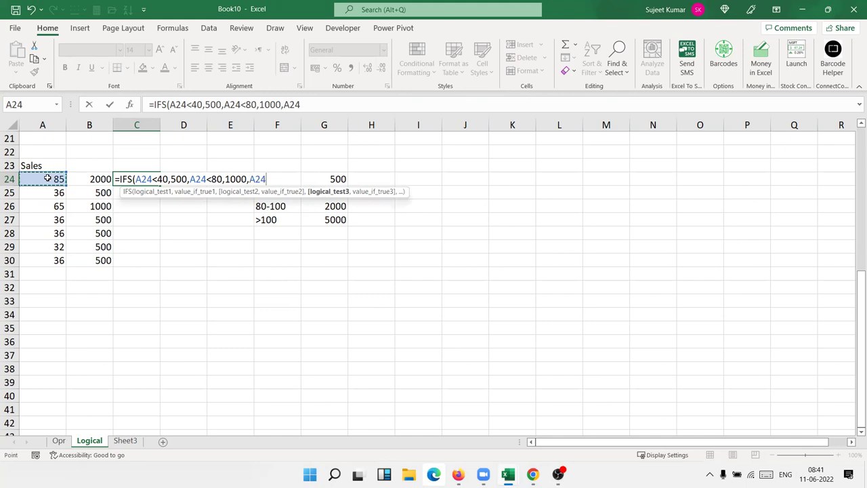
pyautogui.write('<')
pyautogui.write('100,')
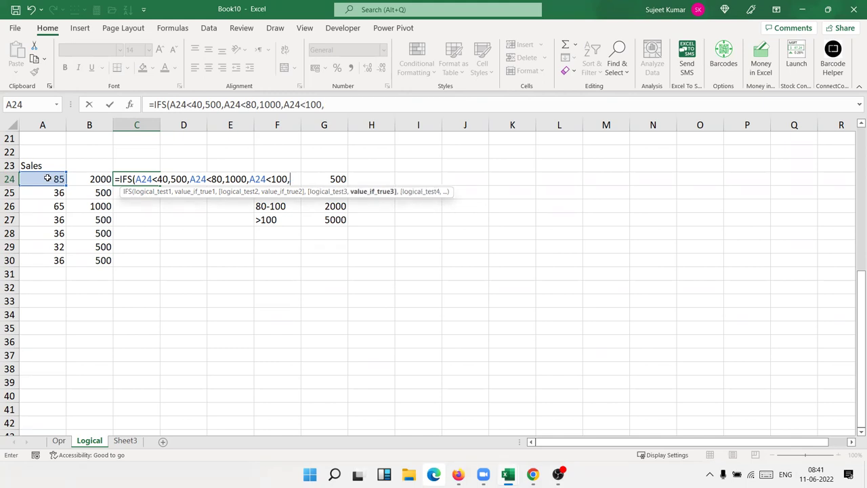
pyautogui.write('2000')
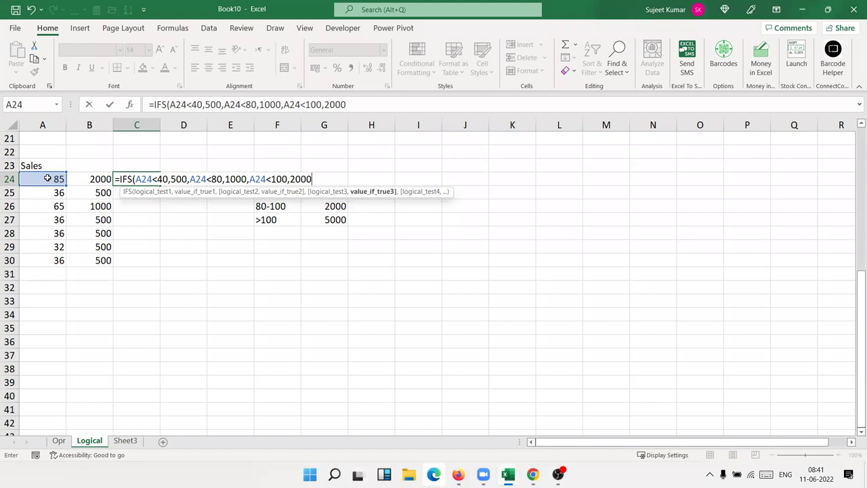
pyautogui.write(',')
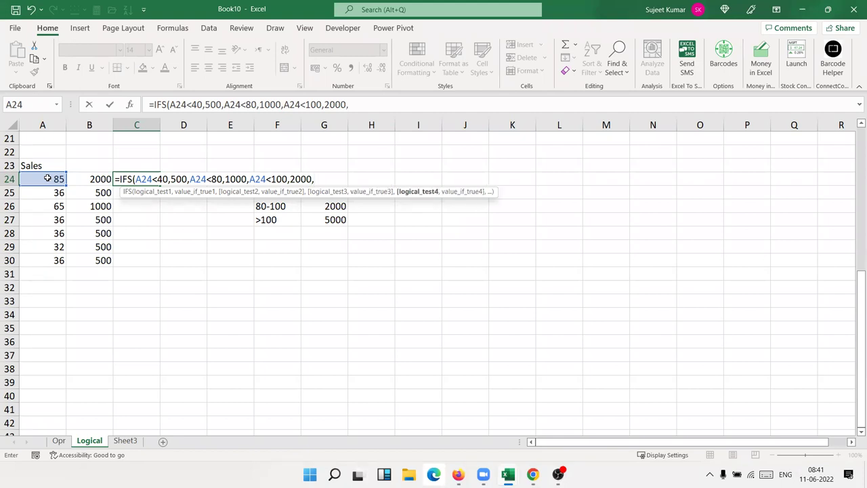
pyautogui.click(47, 177)
pyautogui.write('>100,5000')
pyautogui.press('Return')
pyautogui.press('Down')
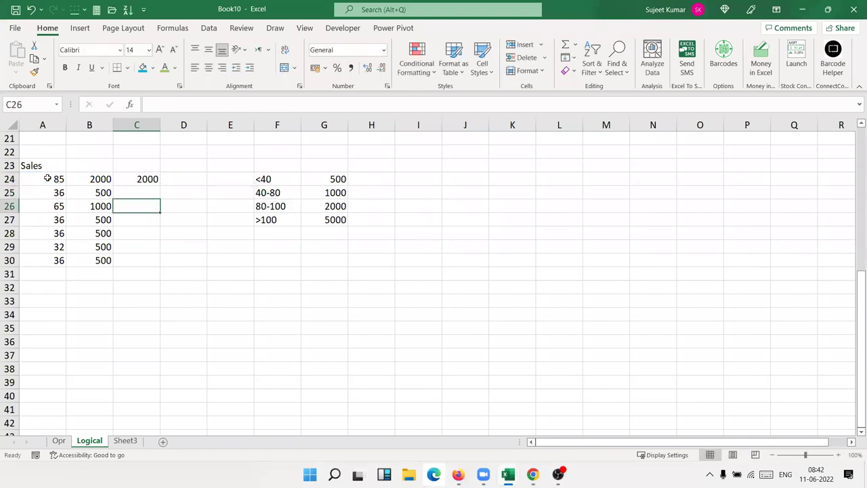
pyautogui.press('Up')
pyautogui.press('Up')
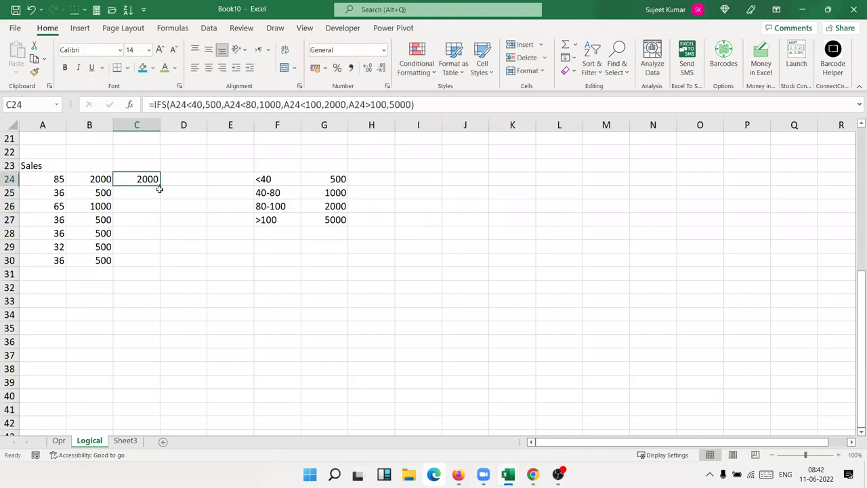
pyautogui.doubleClick(160, 187)
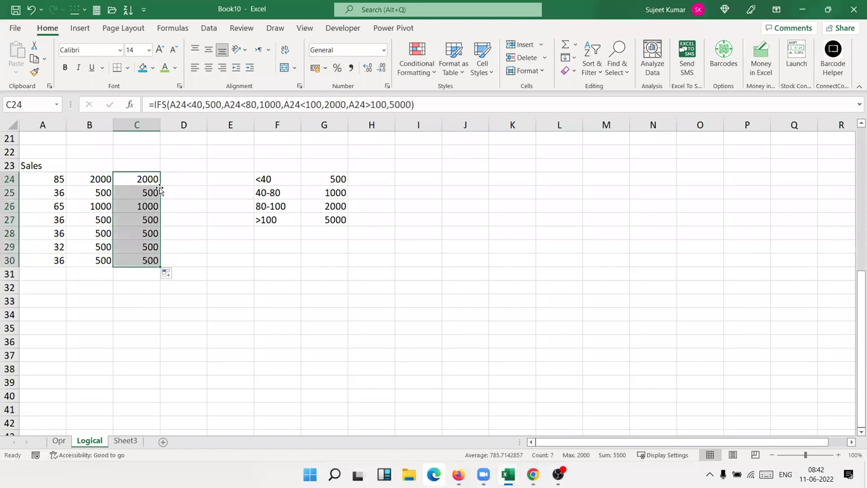
pyautogui.click(129, 191)
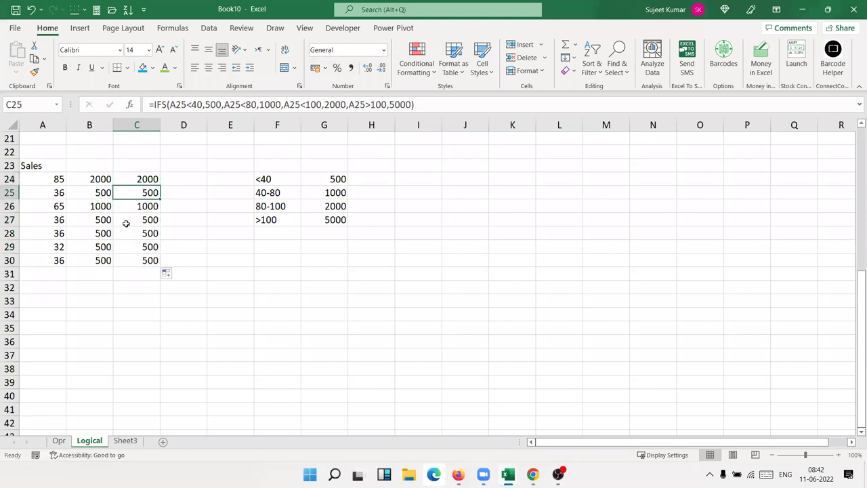
# List the codes 1 through 6 in K23:K28.
pyautogui.click(505, 170)
pyautogui.write('11')
pyautogui.press('Tab')
pyautogui.press('Return')
pyautogui.click(505, 171)
pyautogui.write('1')
pyautogui.press('Return')
pyautogui.write('2')
pyautogui.press('Return')
pyautogui.write('3')
pyautogui.press('Return')
pyautogui.write('4')
pyautogui.press('Return')
pyautogui.write('5')
pyautogui.press('Return')
pyautogui.press('Up')
pyautogui.press('Up')
pyautogui.press('Up')
pyautogui.press('Down')
pyautogui.press('Down')
pyautogui.press('Down')
pyautogui.write('6')
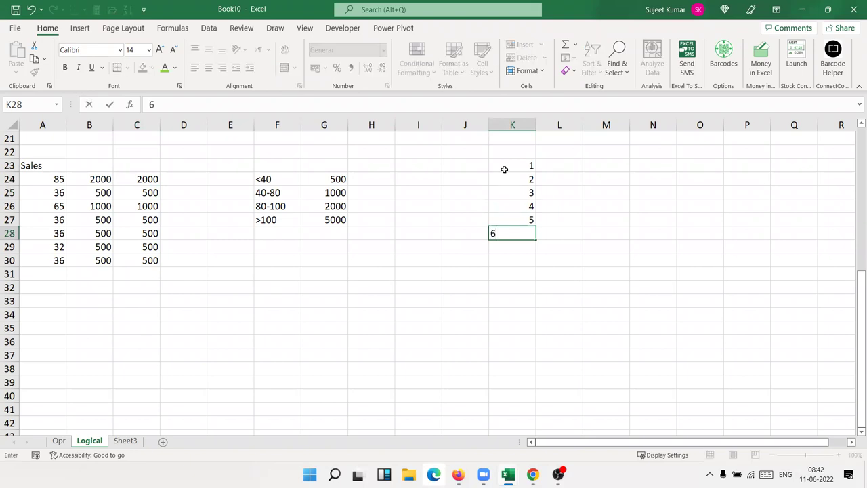
# Type the first name in L23 and auto-fill the names down to L28.
pyautogui.press('Right')
pyautogui.press('Up')
pyautogui.press('Up')
pyautogui.press('Up')
pyautogui.press('Up')
pyautogui.press('Up')
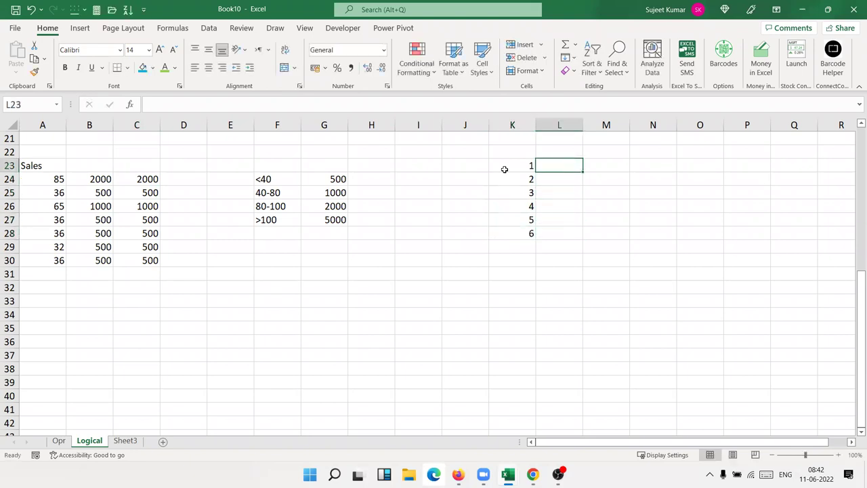
pyautogui.write('Puja')
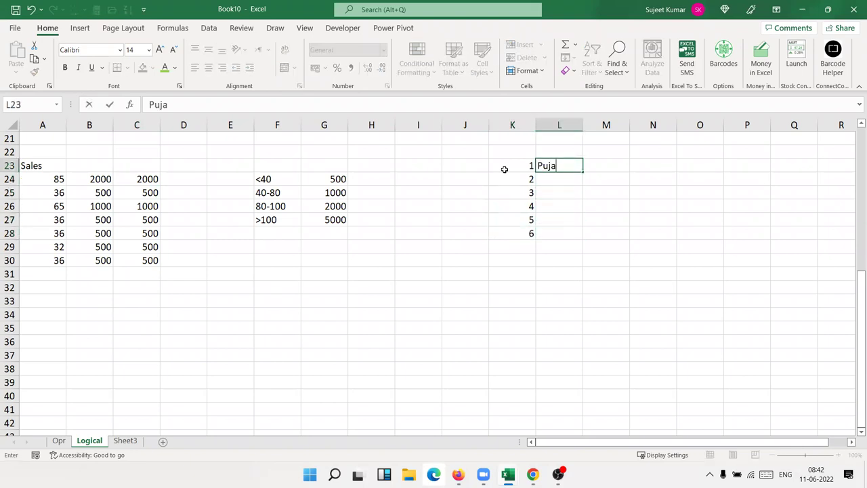
pyautogui.press('Return')
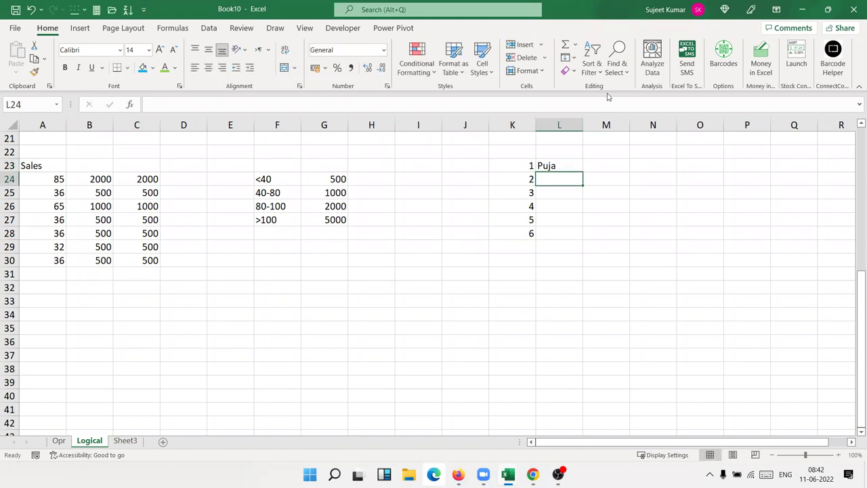
pyautogui.click(572, 168)
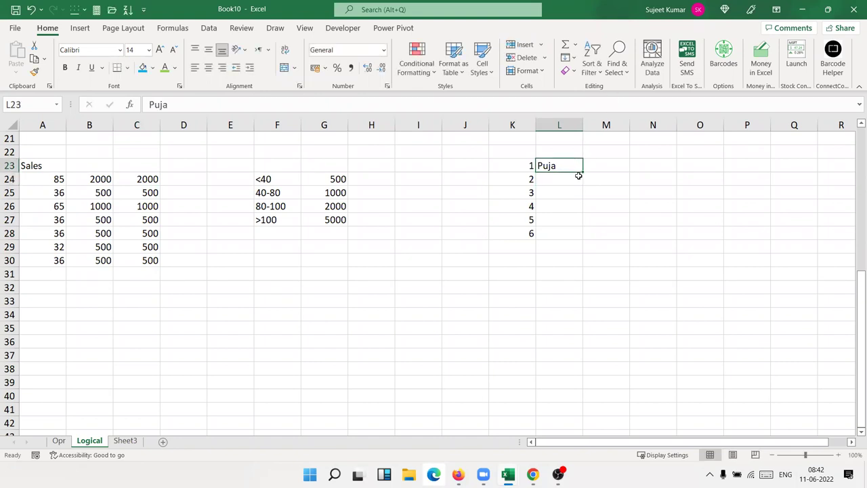
pyautogui.doubleClick(582, 173)
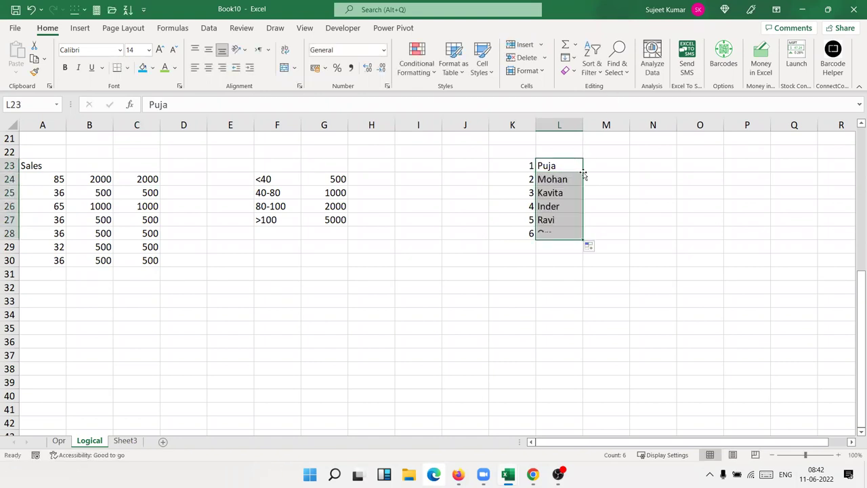
# Add the heading 'Code' in cell H30.
pyautogui.click(376, 259)
pyautogui.write('Code')
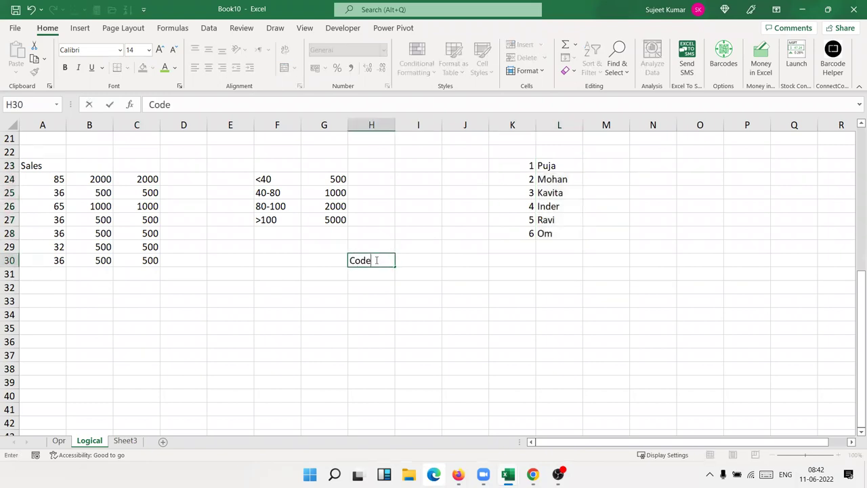
pyautogui.press('Tab')
pyautogui.press('Return')
# Enter code 1 in H31 and =CHOOSE(H31,L23,L24,L25,L26,L27,L28) in I31.
pyautogui.write('1')
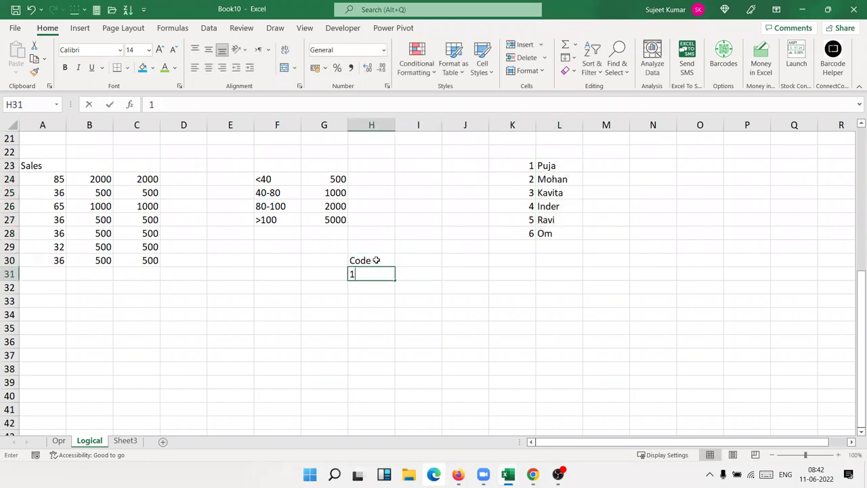
pyautogui.press('Tab')
pyautogui.write('=')
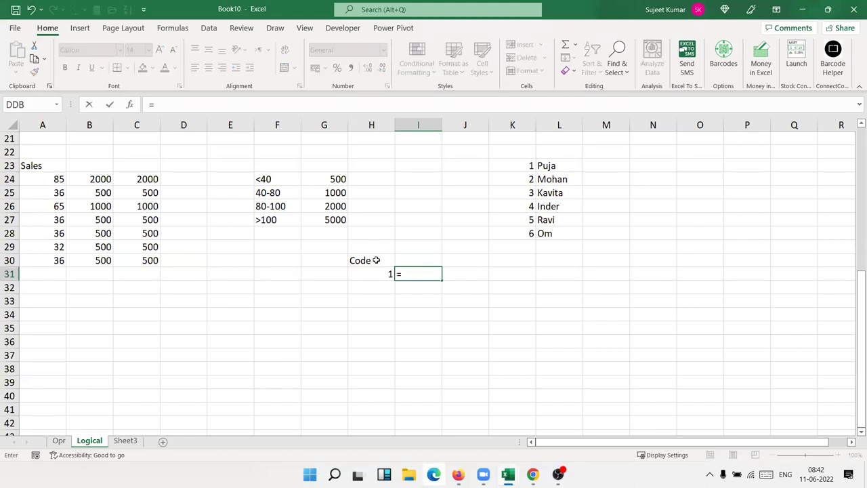
pyautogui.write('choo')
pyautogui.press('Tab')
pyautogui.press('Left')
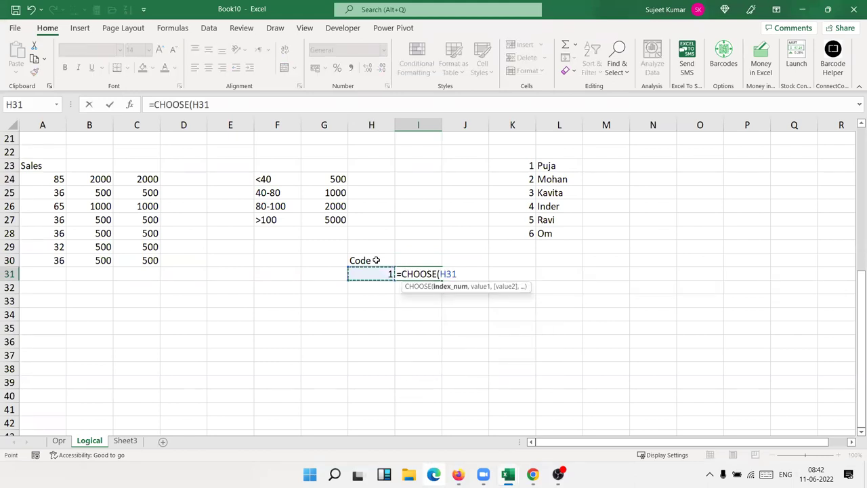
pyautogui.write(',')
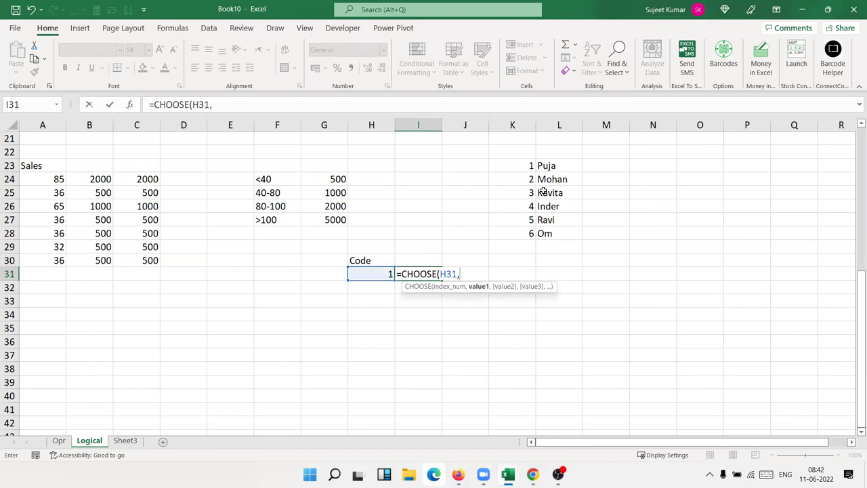
pyautogui.click(547, 167)
pyautogui.write(',')
pyautogui.click(548, 180)
pyautogui.write(',')
pyautogui.click(550, 195)
pyautogui.write(',')
pyautogui.click(549, 207)
pyautogui.write(',')
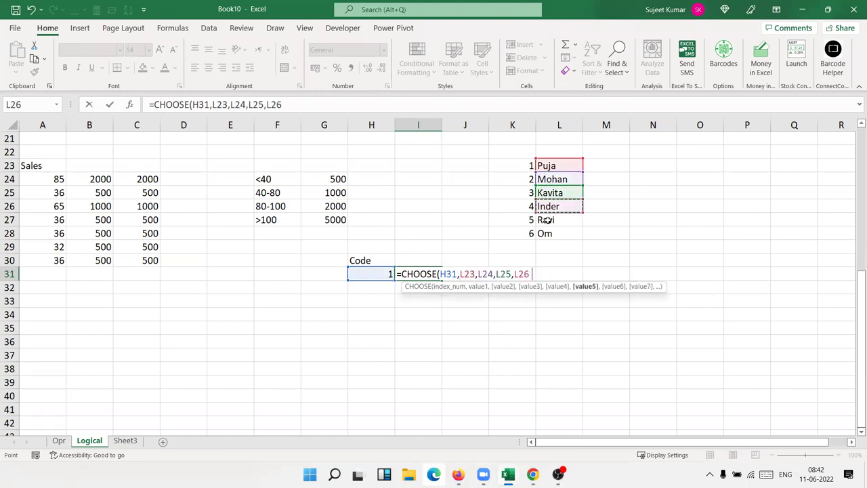
pyautogui.click(548, 220)
pyautogui.write(',')
pyautogui.click(546, 233)
pyautogui.press('Return')
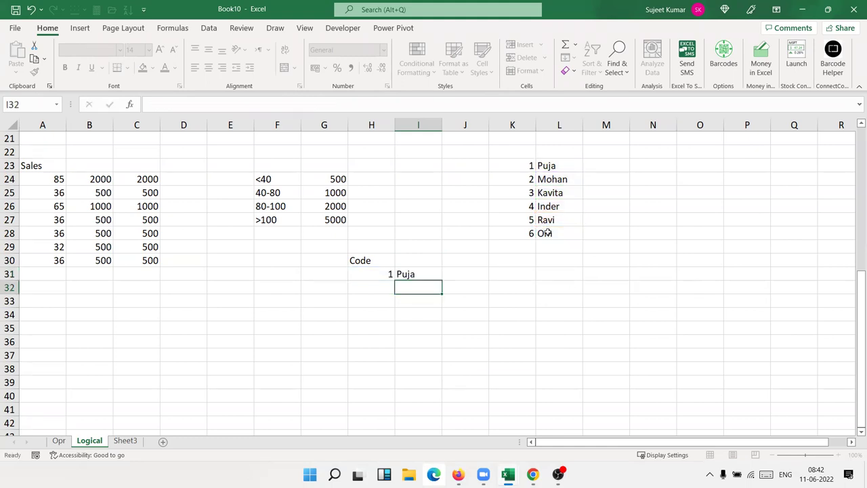
# Change the code in H31 to 2 so I31 returns the second name.
pyautogui.press('Up')
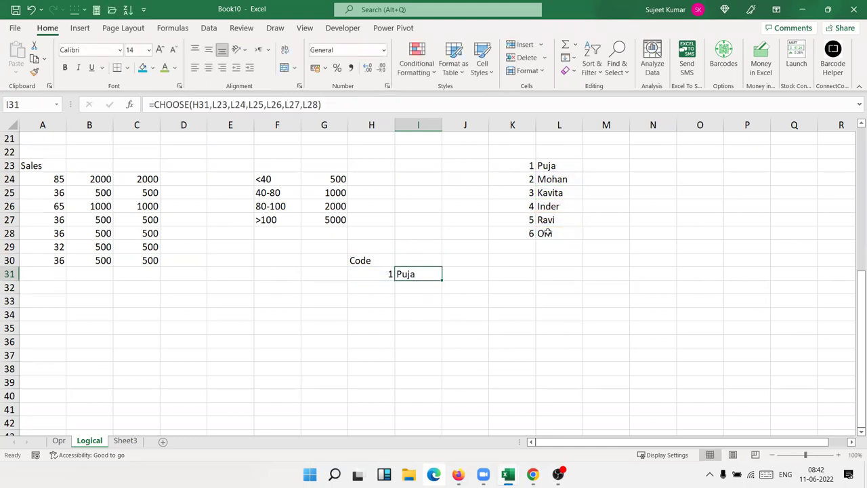
pyautogui.press('Left')
pyautogui.write('2')
pyautogui.press('Return')
pyautogui.press('Up')
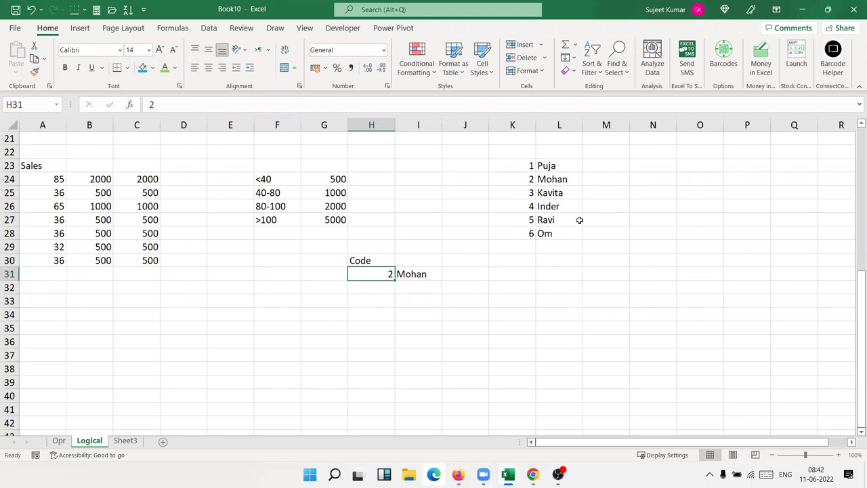
# Enter code 11 with city Delhi in the first row of N23:O25.
pyautogui.click(640, 166)
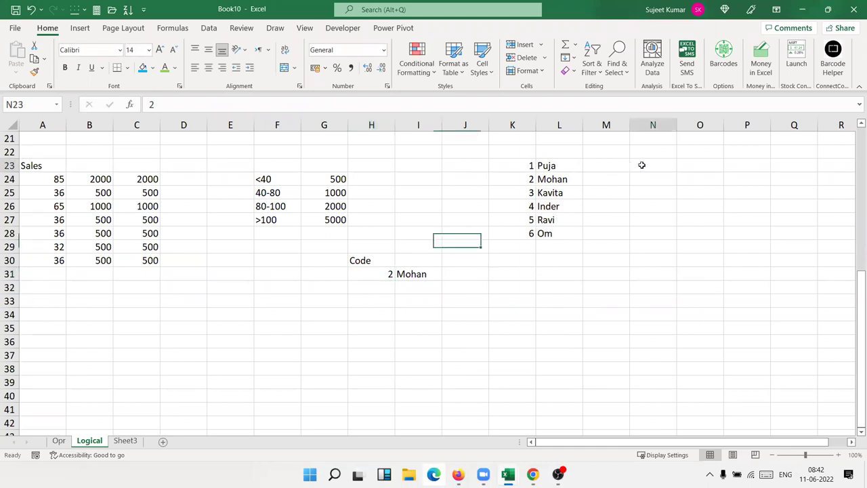
pyautogui.write('11')
pyautogui.press('Return')
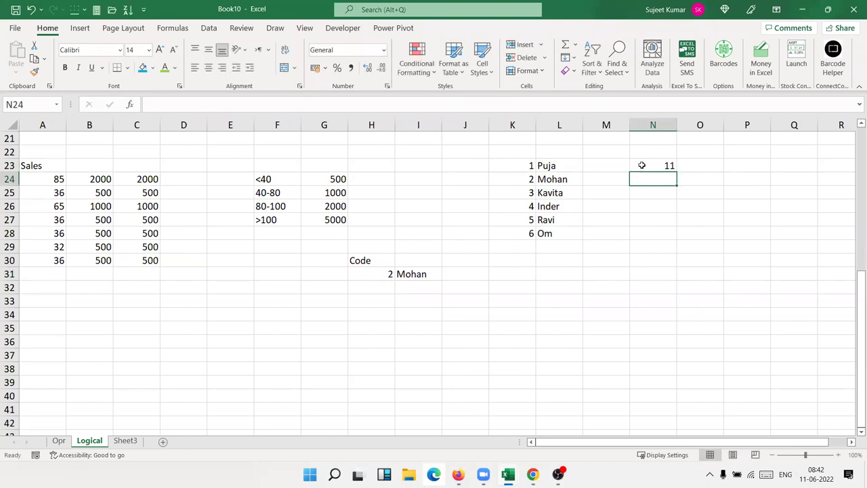
pyautogui.press('Up')
pyautogui.press('Right')
pyautogui.write('hi')
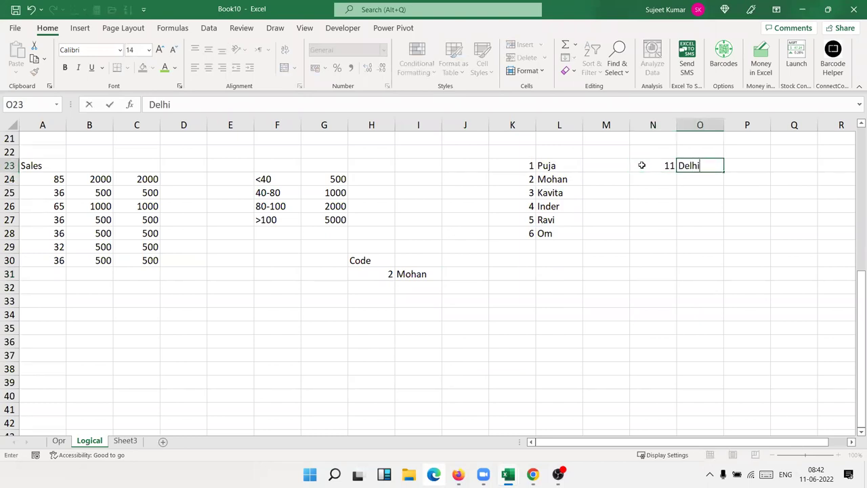
pyautogui.press('Return')
# Add code 22 with Pune and code 33 with Noida below it.
pyautogui.write('22')
pyautogui.press('Tab')
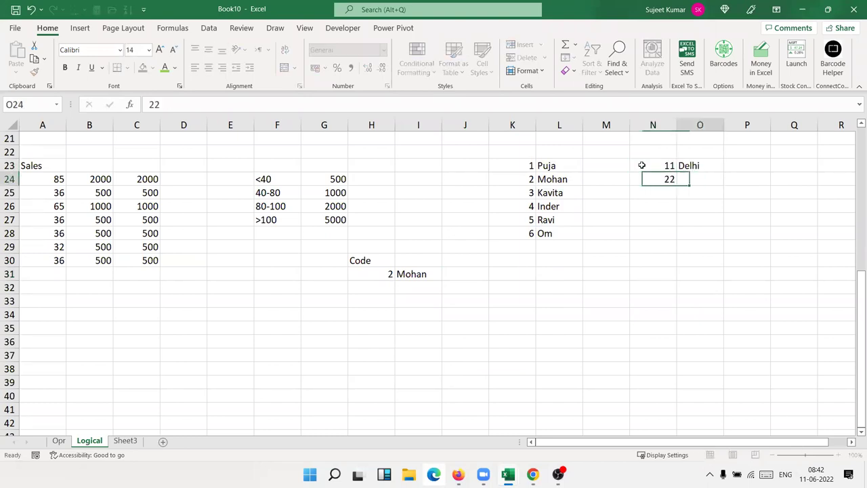
pyautogui.write('Pune')
pyautogui.press('Return')
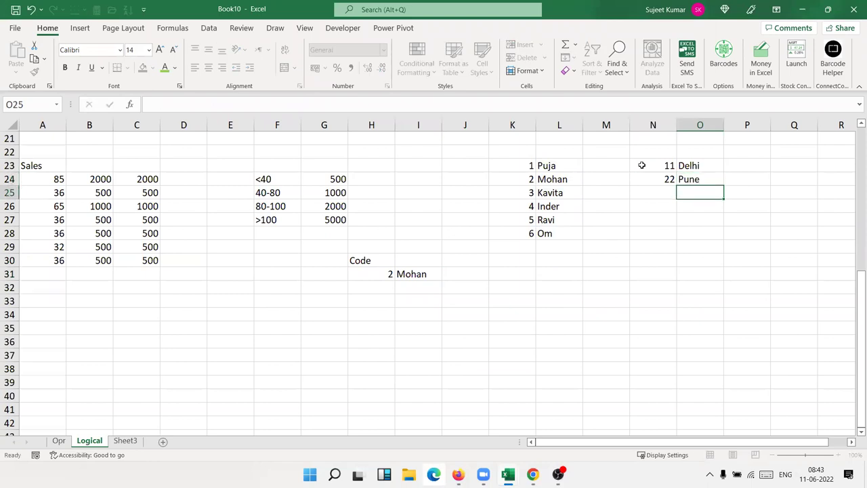
pyautogui.write('33')
pyautogui.press('Tab')
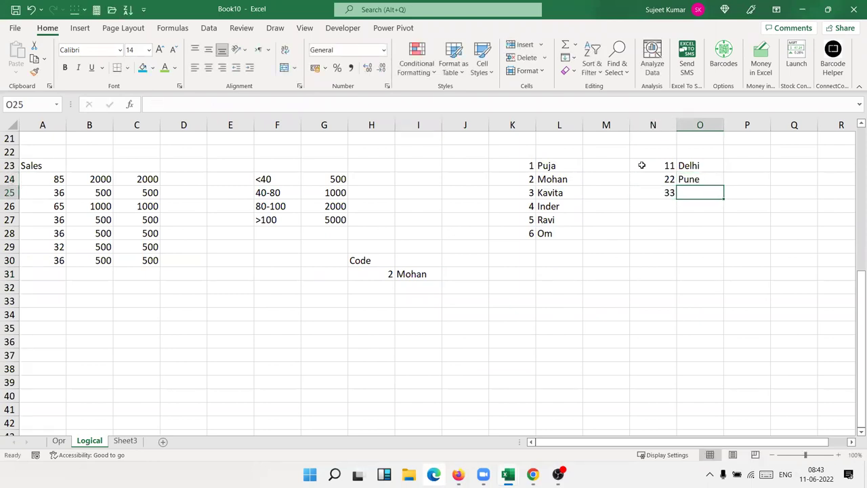
pyautogui.write('Noida')
pyautogui.press('Return')
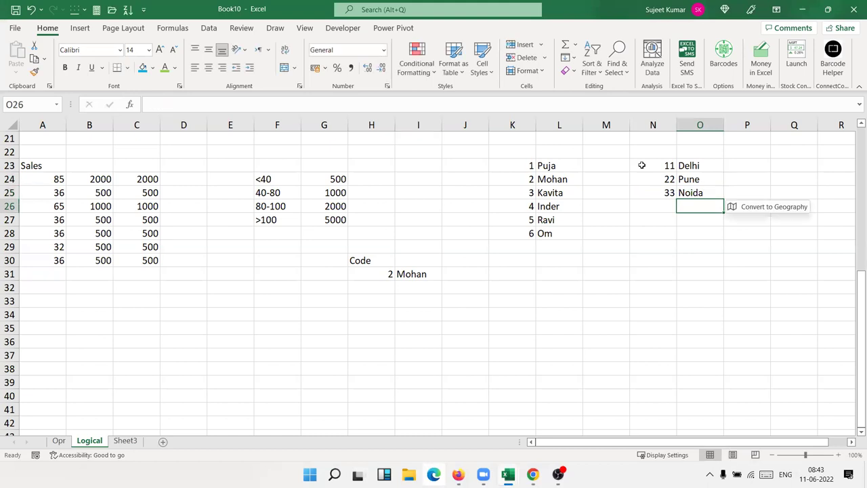
# Label cell K31 as 'Code'.
pyautogui.click(517, 275)
pyautogui.write('Code')
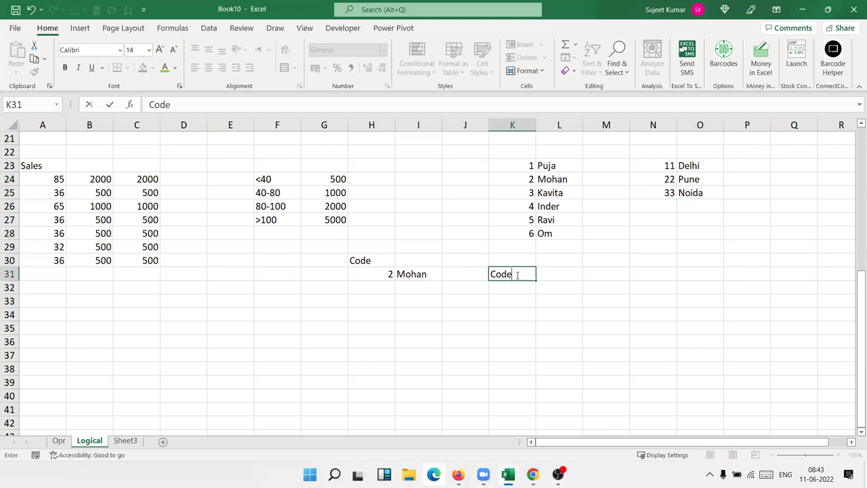
pyautogui.press('Return')
pyautogui.moveTo(558, 474)
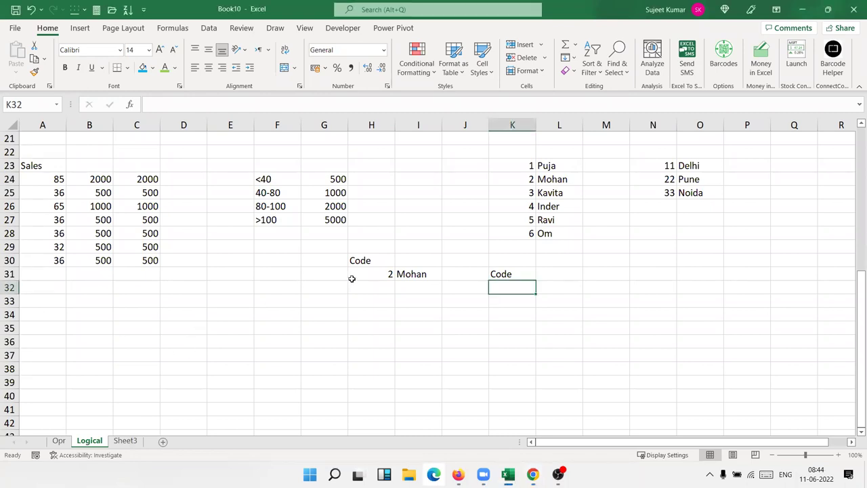
pyautogui.click(404, 278)
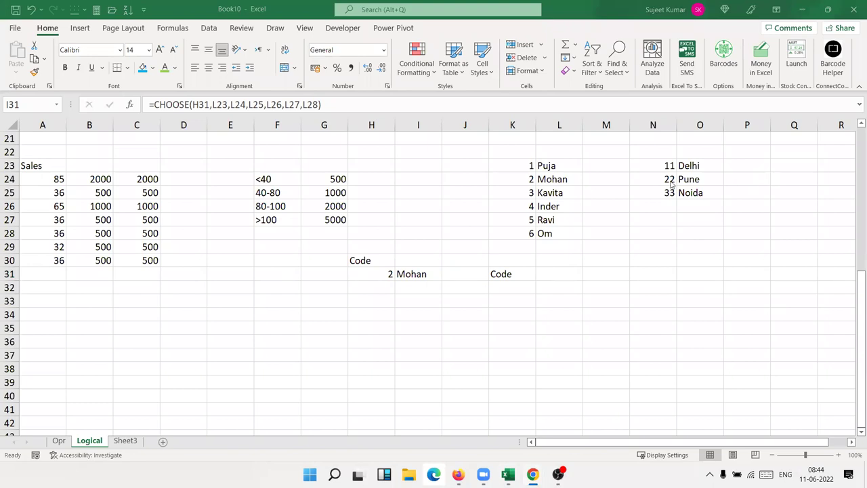
# Enter code 11 in K32 under the Code label.
pyautogui.click(500, 275)
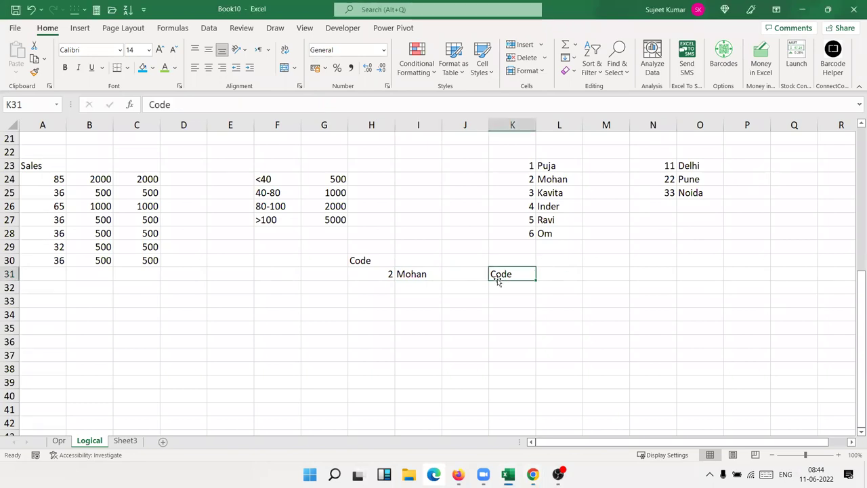
pyautogui.click(528, 289)
pyautogui.write('11')
pyautogui.press('Tab')
# Start a SWITCH formula in L32 using K32 as the expression.
pyautogui.write('=')
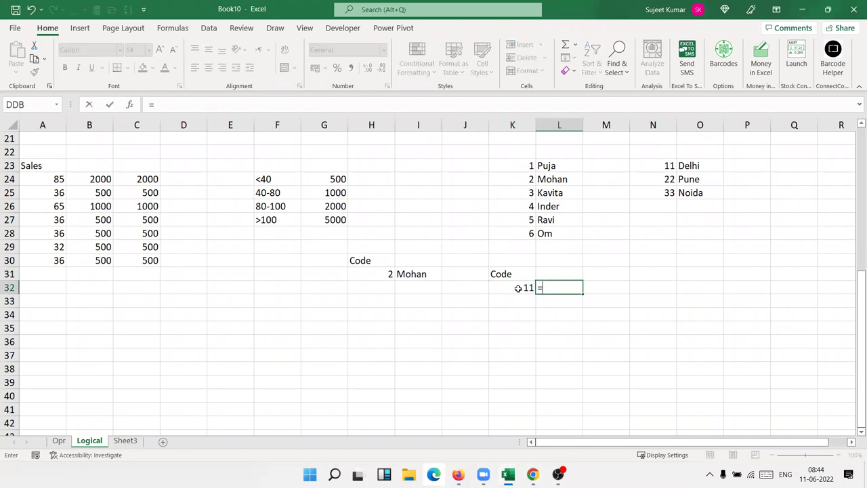
pyautogui.write('sw')
pyautogui.press('Tab')
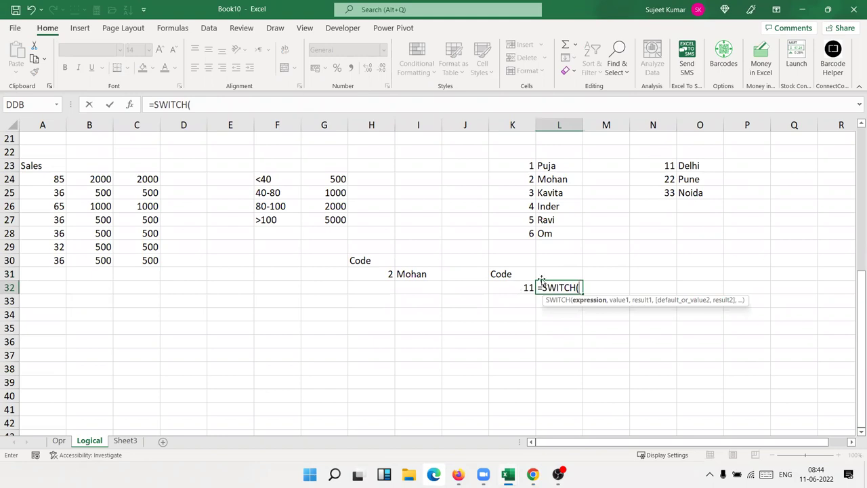
pyautogui.click(519, 289)
pyautogui.write(',')
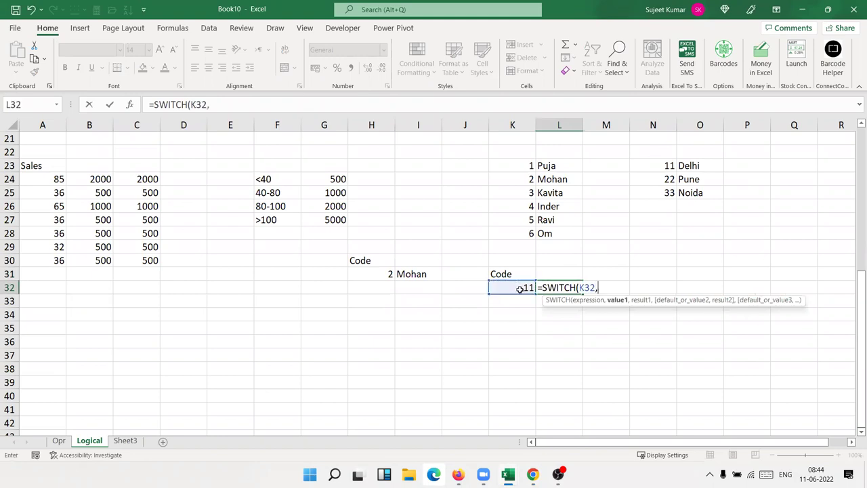
pyautogui.click(709, 170)
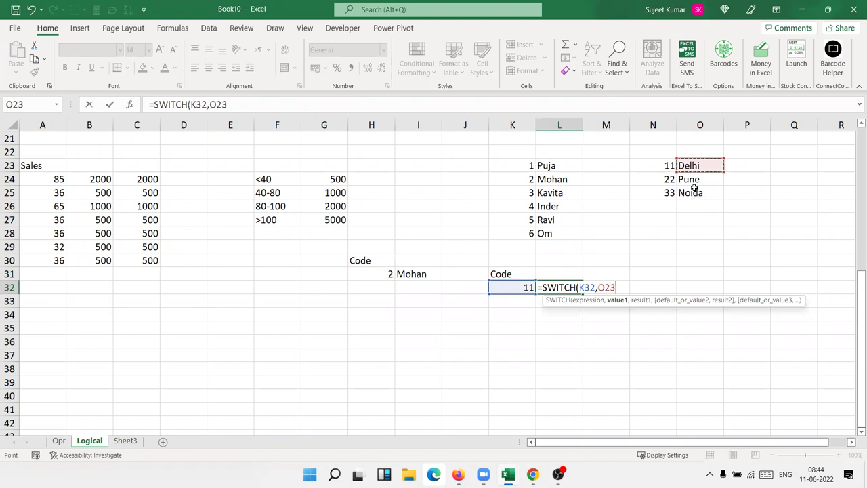
pyautogui.press('BackSpace')
pyautogui.press('BackSpace')
pyautogui.press('BackSpace')
pyautogui.press('BackSpace')
pyautogui.press('BackSpace')
pyautogui.press('BackSpace')
pyautogui.press('BackSpace')
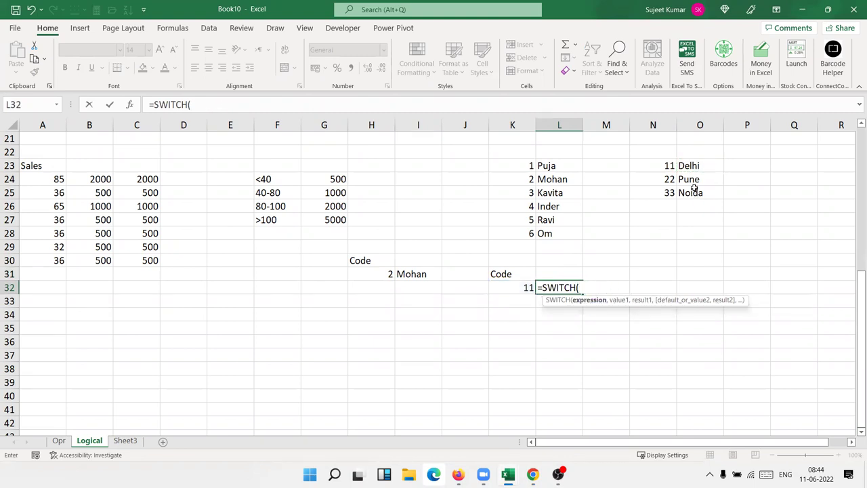
# Complete =SWITCH(K32,11,"Delhi",22,"Mumbai",33,"Noida") in L32 so it returns Delhi.
pyautogui.click(501, 288)
pyautogui.write(',11')
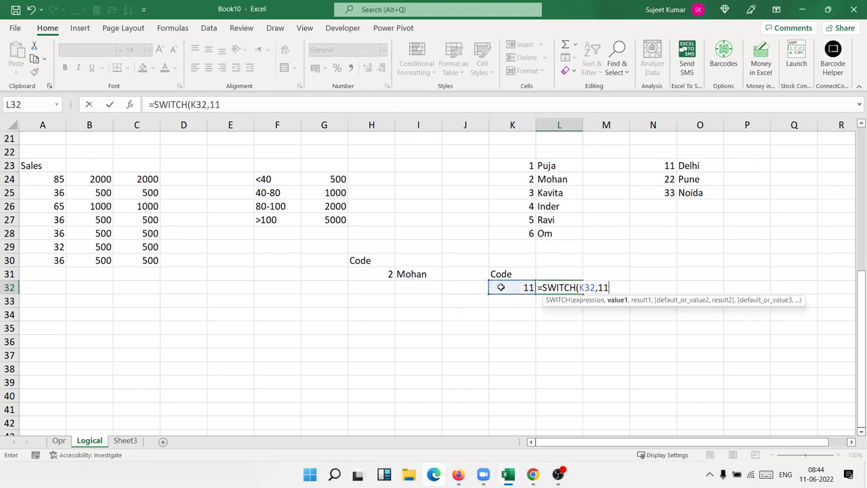
pyautogui.write(',"Delhi",')
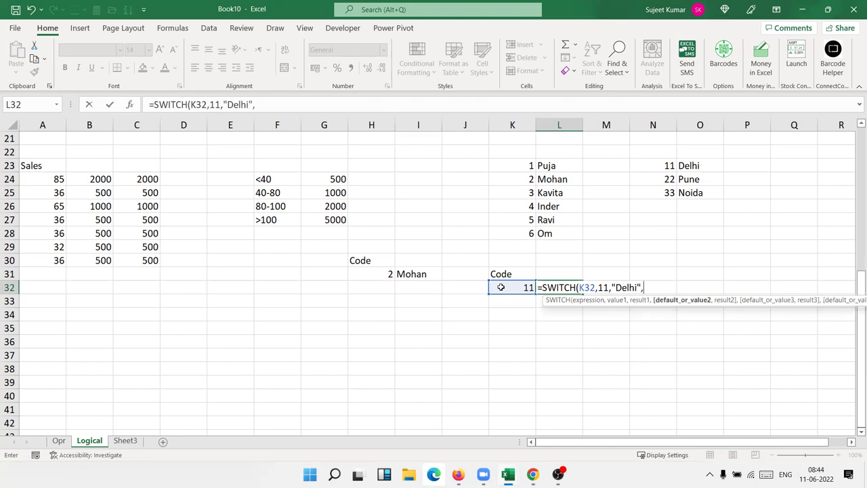
pyautogui.write('22,"Mumbai"')
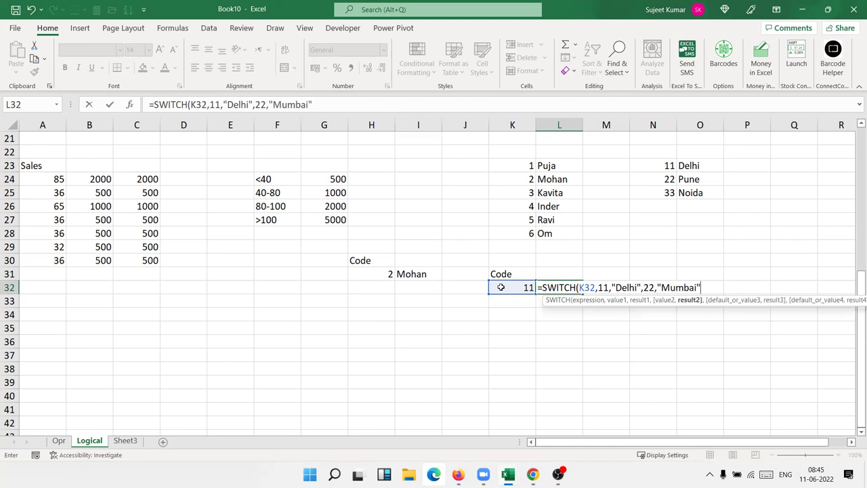
pyautogui.write(',33"Ni')
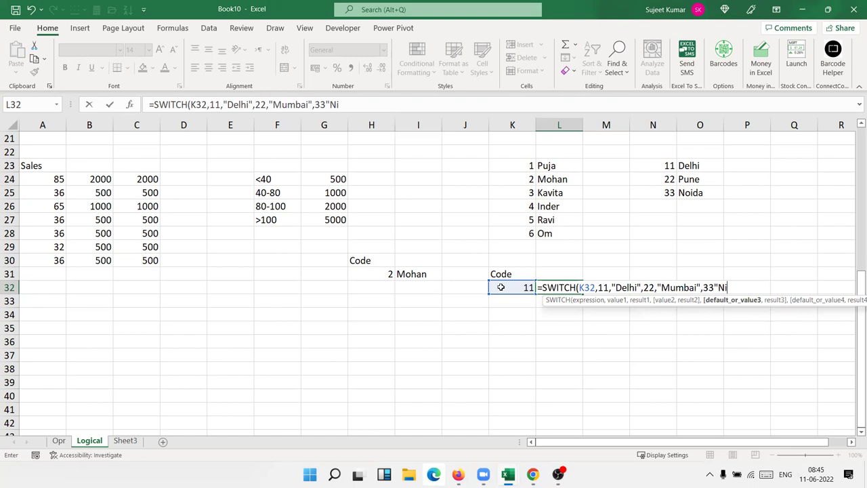
pyautogui.press('BackSpace')
pyautogui.write('oida')
pyautogui.write('"')
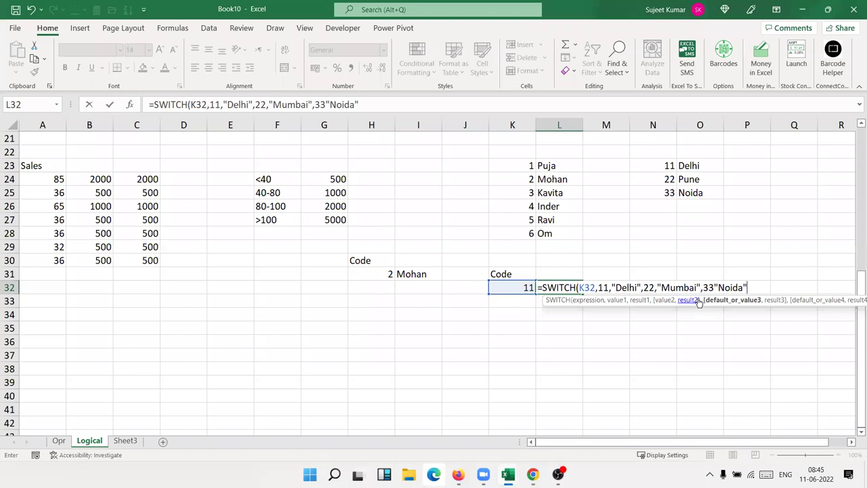
pyautogui.click(717, 287)
pyautogui.write(',')
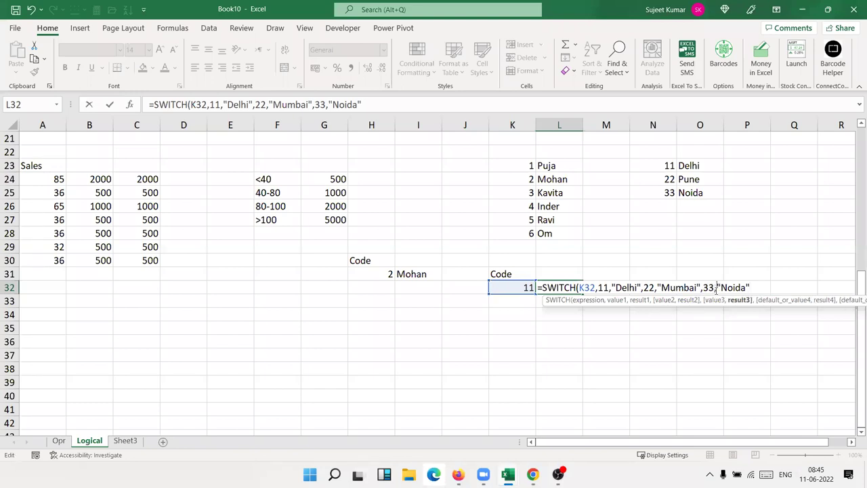
pyautogui.press('Return')
pyautogui.press('Up')
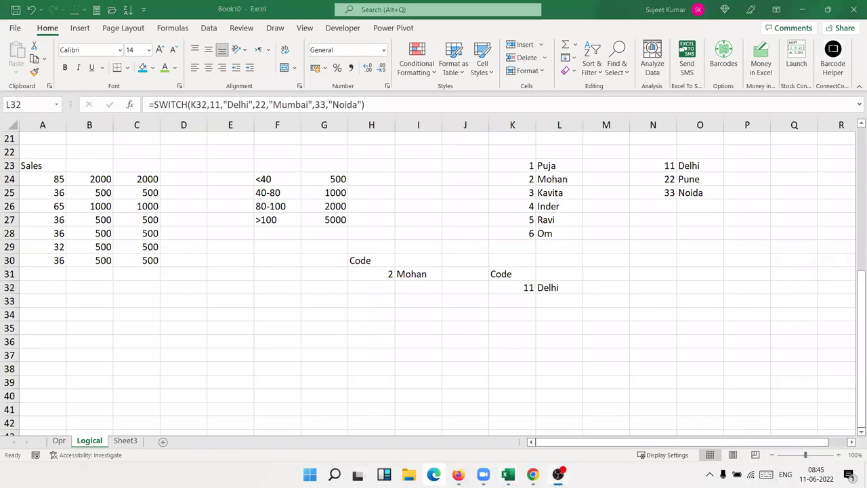
pyautogui.scroll(-8, 391, 414)
pyautogui.scroll(-5, 391, 414)
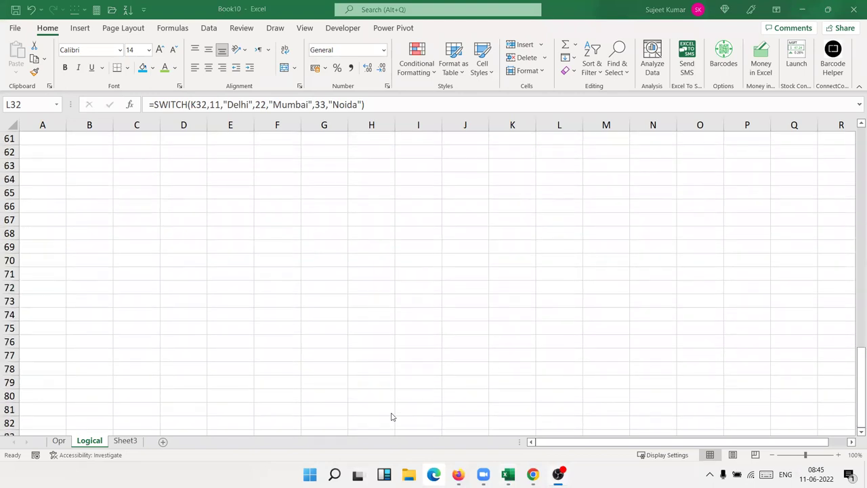
pyautogui.scroll(13, 308, 194)
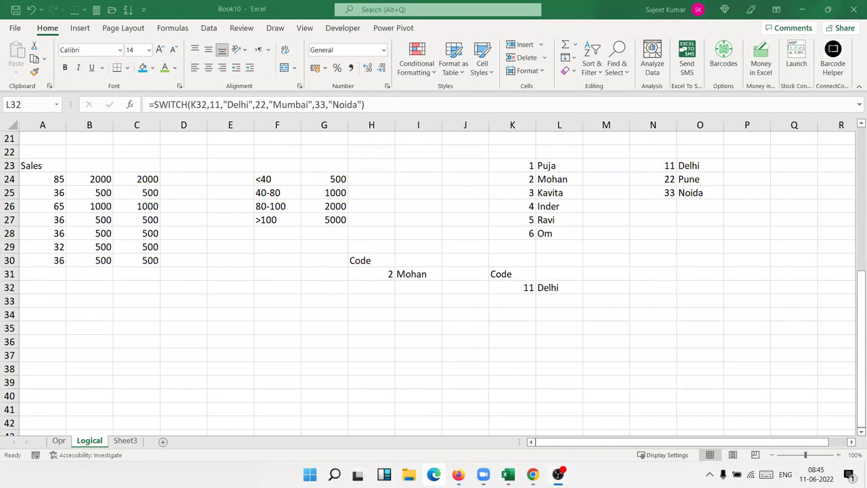
pyautogui.click(189, 328)
pyautogui.scroll(3, 199, 306)
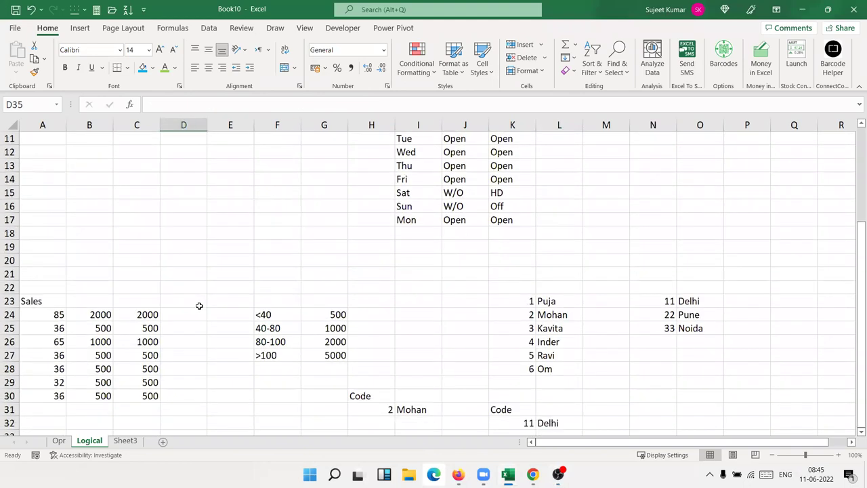
pyautogui.scroll(3, 200, 306)
pyautogui.scroll(-6, 199, 309)
pyautogui.scroll(-4, 265, 364)
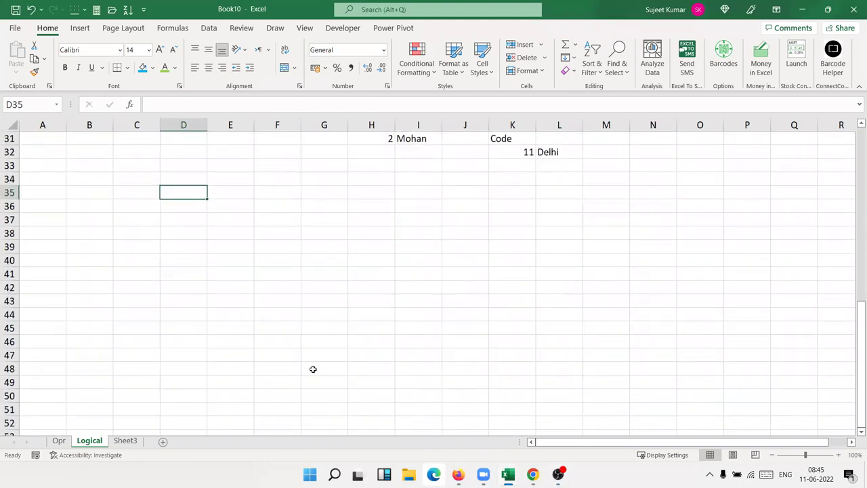
pyautogui.scroll(3, 313, 369)
pyautogui.click(851, 442)
pyautogui.hscroll(9, 851, 442)
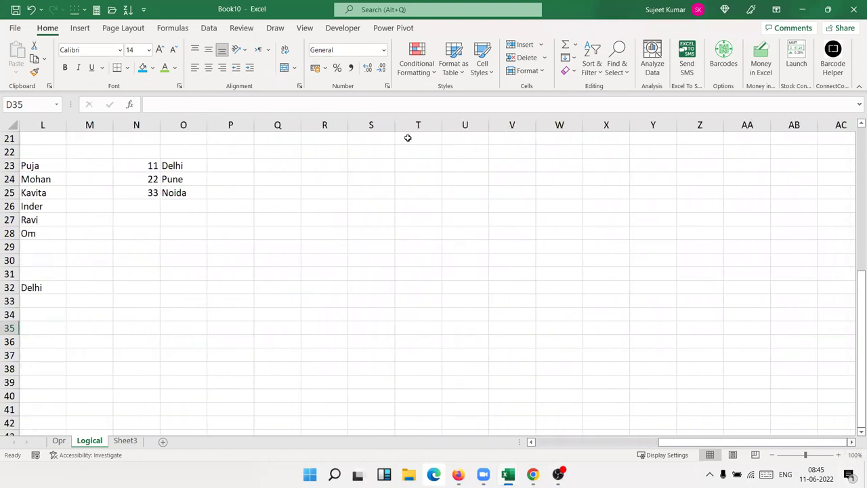
pyautogui.click(408, 138)
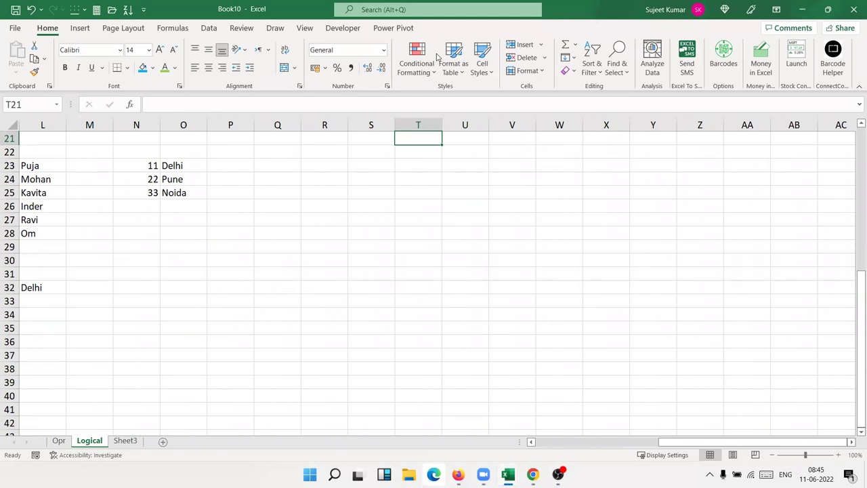